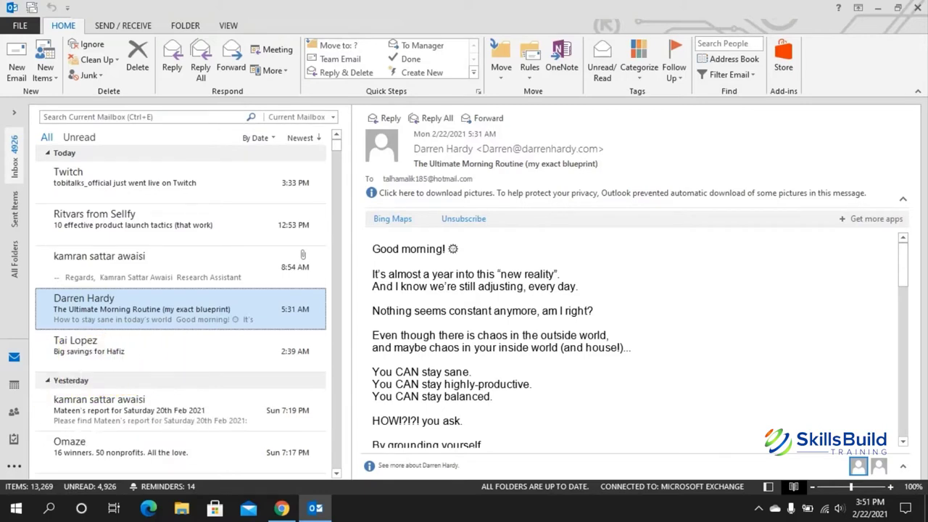
Step: In Outlook's general options, set the Office theme to Light Gray
{"action": "left_click", "coordinate": [20, 25]}
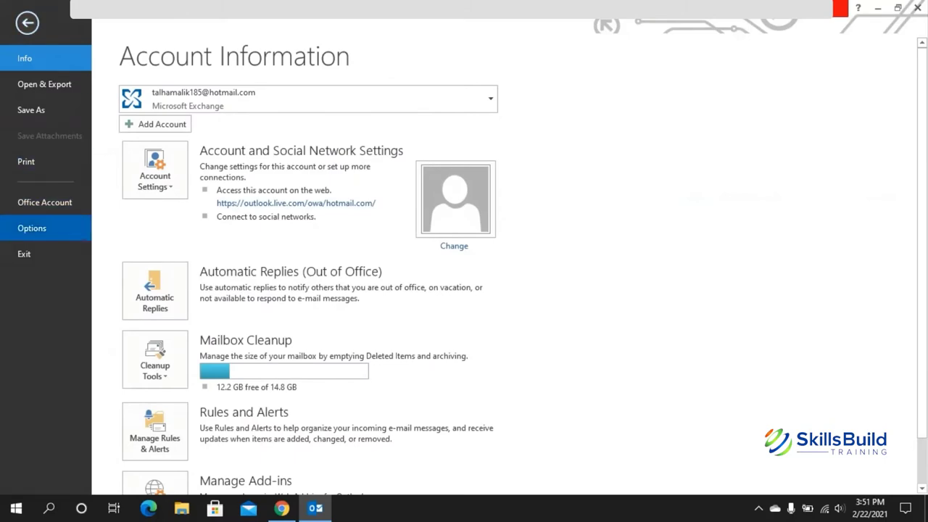
{"action": "left_click", "coordinate": [32, 227]}
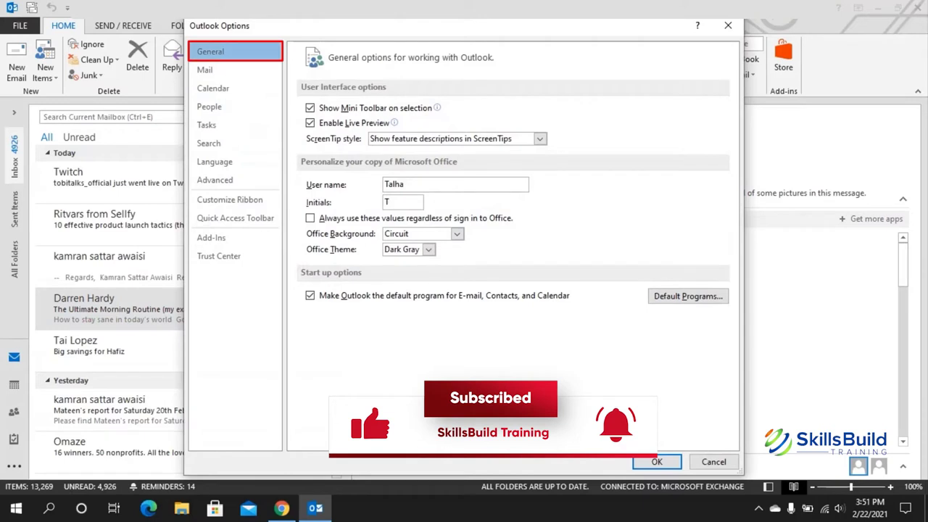
{"action": "left_click", "coordinate": [428, 249]}
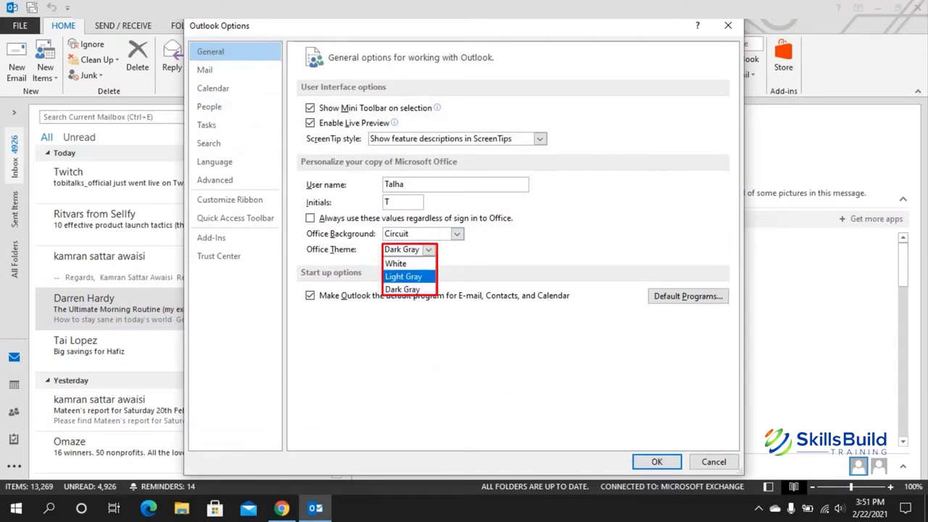
{"action": "left_click", "coordinate": [403, 276]}
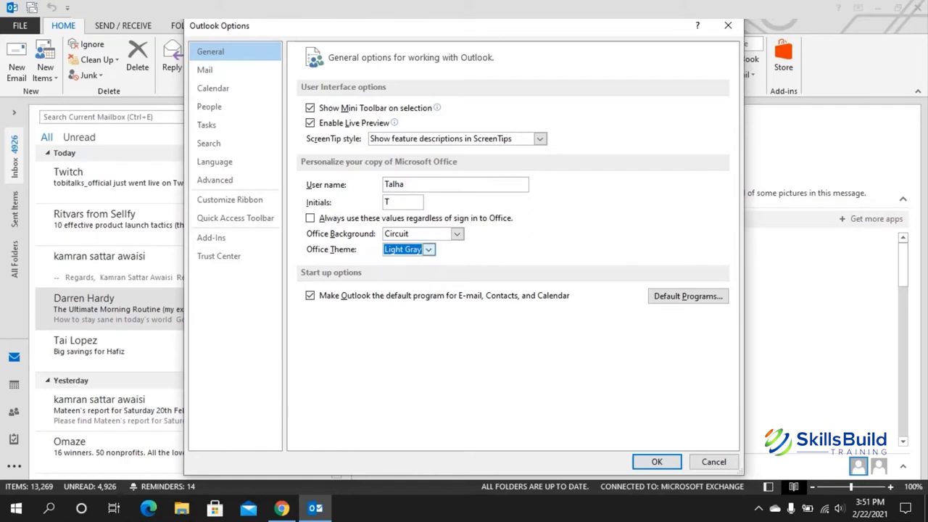
Step: Cycle the Office theme through Dark Gray and White, ending on Light Gray
{"action": "key", "text": "alt+Down"}
{"action": "key", "text": "Down"}
{"action": "key", "text": "Return"}
{"action": "key", "text": "alt+Down"}
{"action": "key", "text": "Up"}
{"action": "key", "text": "Up"}
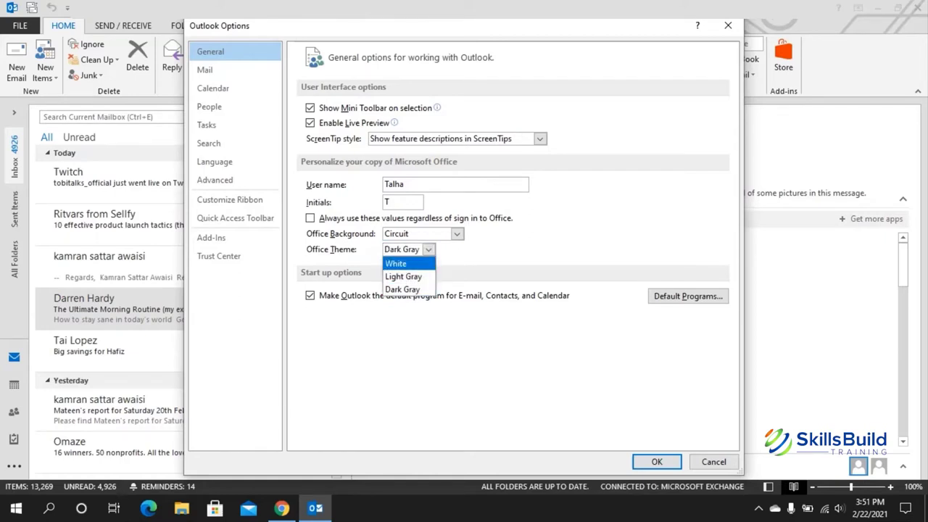
{"action": "key", "text": "Return"}
{"action": "key", "text": "alt+Down"}
{"action": "key", "text": "Down"}
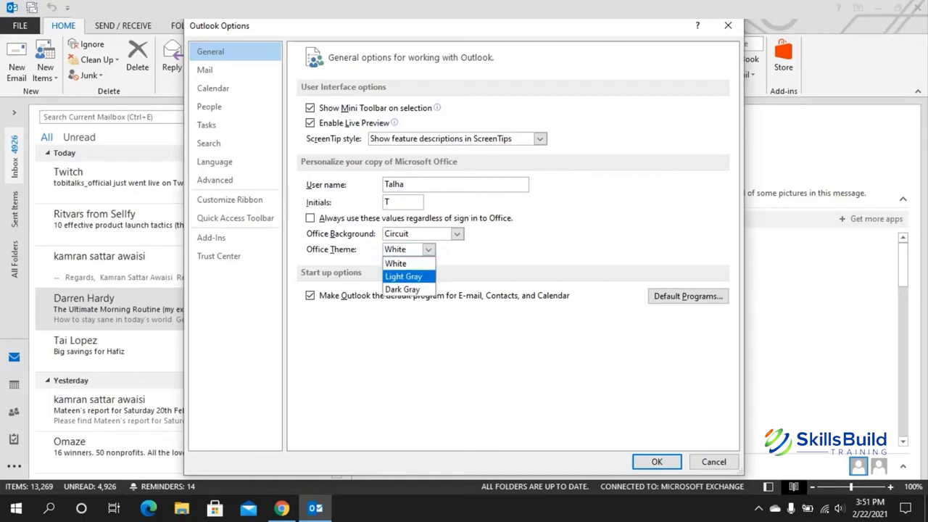
{"action": "key", "text": "Return"}
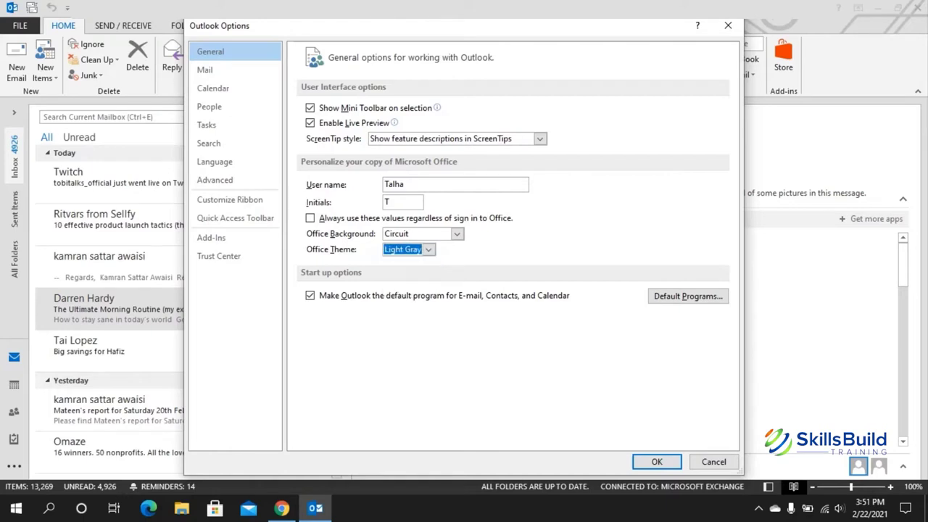
Step: Set the Office theme to White and apply the options
{"action": "key", "text": "alt+Down"}
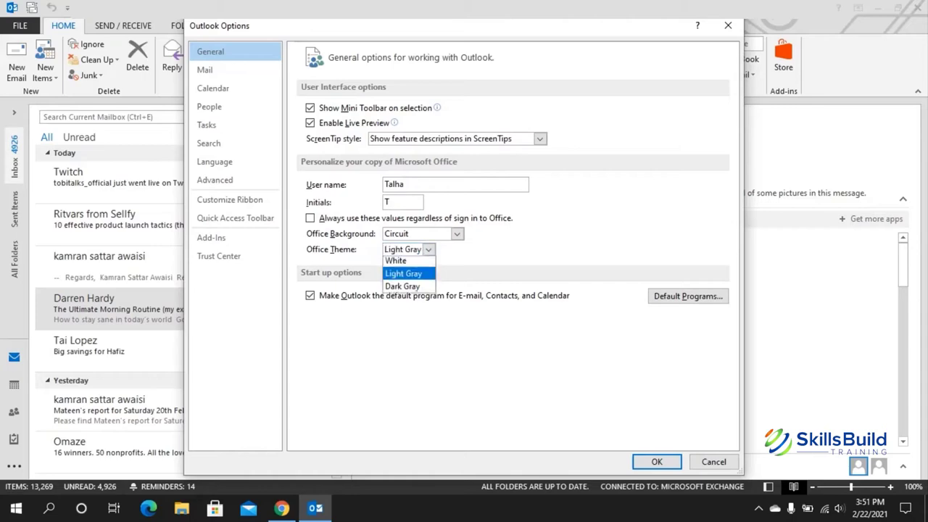
{"action": "key", "text": "Up"}
{"action": "key", "text": "Return"}
{"action": "key", "text": "Return"}
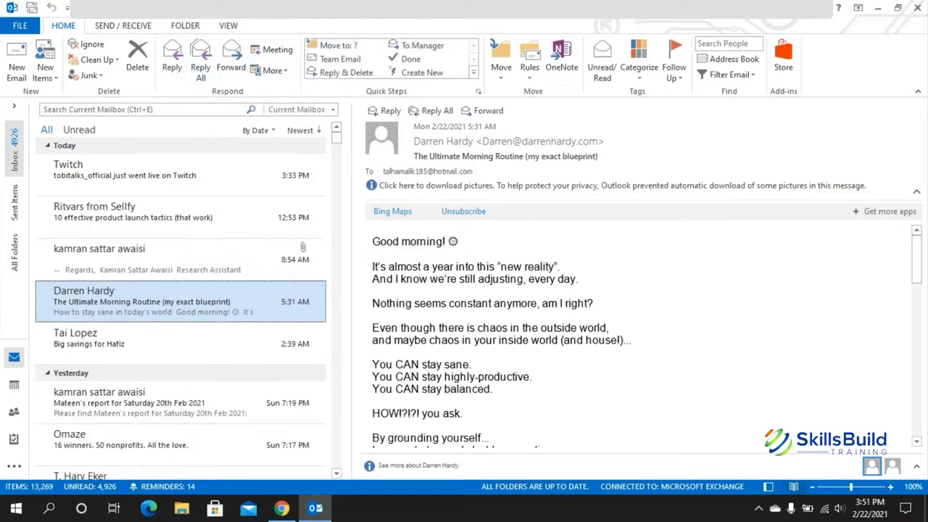
Step: Reopen the general options and set the Office theme to Dark Gray, applying the change
{"action": "left_click", "coordinate": [20, 25]}
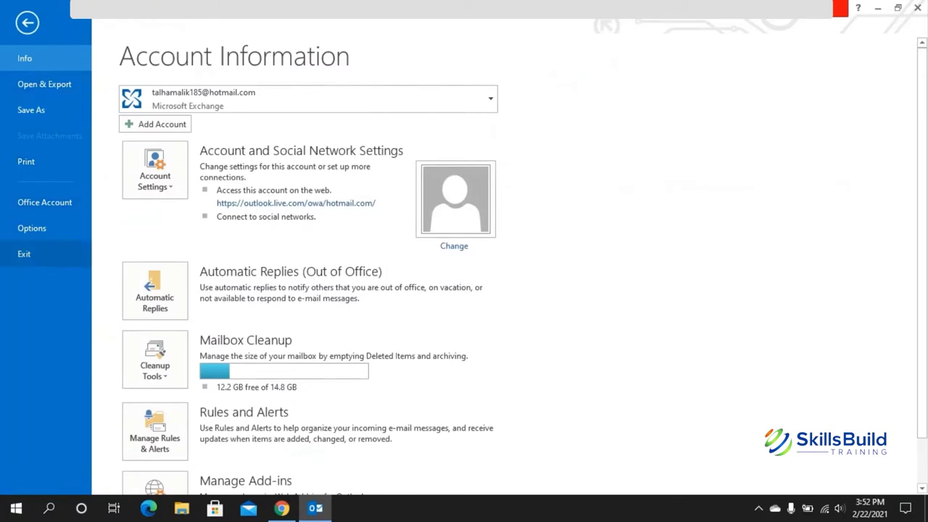
{"action": "left_click", "coordinate": [31, 227]}
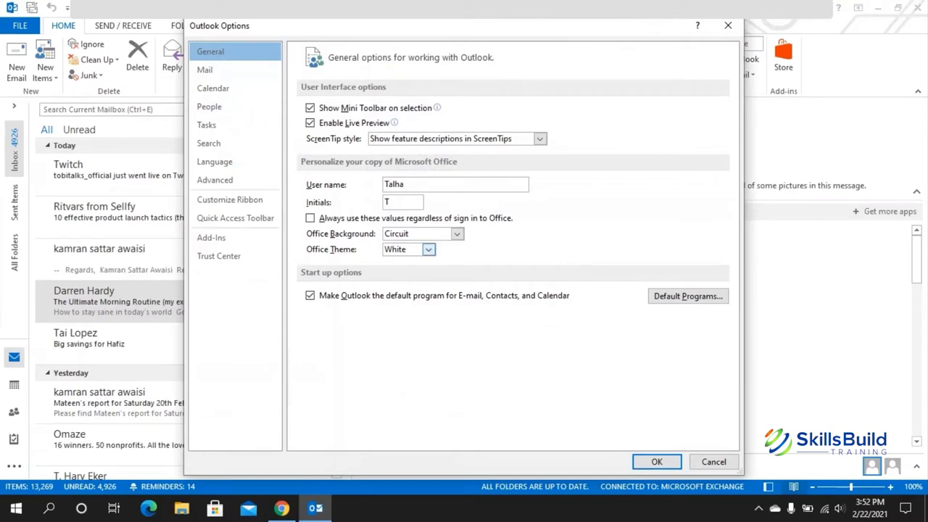
{"action": "left_click", "coordinate": [428, 250]}
{"action": "left_click", "coordinate": [394, 290]}
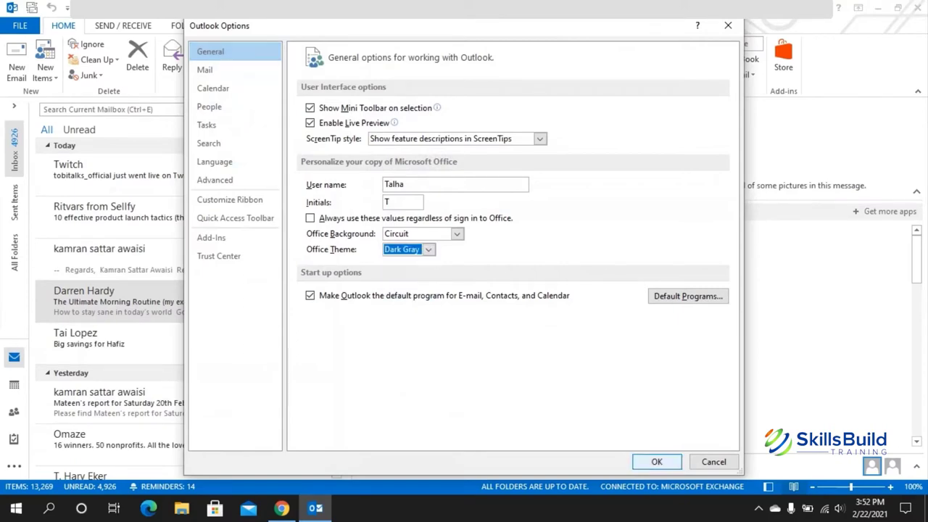
{"action": "left_click", "coordinate": [656, 462]}
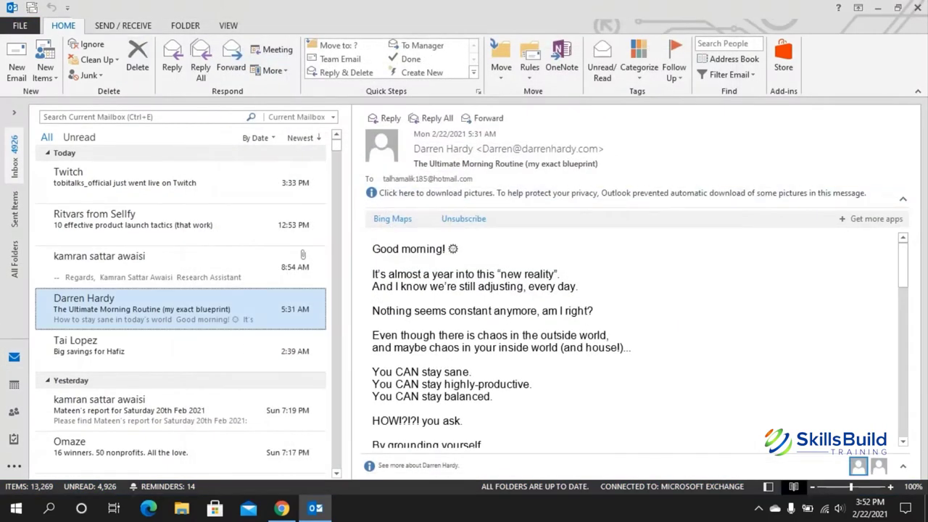
{"action": "left_click", "coordinate": [19, 25]}
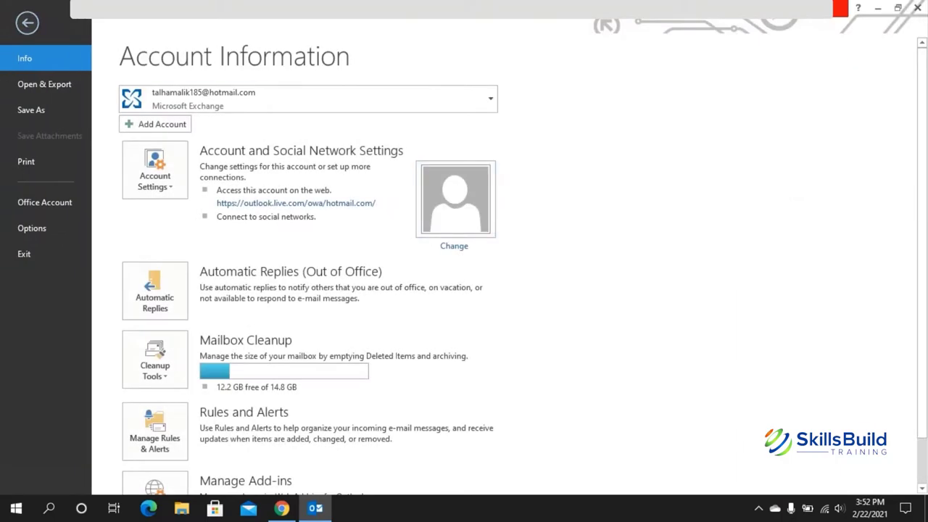
{"action": "key", "text": "Escape"}
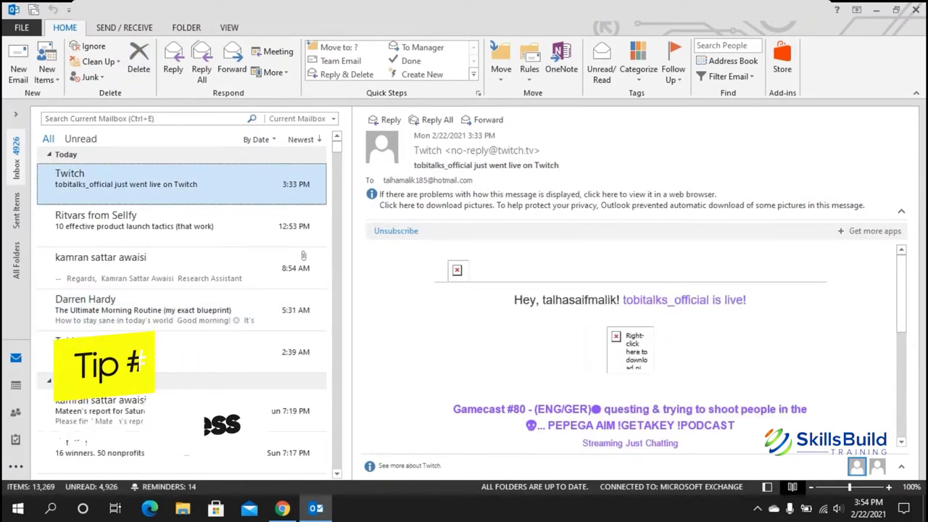
Step: Examine the popular commands available for the Quick Access Toolbar, leaving the options without changes
{"action": "left_click", "coordinate": [69, 9]}
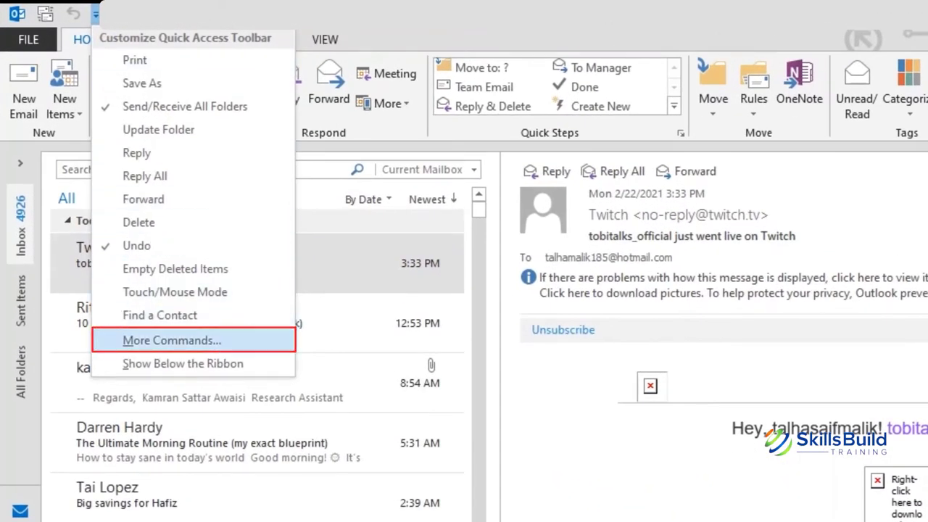
{"action": "left_click", "coordinate": [172, 340]}
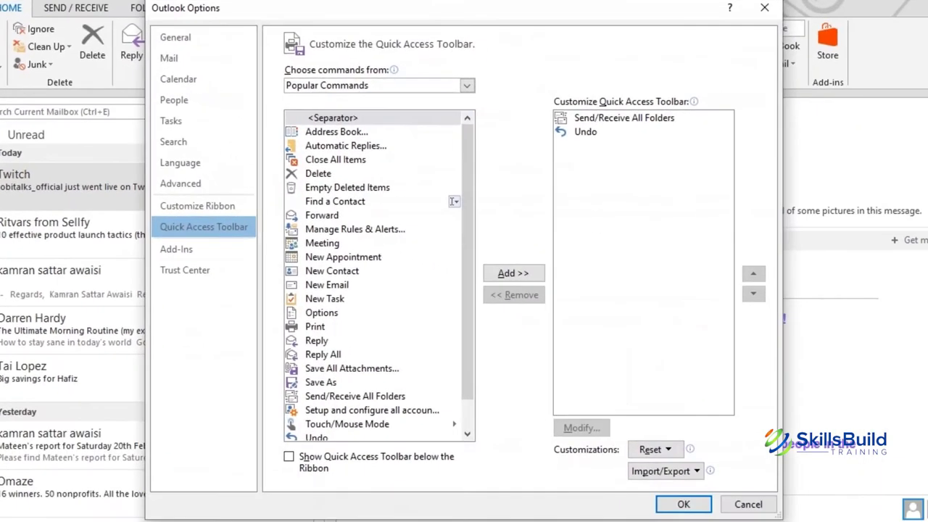
{"action": "scroll", "coordinate": [379, 275], "scroll_direction": "down", "scroll_amount": 1}
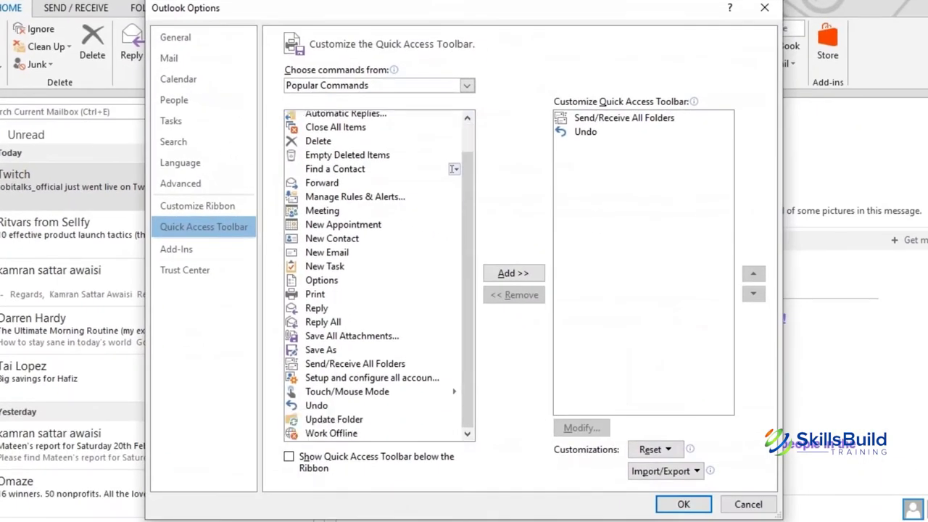
{"action": "left_click", "coordinate": [764, 8]}
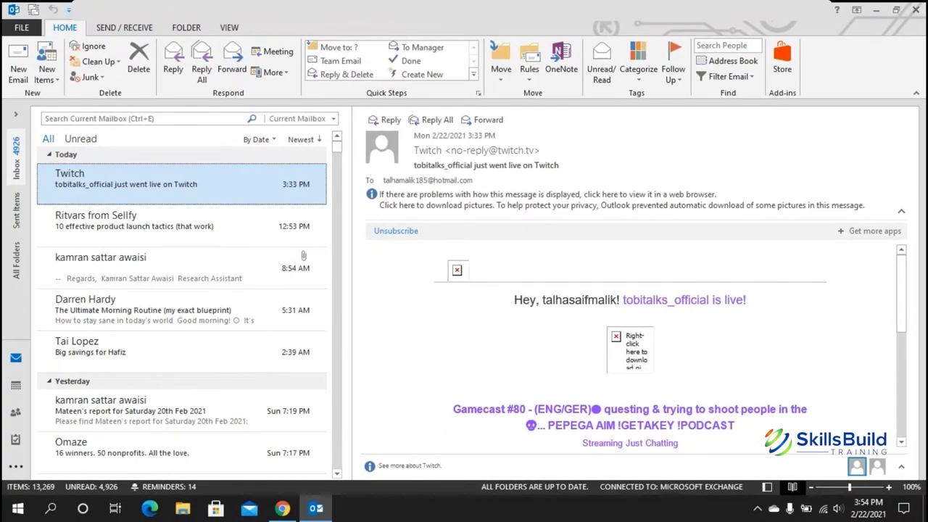
Step: Add Forward to the Quick Access Toolbar and use it on the Twitch email, allowing the external content download
{"action": "left_click", "coordinate": [67, 10]}
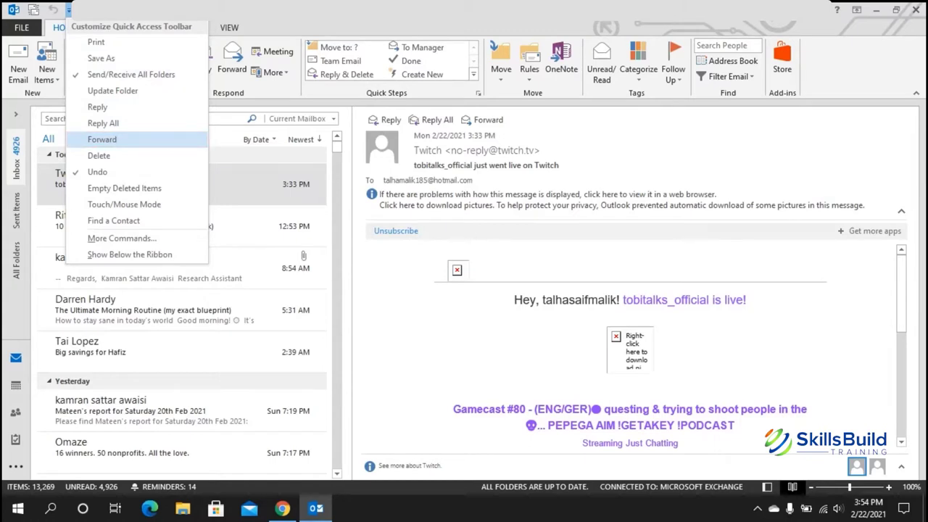
{"action": "left_click", "coordinate": [102, 139]}
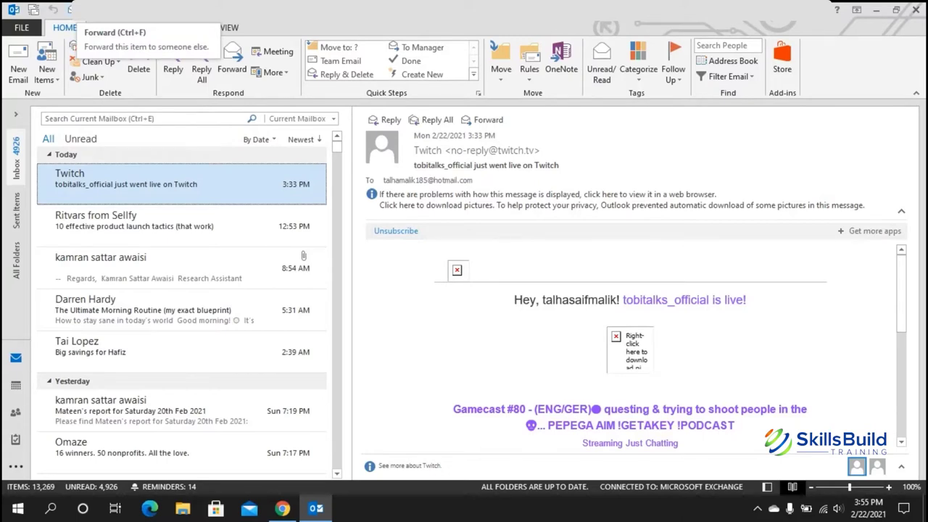
{"action": "left_click", "coordinate": [70, 9]}
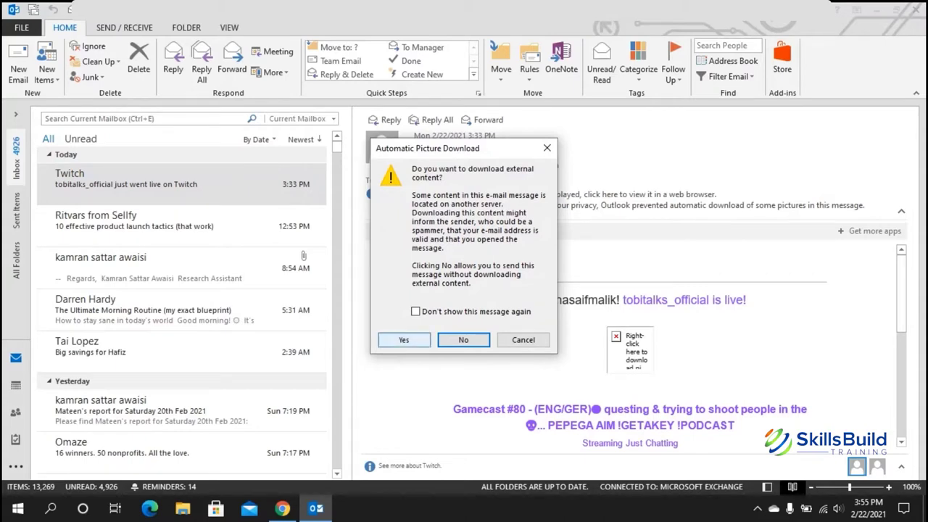
{"action": "left_click", "coordinate": [404, 340]}
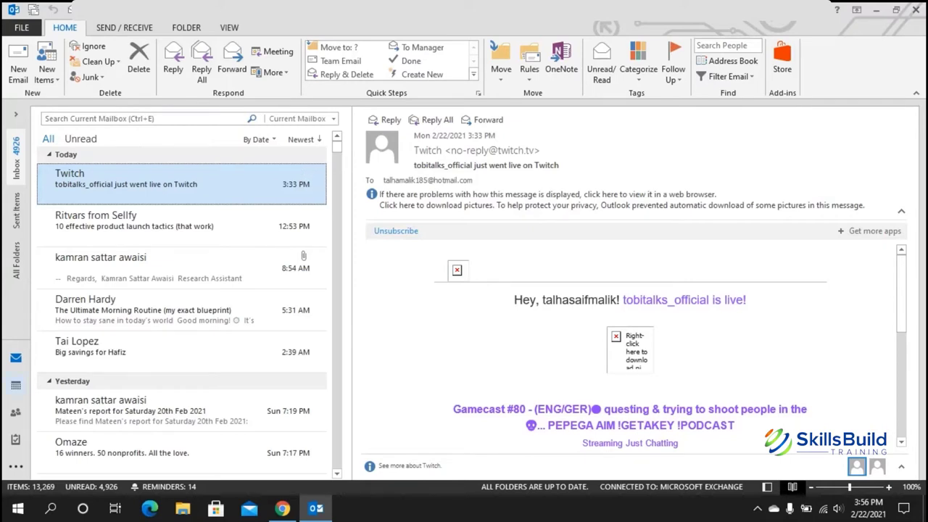
Step: Create a calendar appointment from the Twitch email, look through its details, and delete the unsaved appointment
{"action": "left_click_drag", "start_coordinate": [181, 184], "coordinate": [16, 385]}
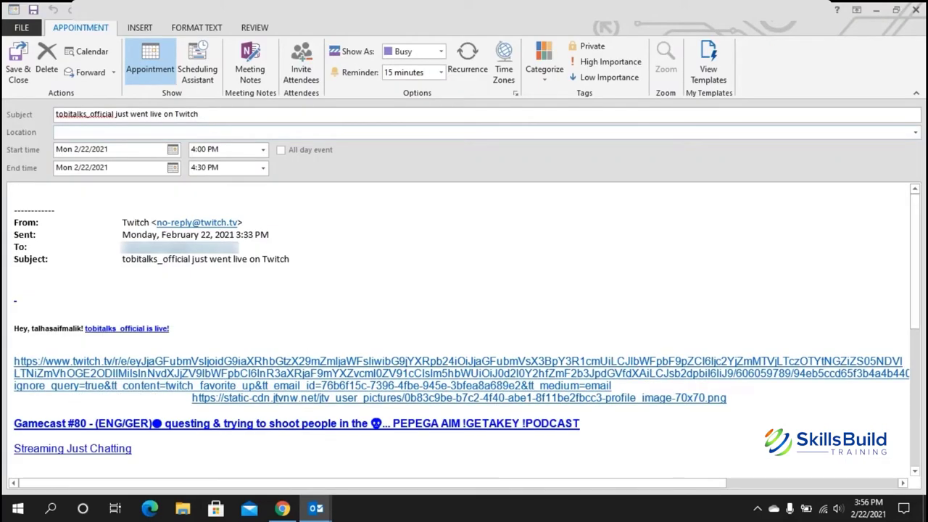
{"action": "scroll", "coordinate": [464, 326], "scroll_direction": "down", "scroll_amount": 2}
{"action": "scroll", "coordinate": [464, 326], "scroll_direction": "up", "scroll_amount": 2}
{"action": "key", "text": "ctrl+d"}
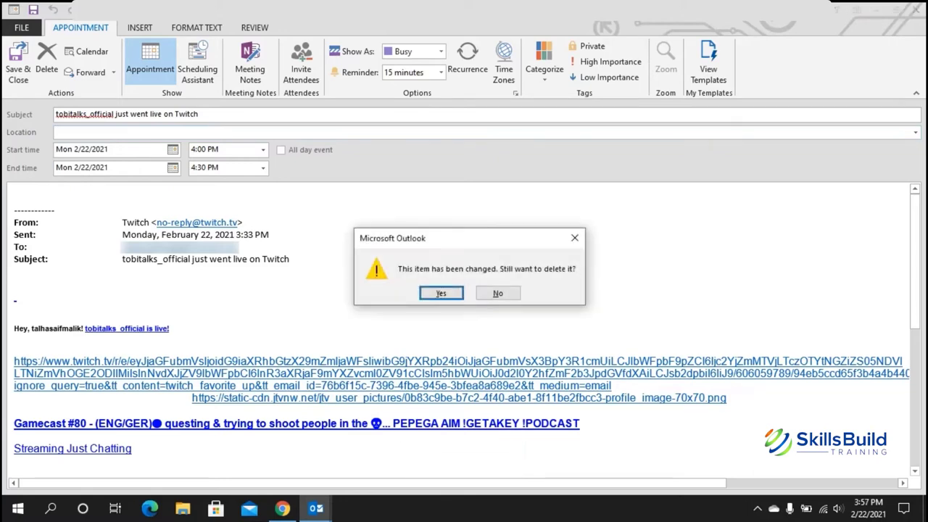
{"action": "key", "text": "Return"}
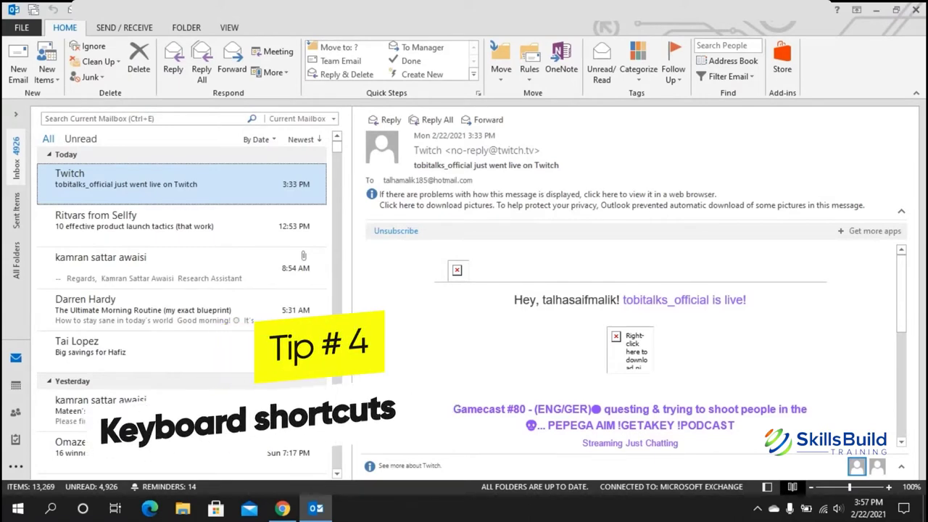
Step: Start a new blank email message and close it without sending
{"action": "key", "text": "ctrl+n"}
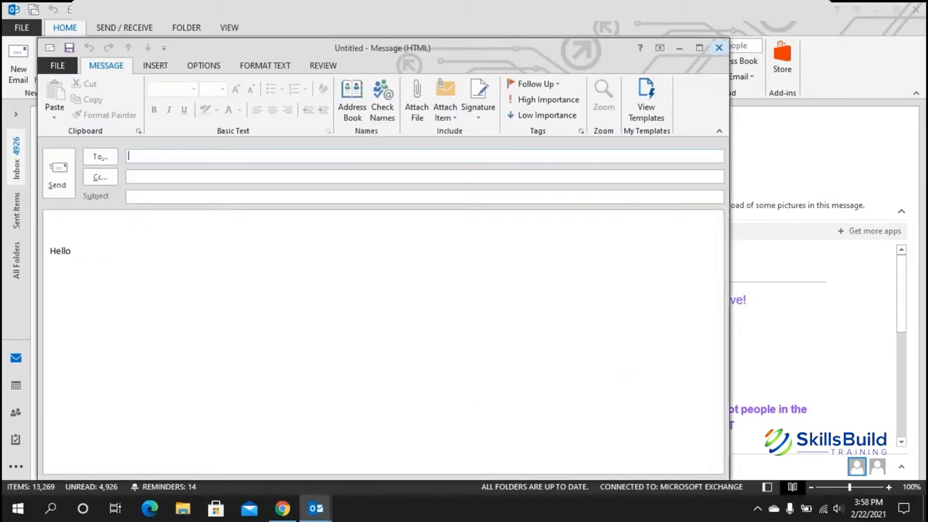
{"action": "left_click", "coordinate": [718, 48]}
Step: Visit the Calendar, People and Tasks views in turn, returning to Mail between them
{"action": "key", "text": "ctrl+2"}
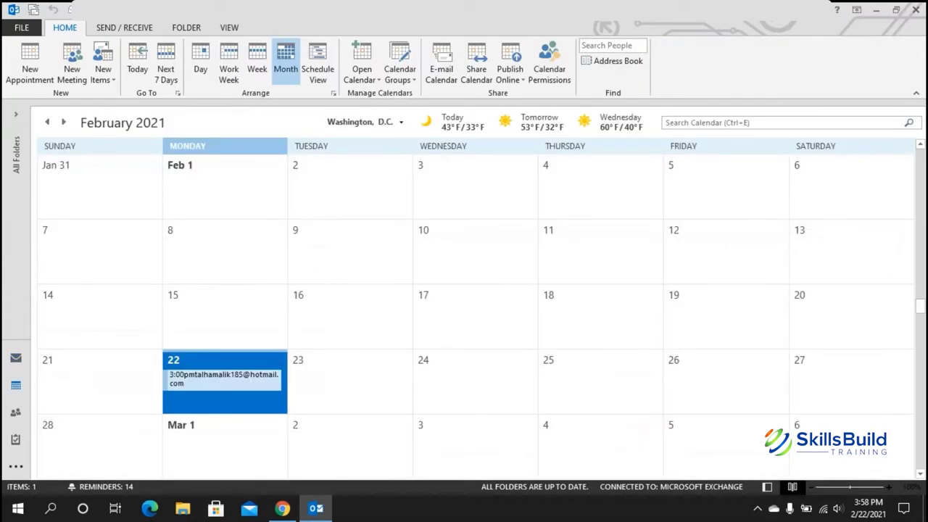
{"action": "key", "text": "ctrl+1"}
{"action": "key", "text": "ctrl+3"}
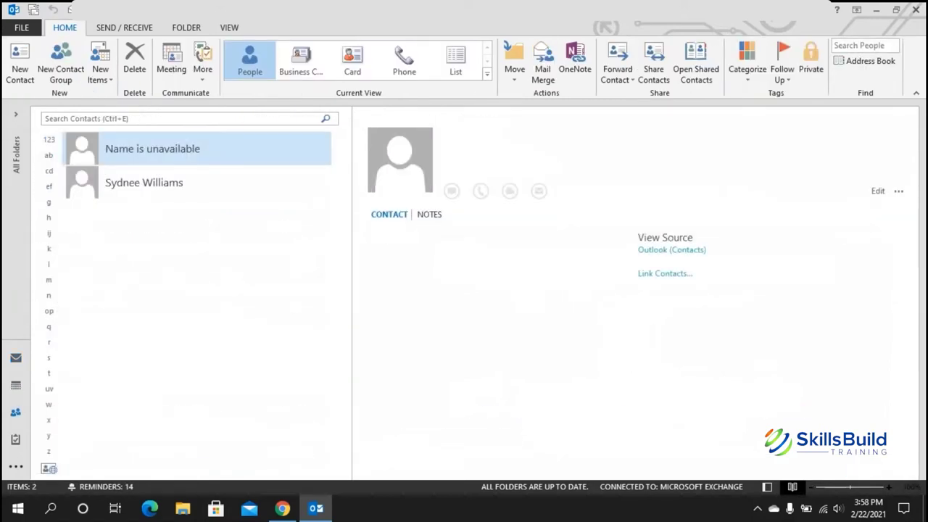
{"action": "key", "text": "ctrl+1"}
{"action": "key", "text": "ctrl+4"}
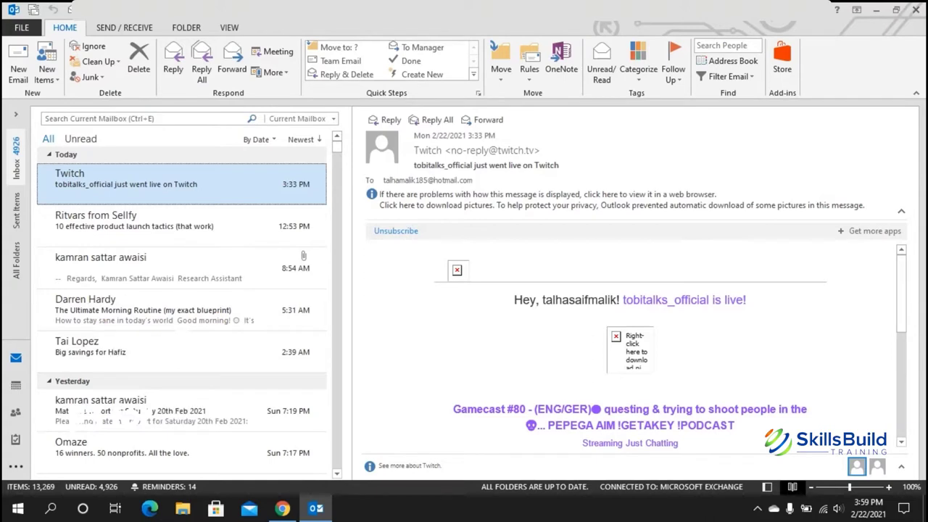
Step: Search the current mailbox for "email"
{"action": "key", "text": "F3"}
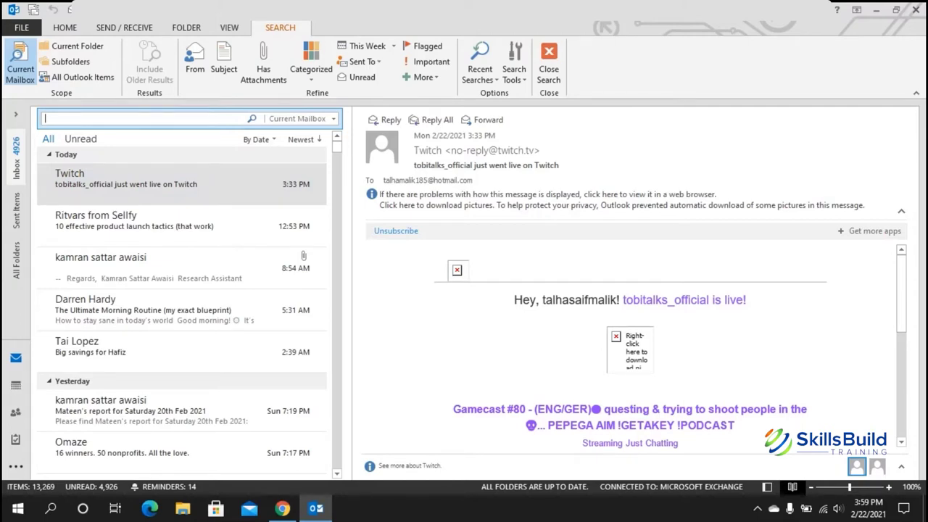
{"action": "type", "text": "t"}
{"action": "key", "text": "BackSpace"}
{"action": "type", "text": "email"}
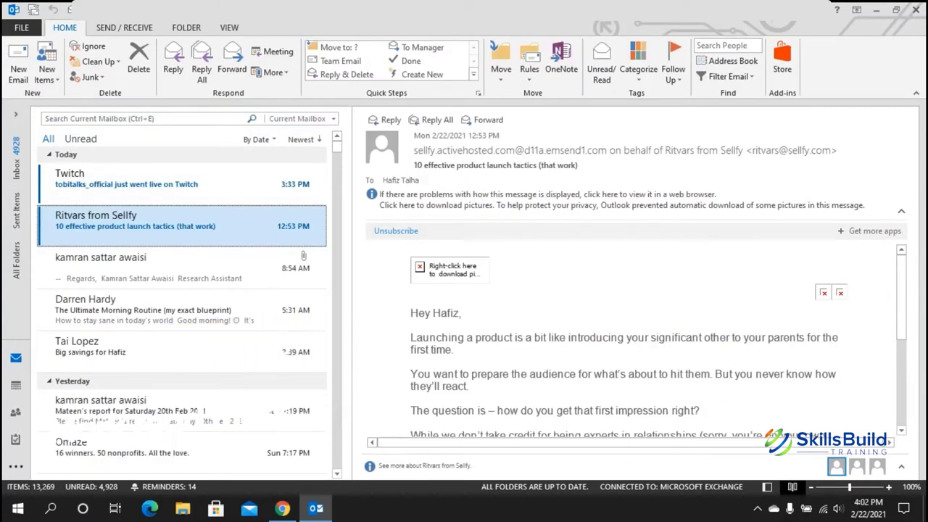
Step: Mark the "10 effective product launch tactics (that work)" email as read and the Twitch email as unread
{"action": "key", "text": "ctrl+q"}
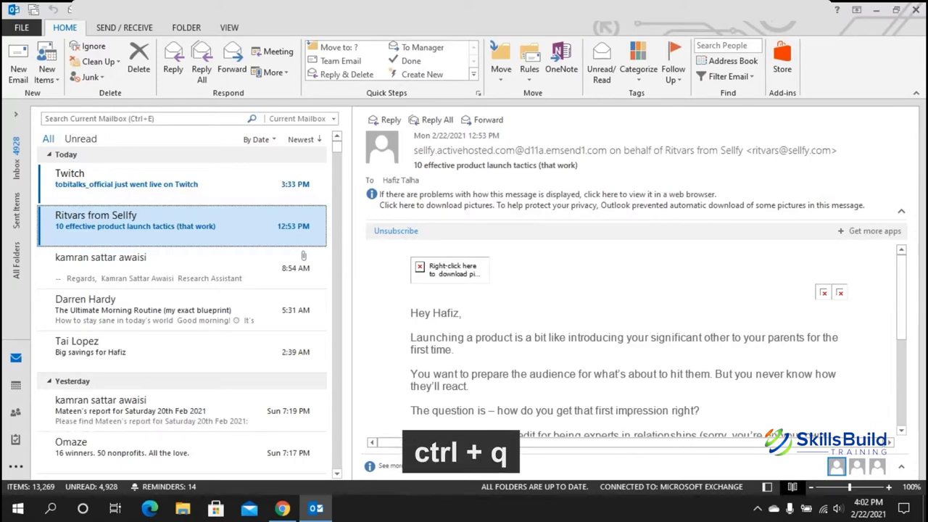
{"action": "left_click", "coordinate": [181, 183]}
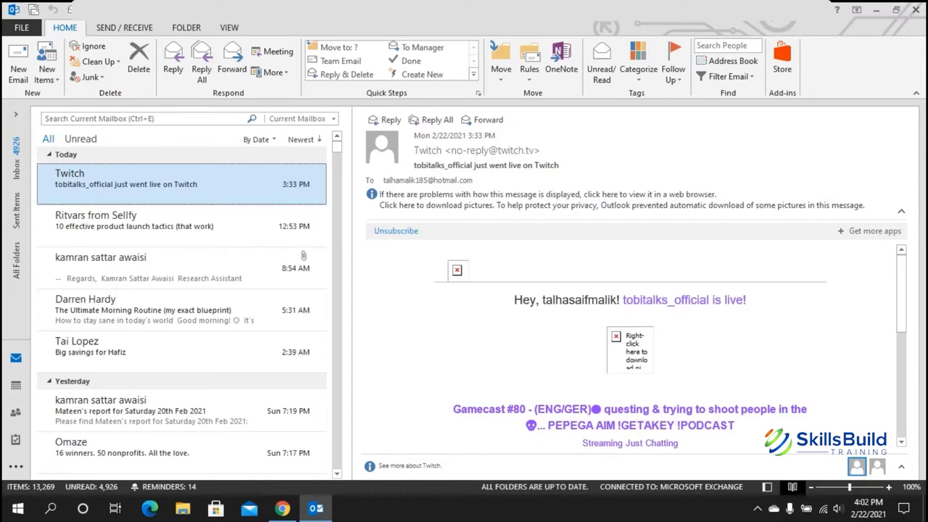
{"action": "key", "text": "ctrl+u"}
{"action": "left_click", "coordinate": [181, 226]}
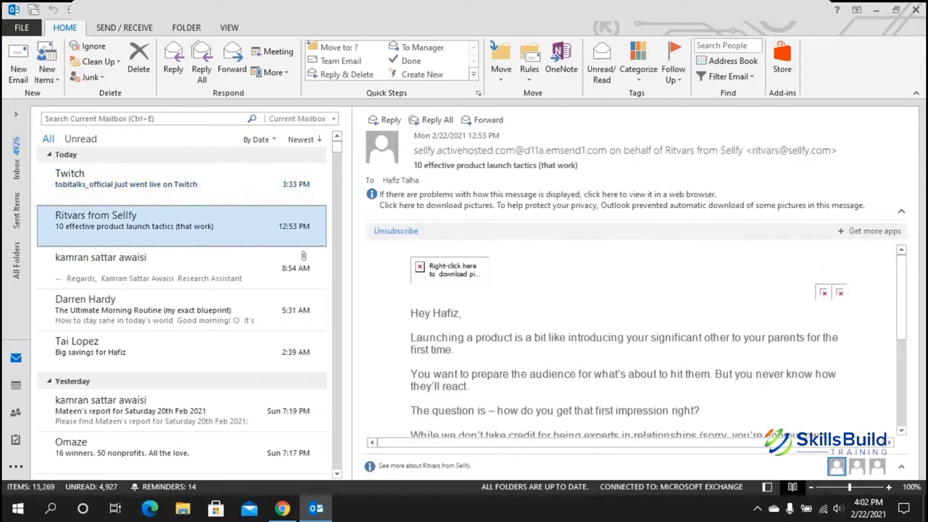
Step: Mark the "10 effective product launch tactics (that work)" email as unread
{"action": "key", "text": "ctrl+u"}
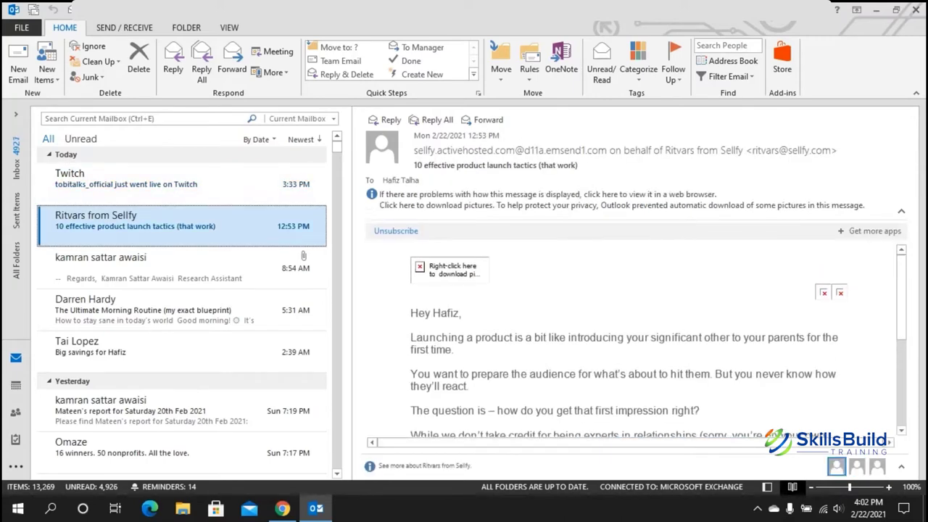
{"action": "key", "text": "Left"}
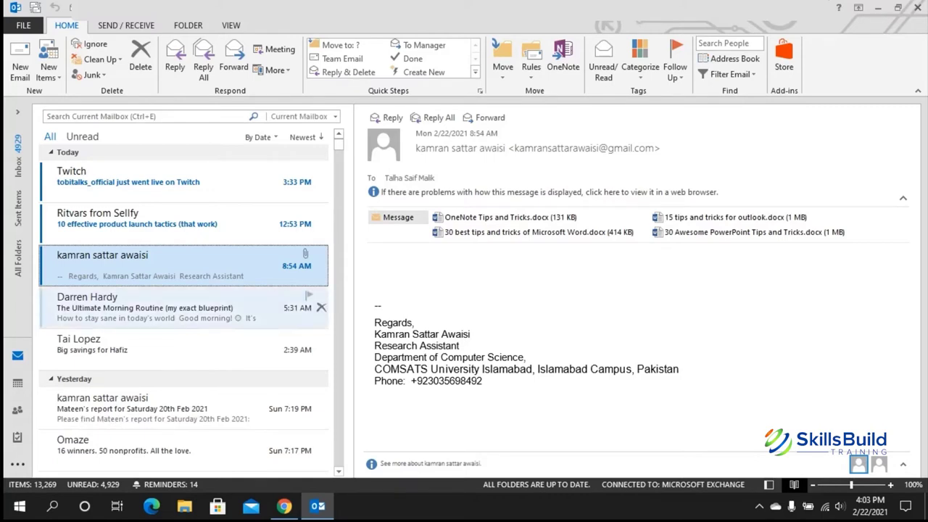
Step: Open the COM add-ins list from the program options, toggle the Microsoft Exchange Add-in and apply the change
{"action": "left_click", "coordinate": [24, 25]}
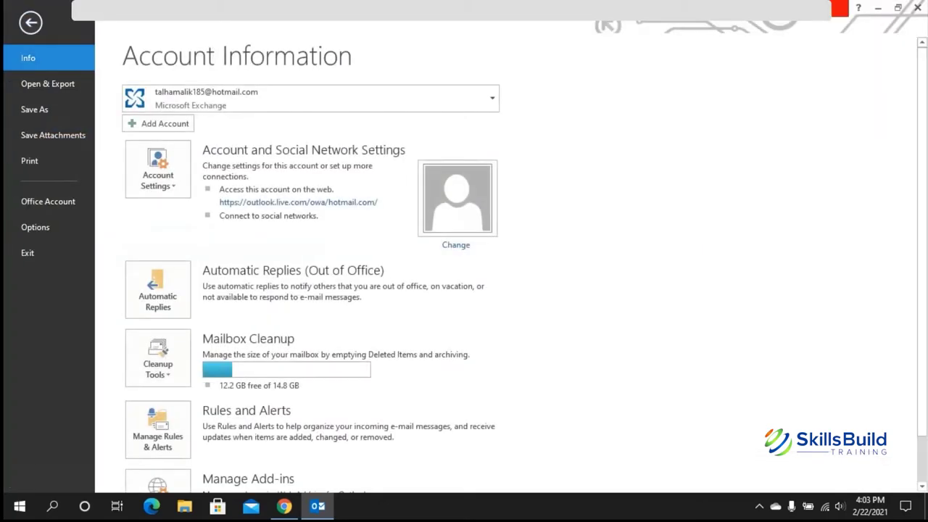
{"action": "left_click", "coordinate": [34, 226]}
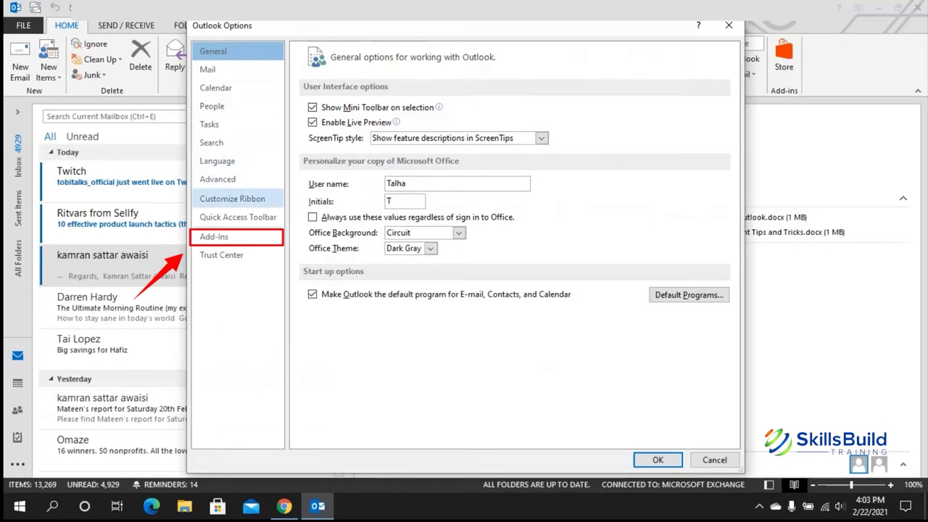
{"action": "left_click", "coordinate": [214, 236]}
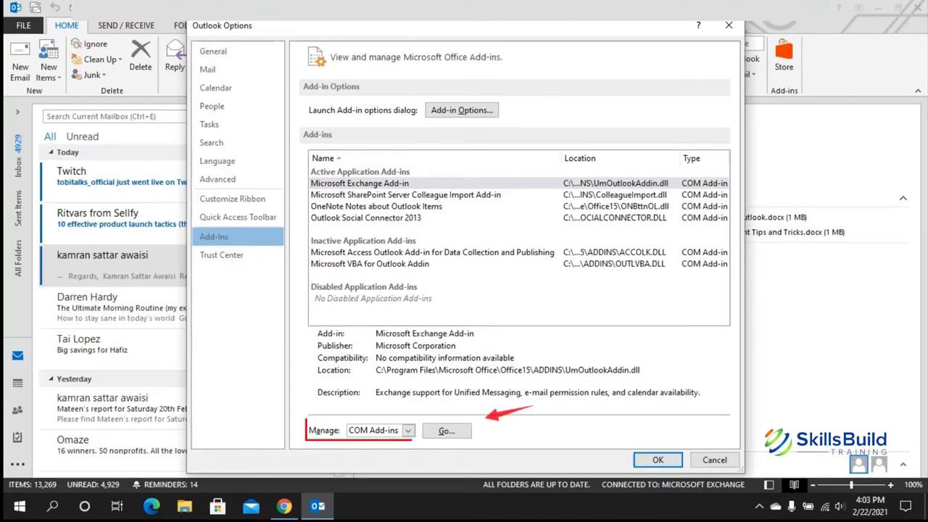
{"action": "left_click", "coordinate": [445, 431]}
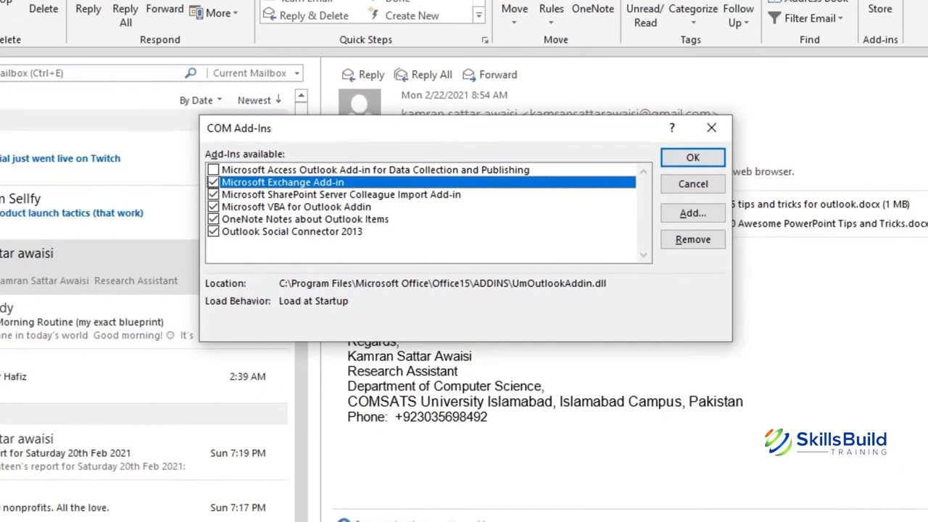
{"action": "left_click", "coordinate": [212, 182]}
{"action": "left_click", "coordinate": [692, 157]}
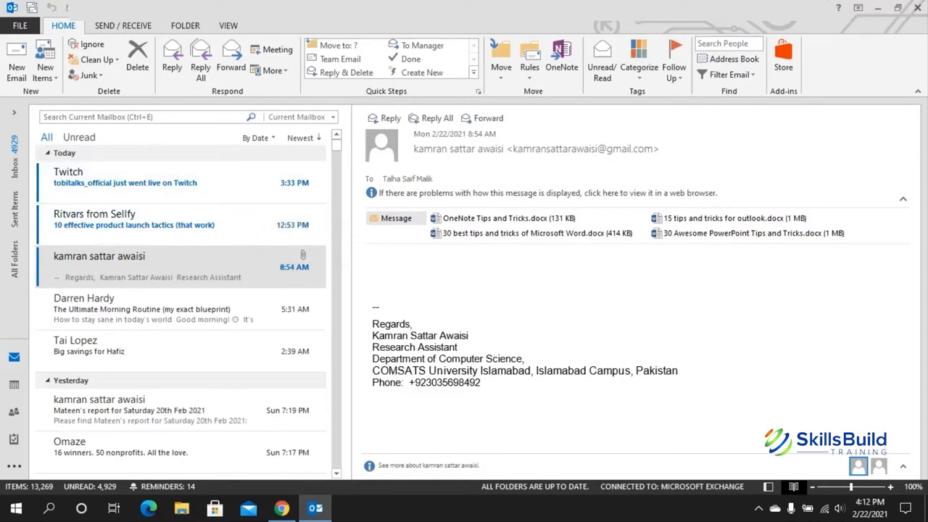
Step: Start a new email message and create a signature named "sign1" from it
{"action": "key", "text": "ctrl+n"}
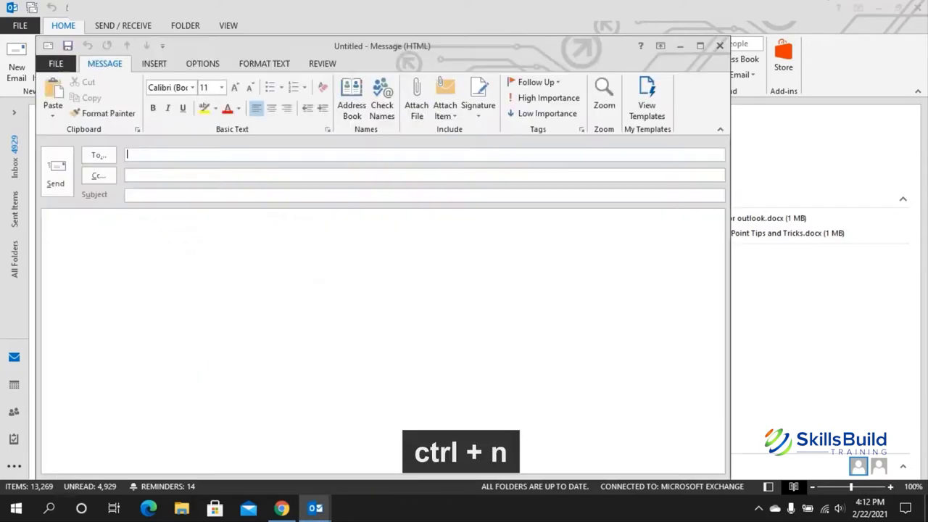
{"action": "left_click", "coordinate": [46, 217]}
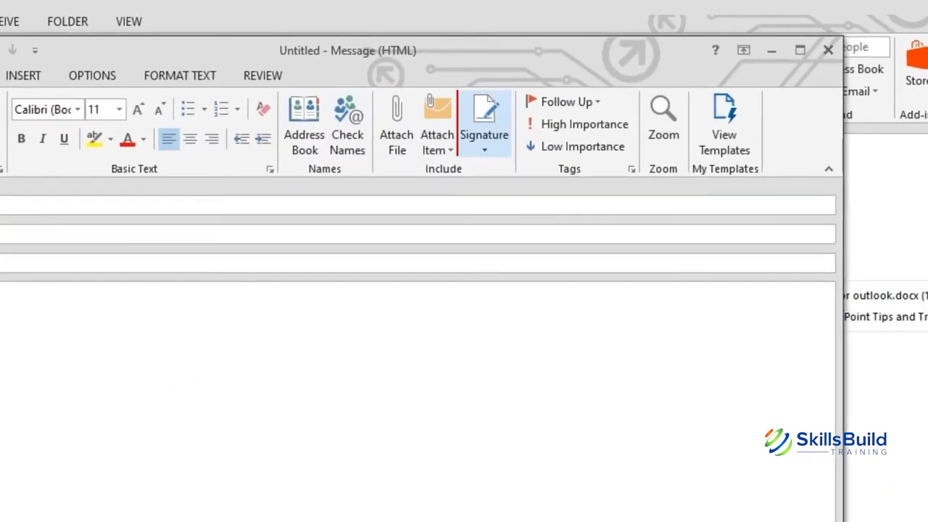
{"action": "left_click", "coordinate": [484, 126]}
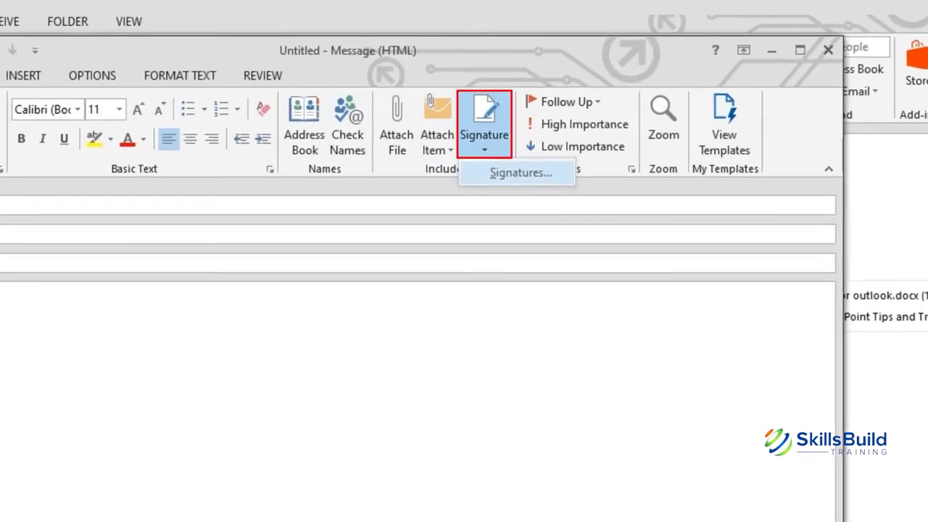
{"action": "left_click", "coordinate": [520, 172]}
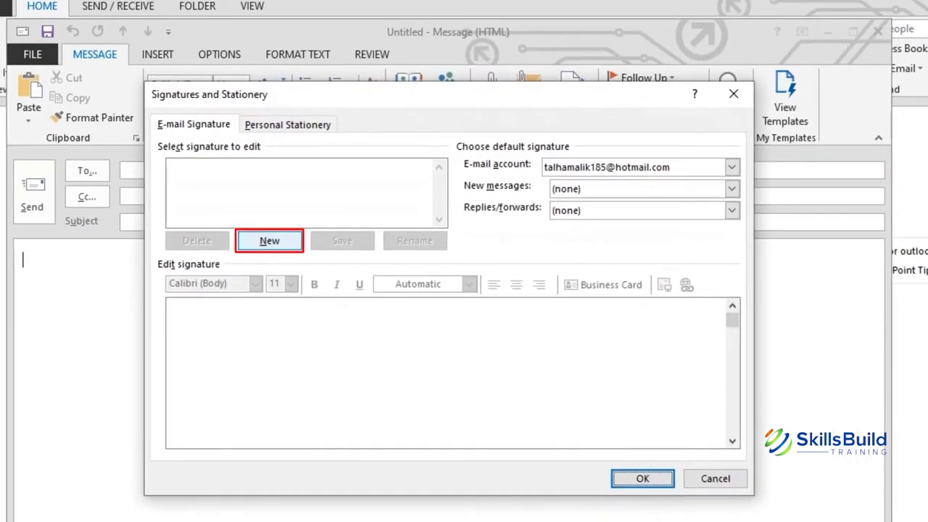
{"action": "left_click", "coordinate": [269, 240]}
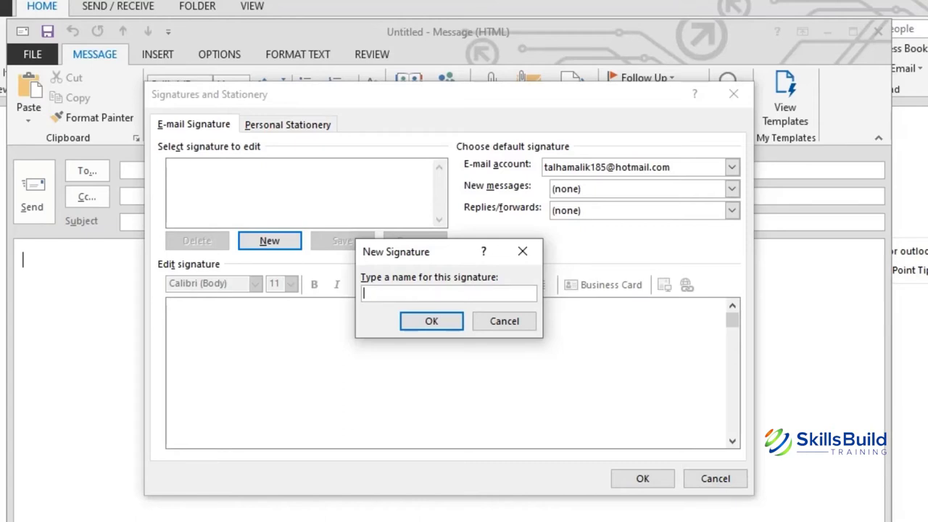
{"action": "type", "text": "sign1"}
{"action": "key", "text": "Return"}
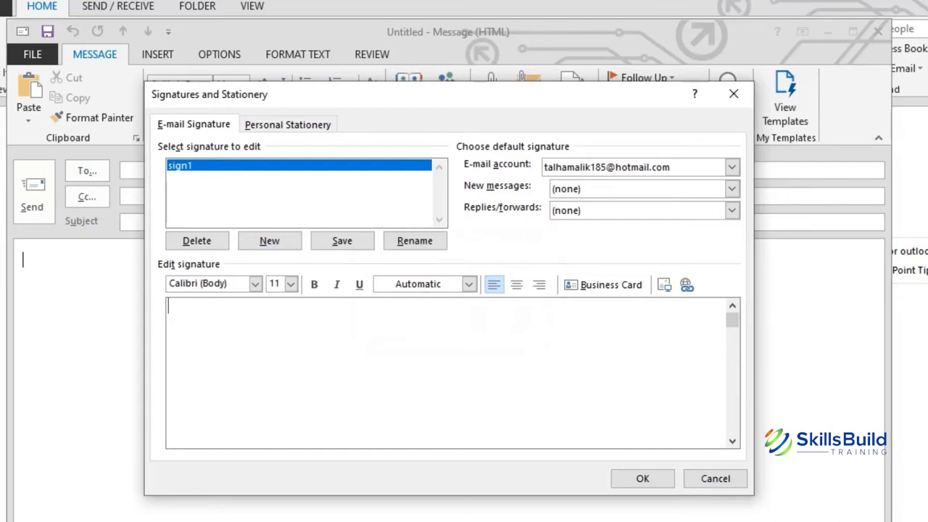
Step: Enter "Skills Build Training" as the text of the sign1 signature
{"action": "type", "text": "Skills Build T"}
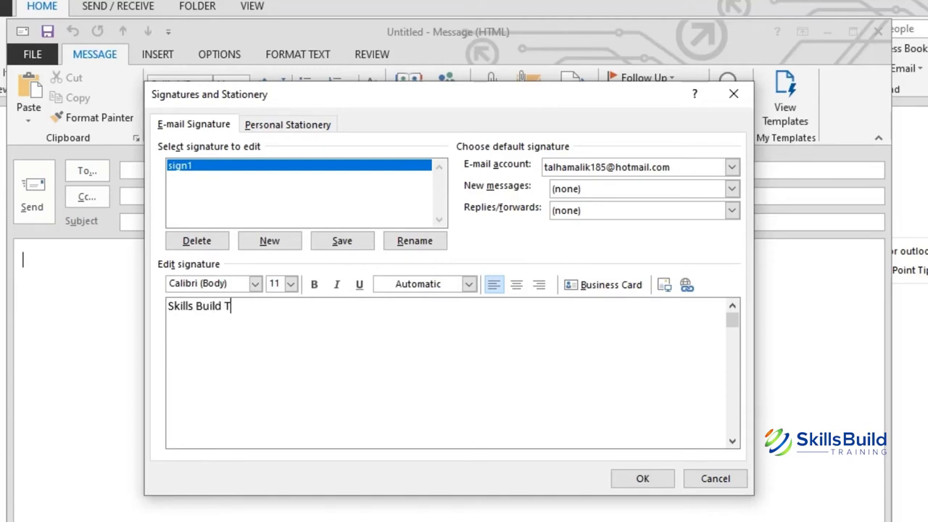
{"action": "type", "text": "raininh"}
{"action": "key", "text": "BackSpace"}
{"action": "type", "text": "g"}
Step: Format the whole signature text in Arial, size 20, with bold, italic and underline
{"action": "left_click_drag", "start_coordinate": [266, 306], "coordinate": [168, 306]}
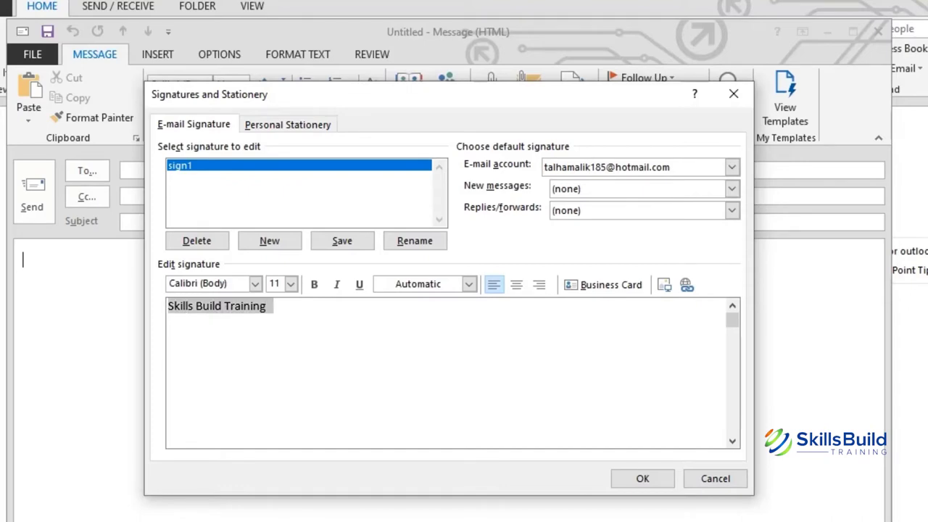
{"action": "left_click", "coordinate": [254, 283]}
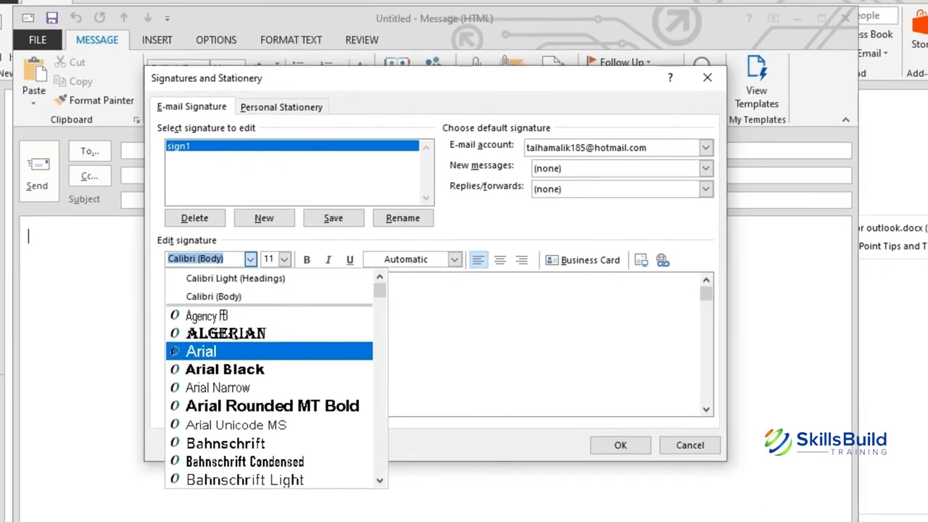
{"action": "left_click", "coordinate": [210, 381]}
{"action": "left_click", "coordinate": [285, 259]}
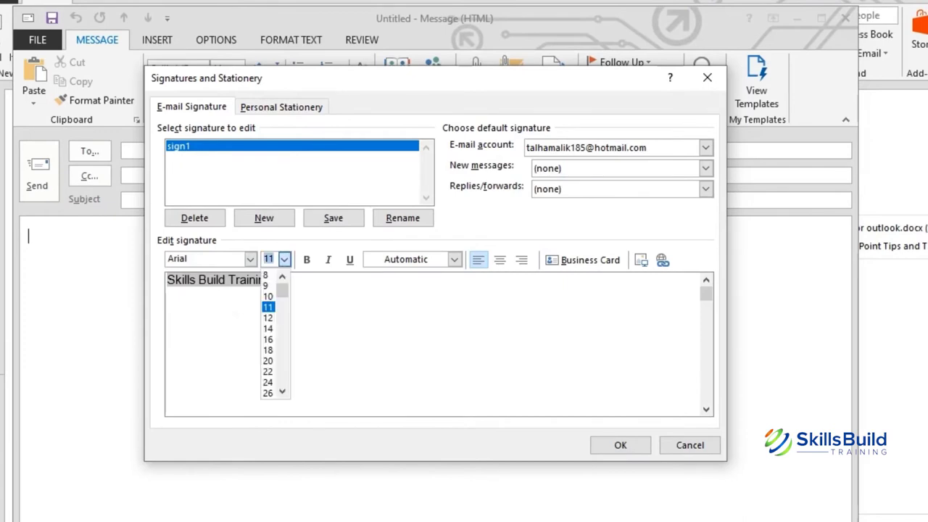
{"action": "left_click", "coordinate": [267, 360]}
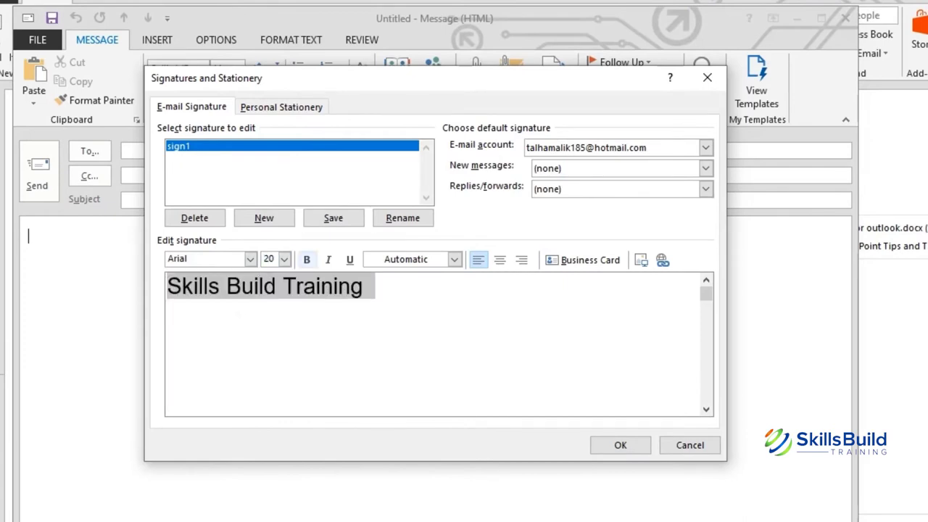
{"action": "left_click", "coordinate": [306, 259]}
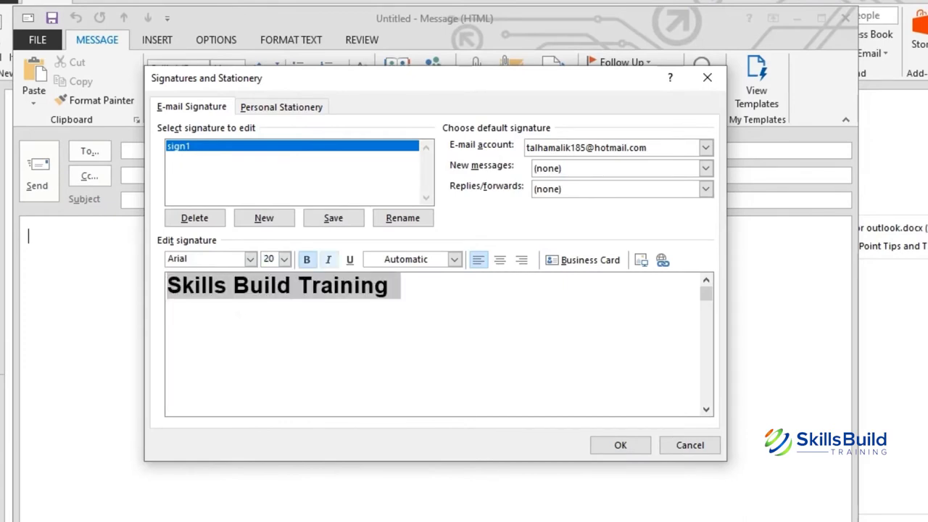
{"action": "left_click", "coordinate": [328, 258]}
{"action": "key", "text": "ctrl+u"}
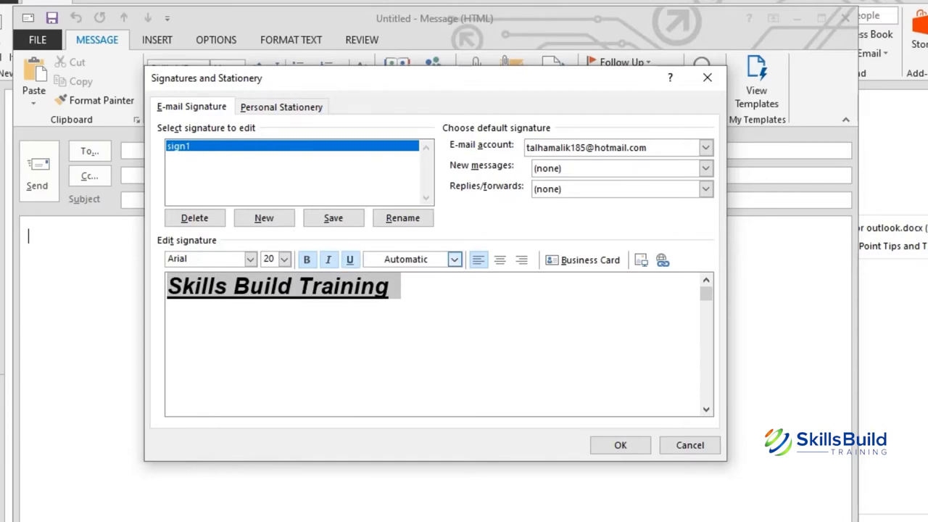
Step: Color the signature text gold from the theme colors and save the signature
{"action": "left_click", "coordinate": [454, 258]}
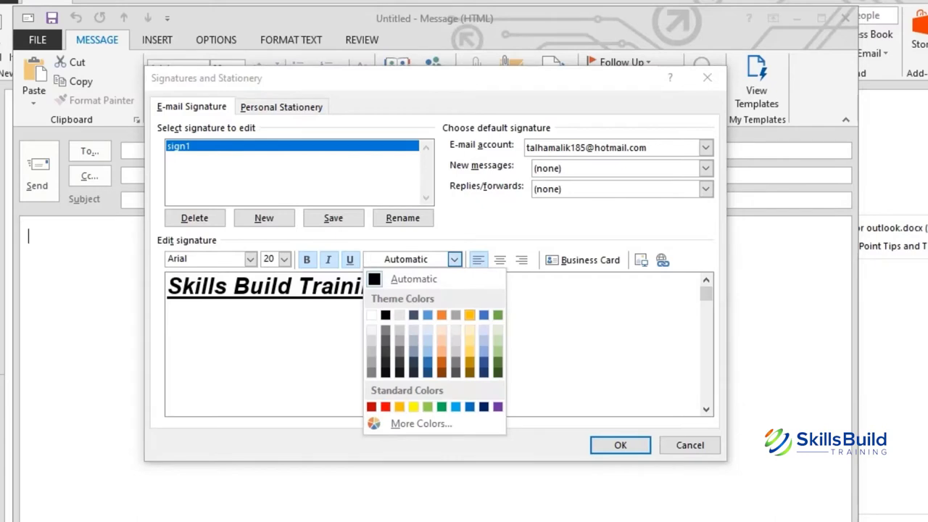
{"action": "left_click", "coordinate": [470, 315]}
{"action": "key", "text": "ctrl+a"}
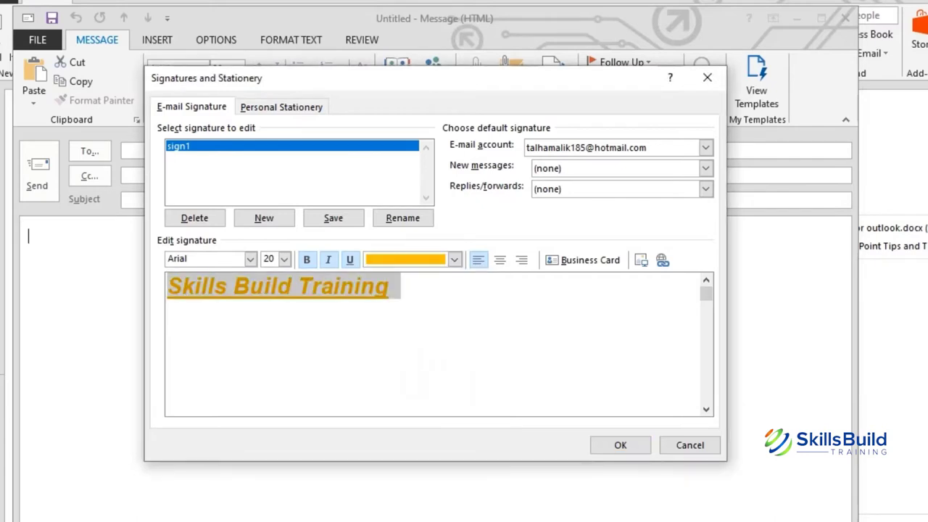
{"action": "left_click", "coordinate": [619, 445]}
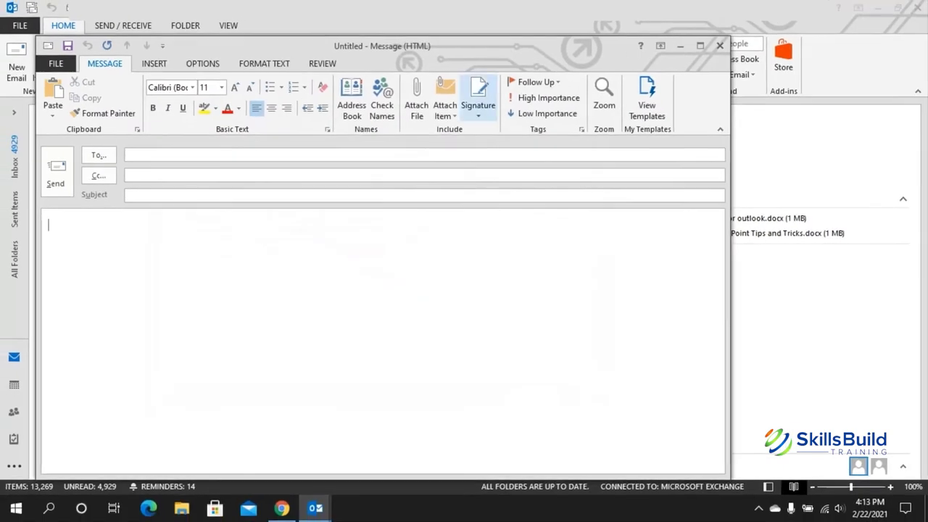
Step: Insert the sign1 signature into the new message
{"action": "left_click", "coordinate": [478, 108]}
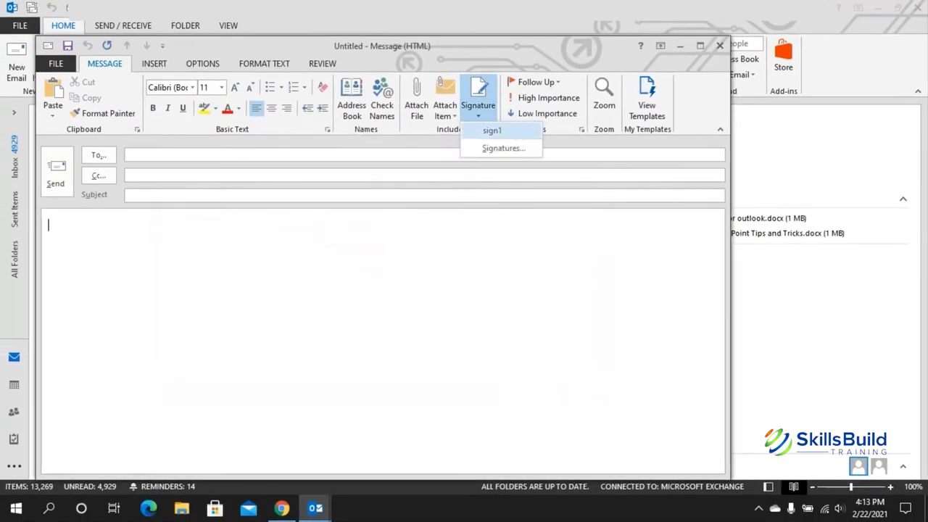
{"action": "left_click", "coordinate": [491, 131]}
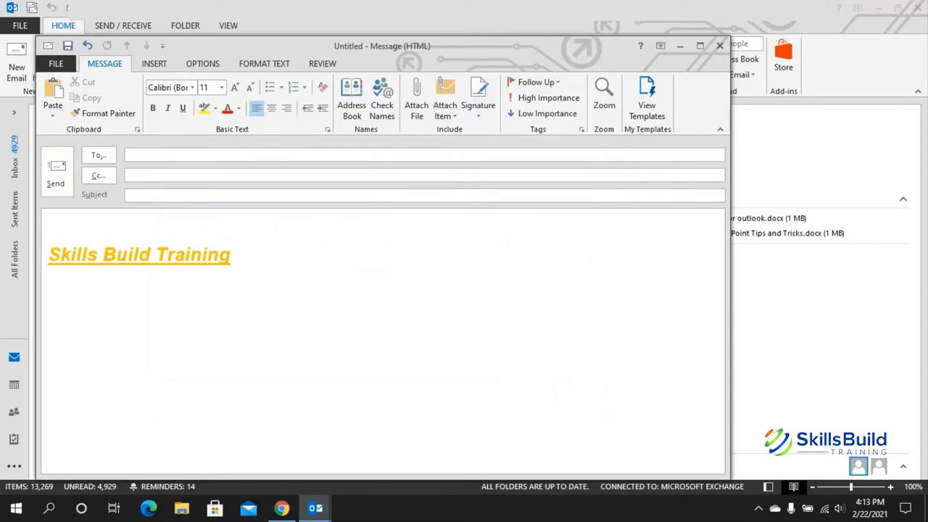
Step: Try an @ mention on the blank line above the signature in the message body
{"action": "left_click", "coordinate": [49, 224]}
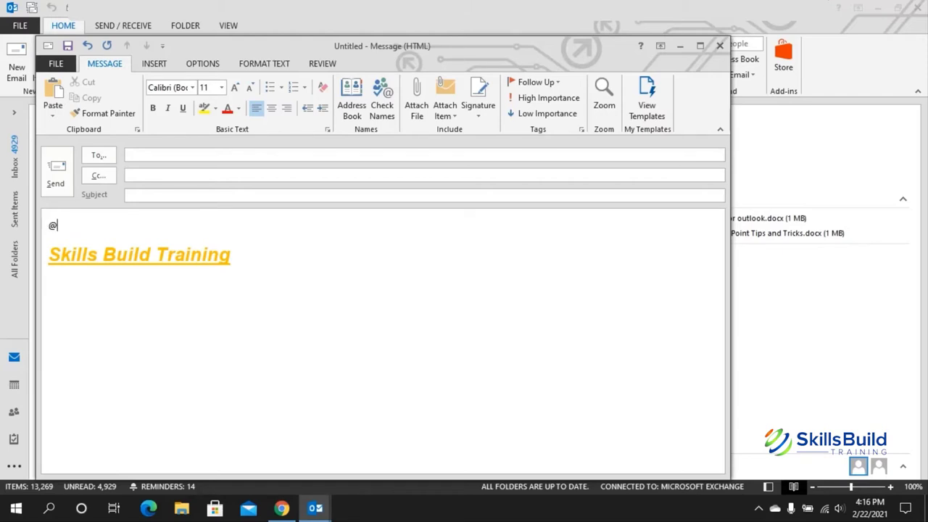
{"action": "key", "text": "BackSpace"}
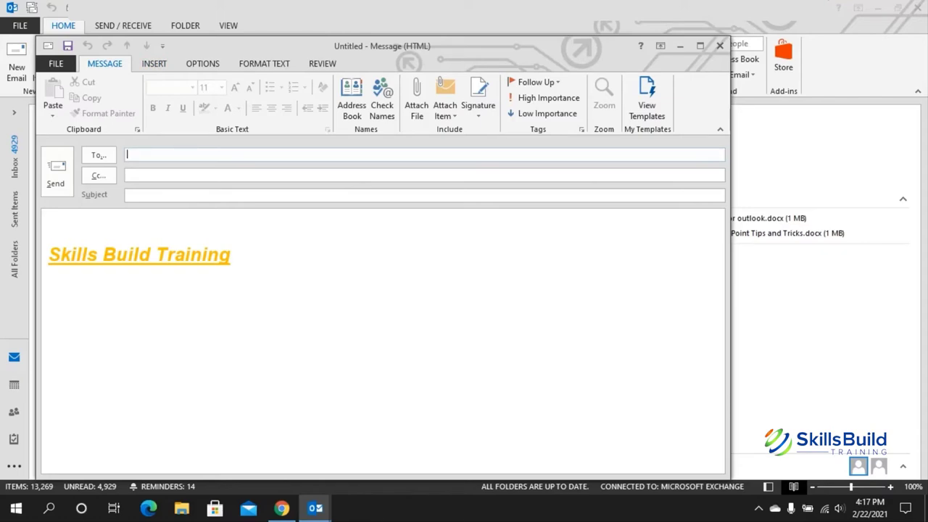
{"action": "left_click", "coordinate": [48, 225]}
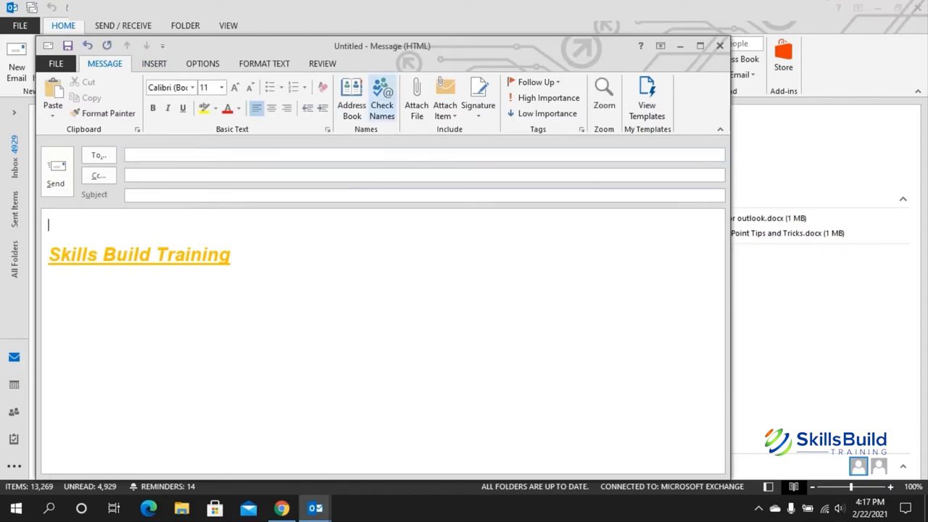
Step: Add the contact from the address book as the message's To recipient, and check the recipient selection once more
{"action": "left_click", "coordinate": [351, 101]}
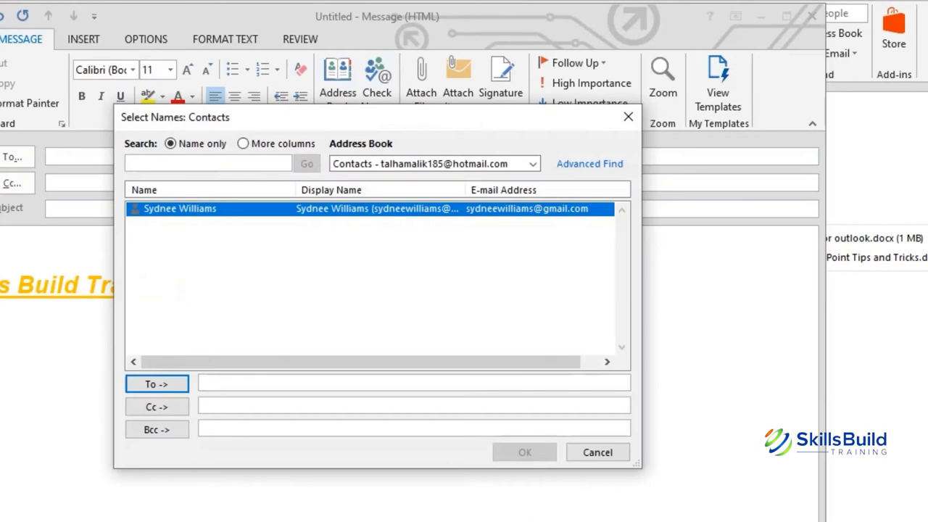
{"action": "key", "text": "Return"}
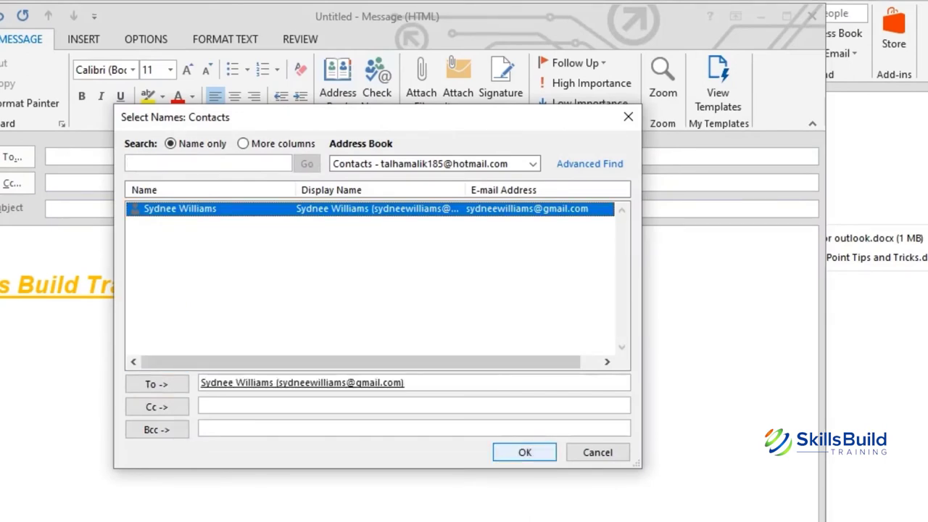
{"action": "key", "text": "Return"}
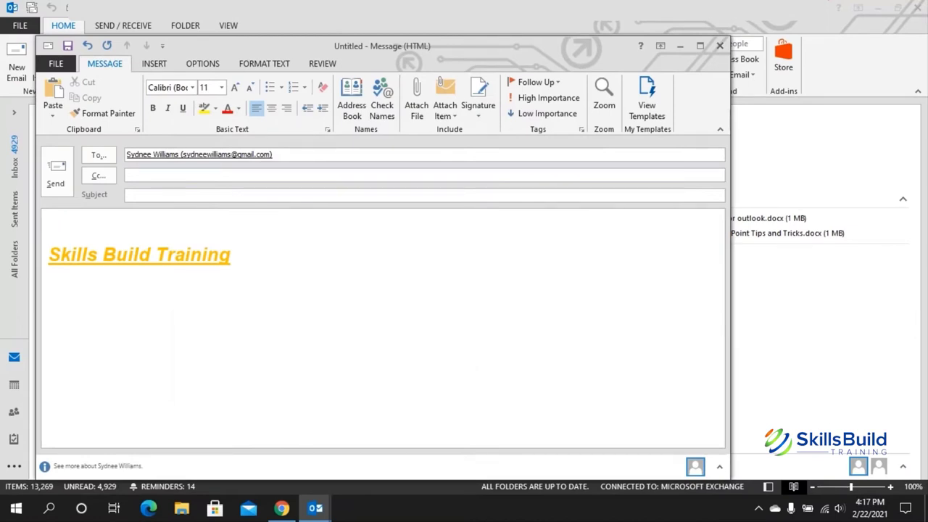
{"action": "left_click", "coordinate": [352, 101]}
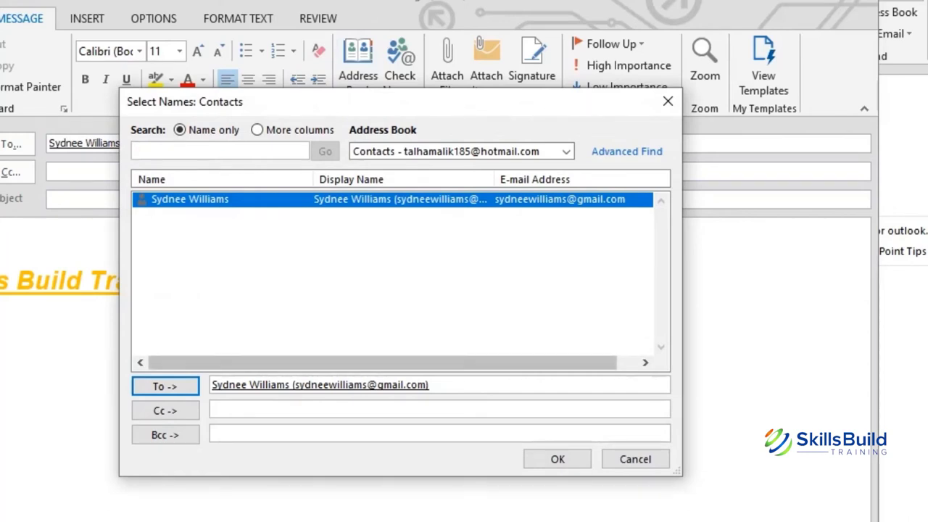
{"action": "left_click", "coordinate": [667, 101]}
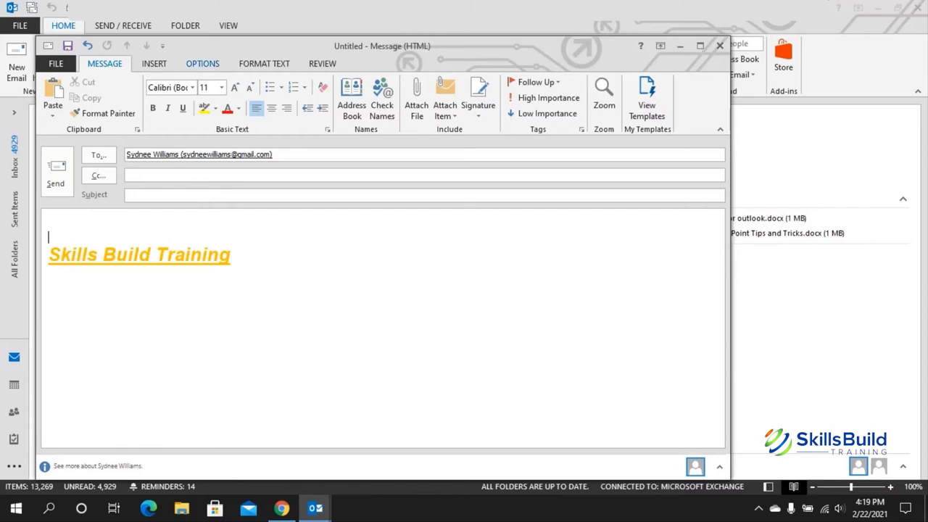
Step: Add Yes;No voting buttons to the open message
{"action": "left_click", "coordinate": [202, 63]}
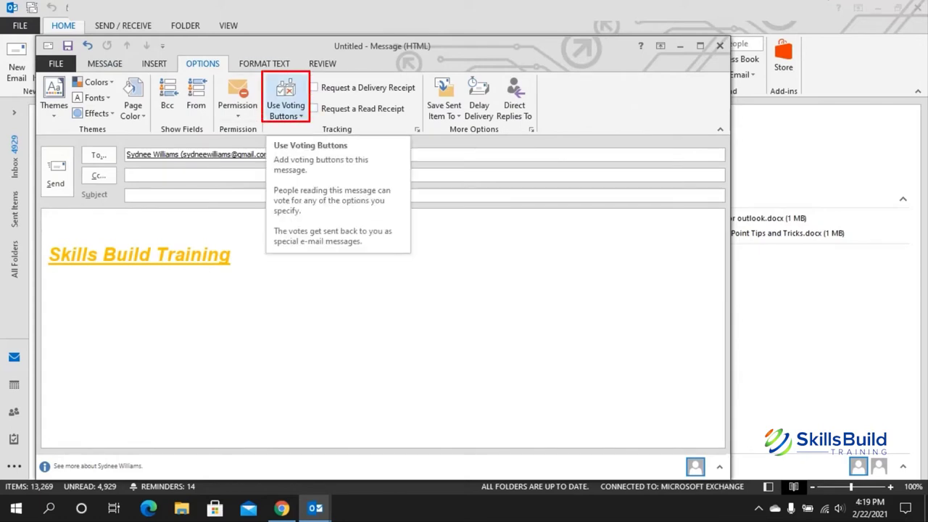
{"action": "left_click", "coordinate": [286, 110]}
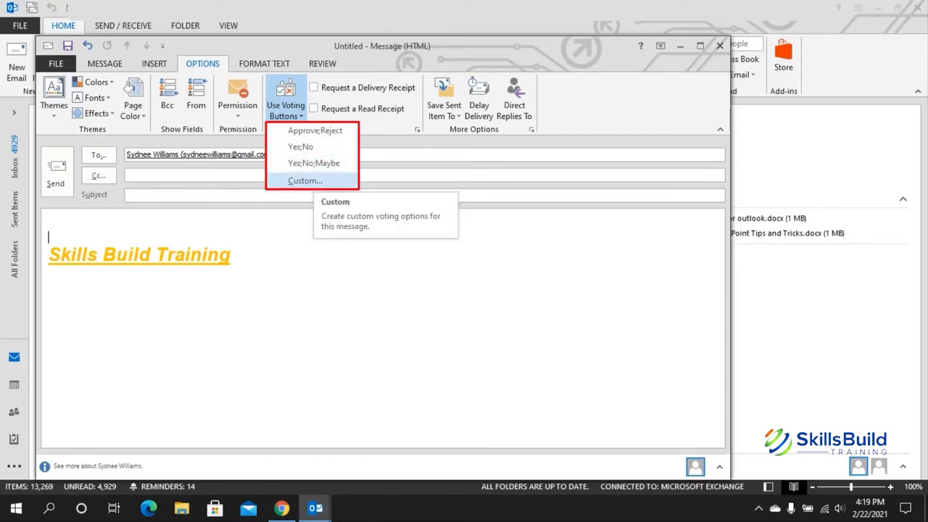
{"action": "left_click", "coordinate": [300, 147]}
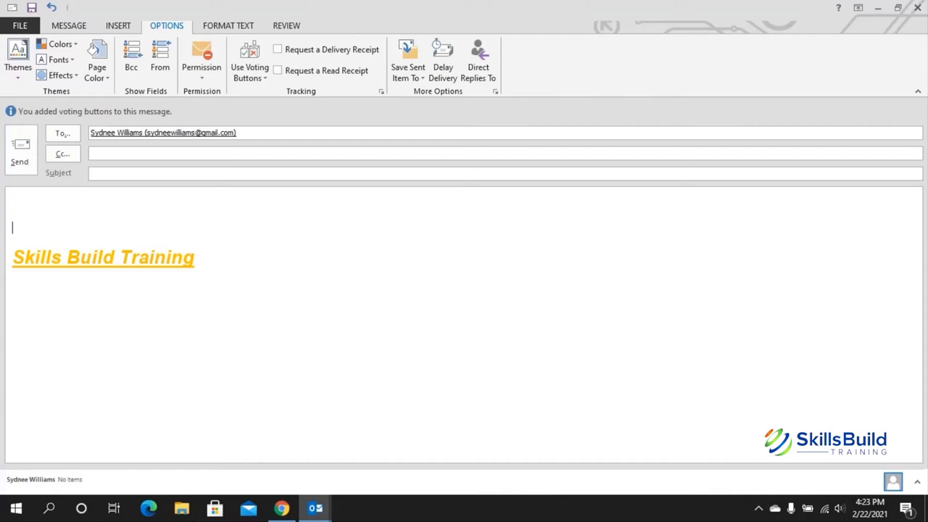
Step: Open the stationery and fonts settings from the mail options
{"action": "left_click", "coordinate": [20, 25]}
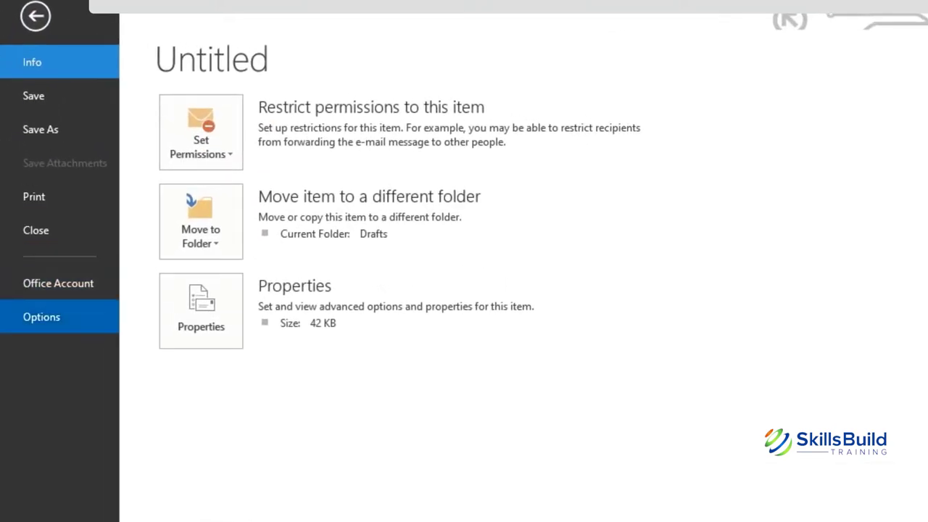
{"action": "left_click", "coordinate": [40, 310]}
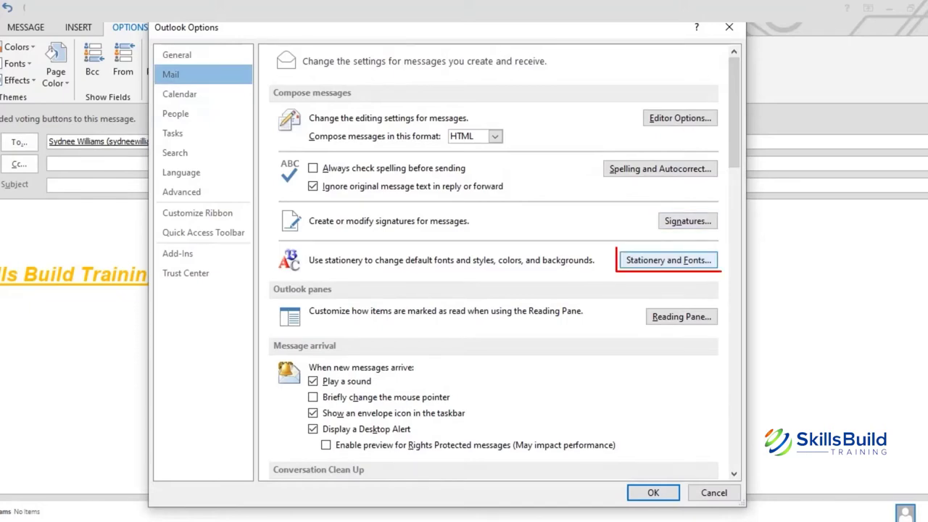
{"action": "left_click", "coordinate": [667, 260]}
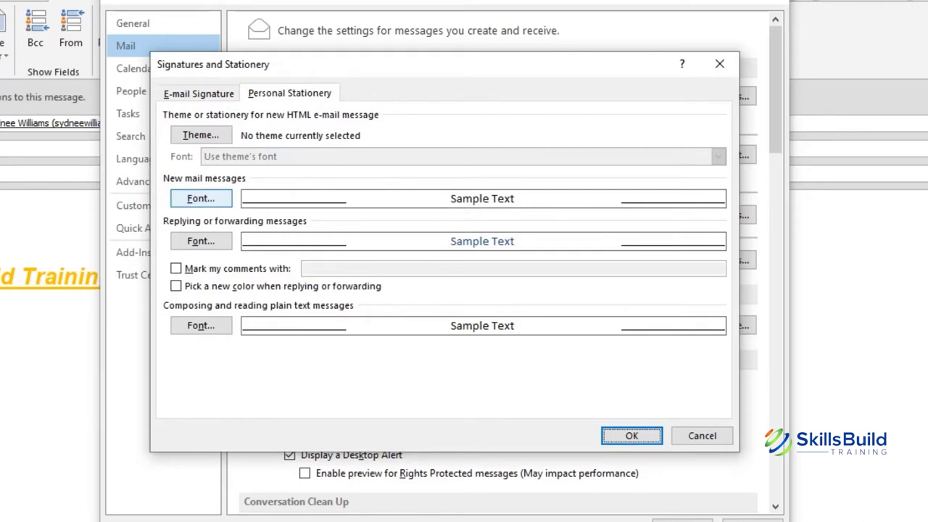
Step: Set the default font for new mail messages to Arial, Regular, size 16, and save the options
{"action": "left_click", "coordinate": [200, 198]}
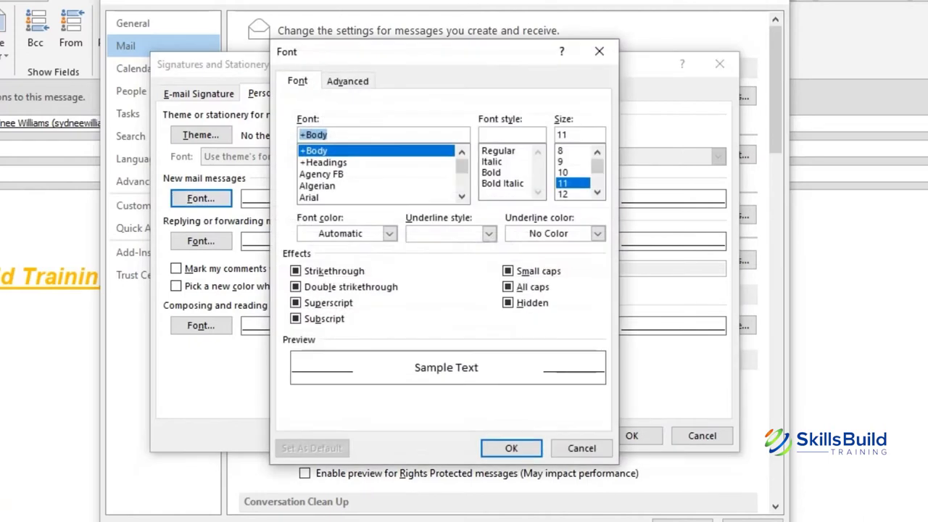
{"action": "scroll", "coordinate": [375, 174], "scroll_direction": "down", "scroll_amount": 2}
{"action": "scroll", "coordinate": [375, 174], "scroll_direction": "up", "scroll_amount": 1}
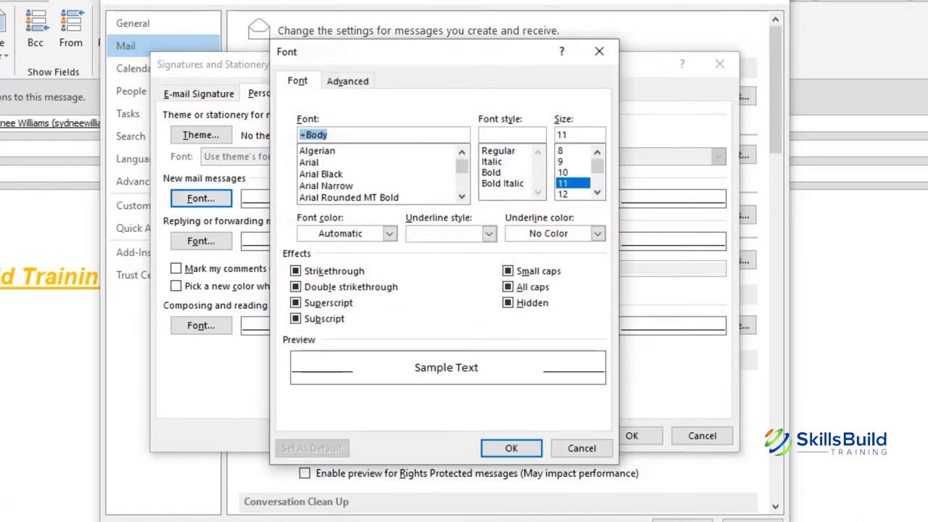
{"action": "left_click", "coordinate": [375, 162]}
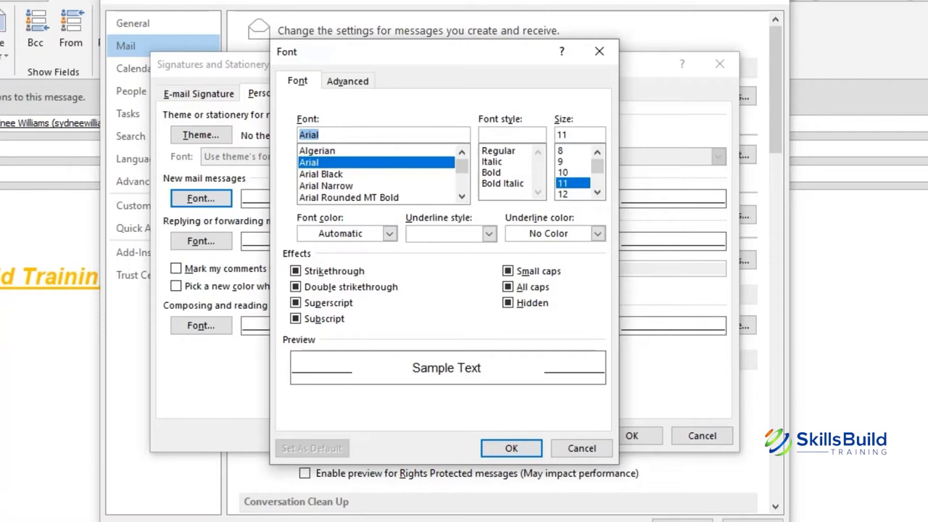
{"action": "left_click", "coordinate": [499, 150]}
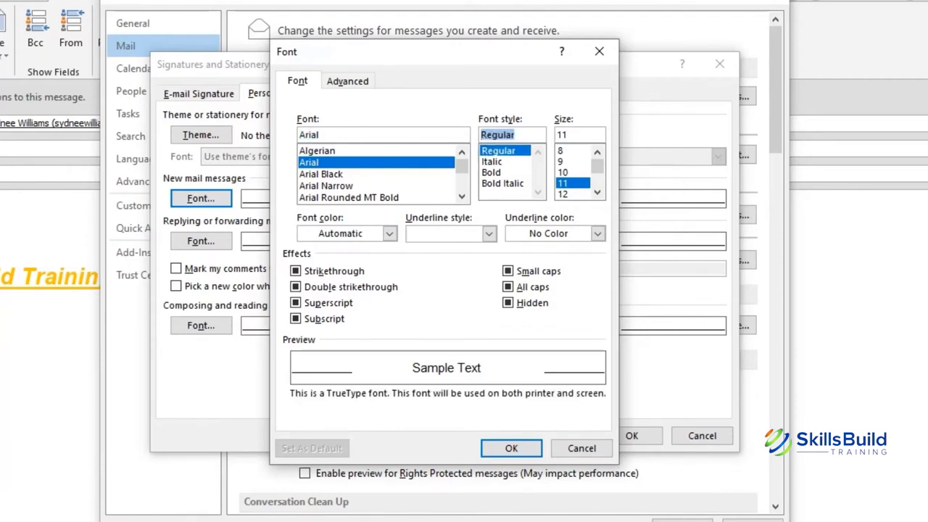
{"action": "scroll", "coordinate": [573, 172], "scroll_direction": "down", "scroll_amount": 1}
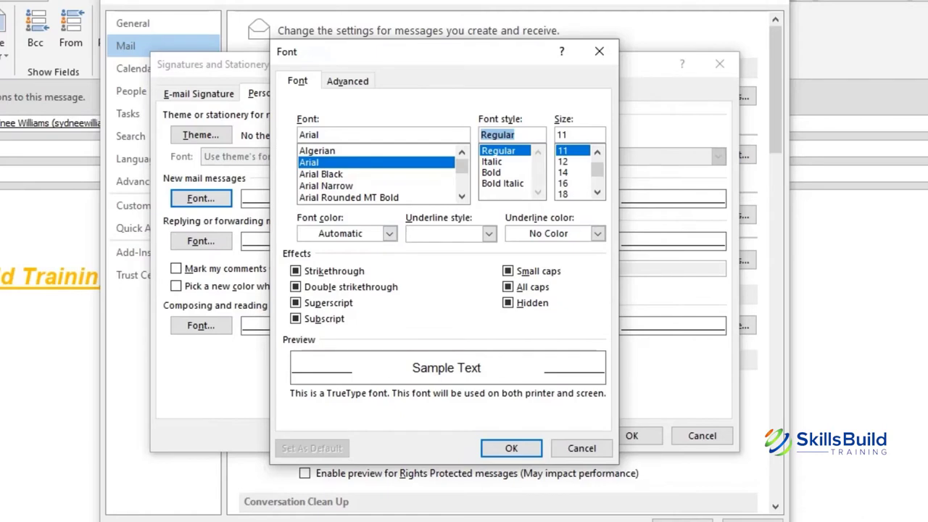
{"action": "left_click", "coordinate": [573, 183]}
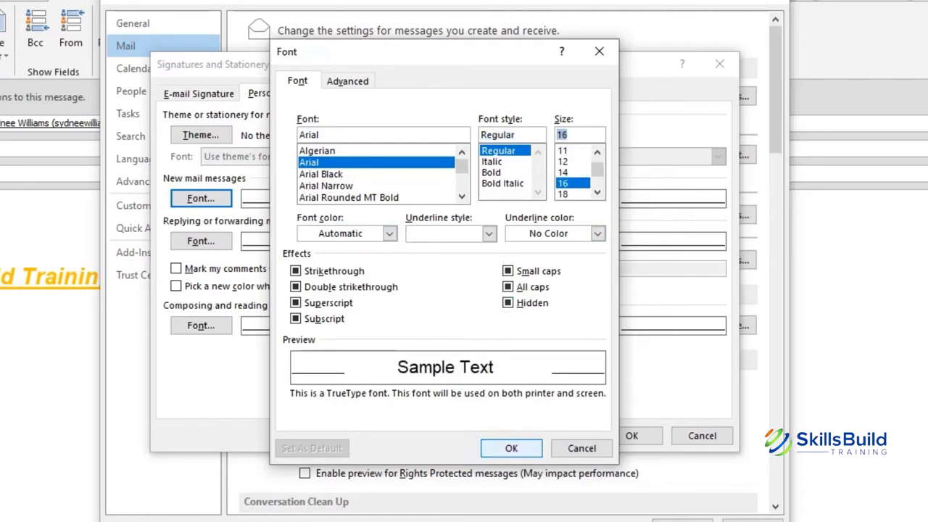
{"action": "left_click", "coordinate": [511, 448]}
{"action": "left_click", "coordinate": [631, 435]}
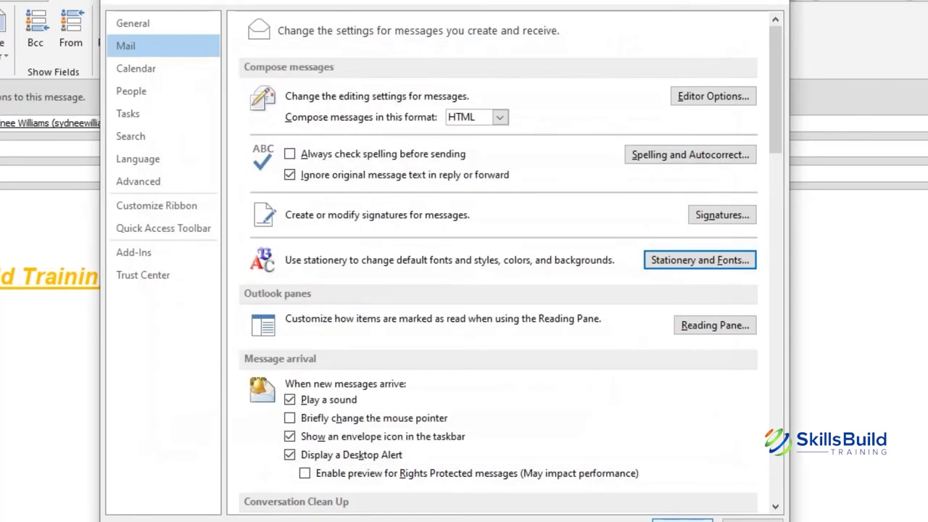
{"action": "left_click", "coordinate": [681, 519]}
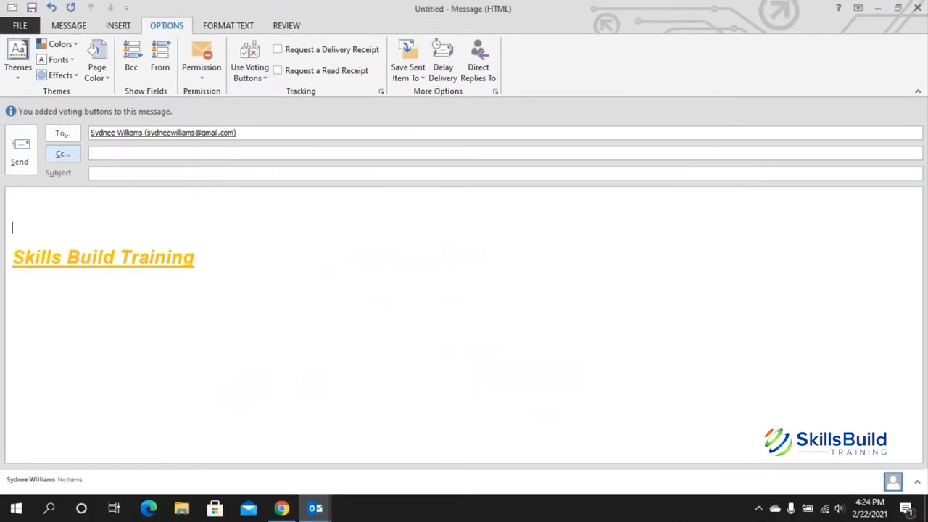
Step: Close the message without keeping its draft, and start a new message with the cursor above the signature
{"action": "left_click", "coordinate": [69, 26]}
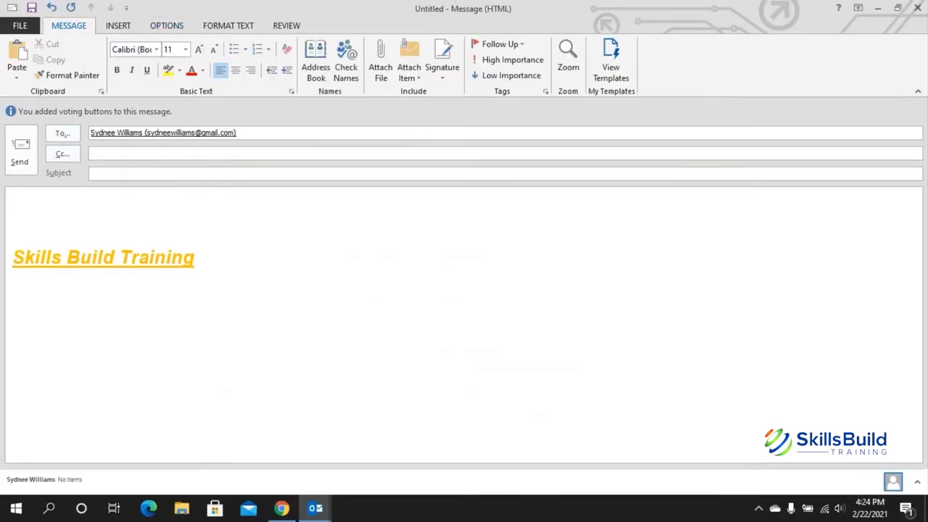
{"action": "left_click", "coordinate": [916, 8]}
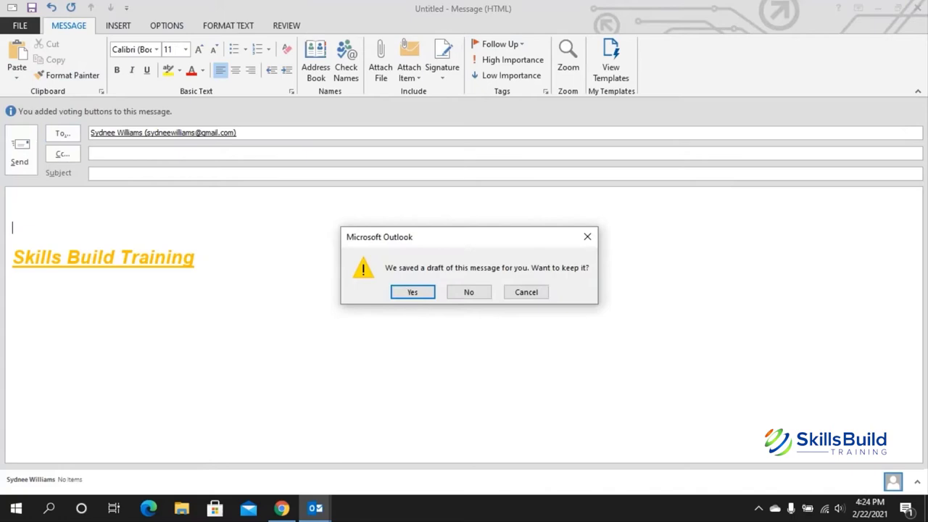
{"action": "left_click", "coordinate": [468, 291]}
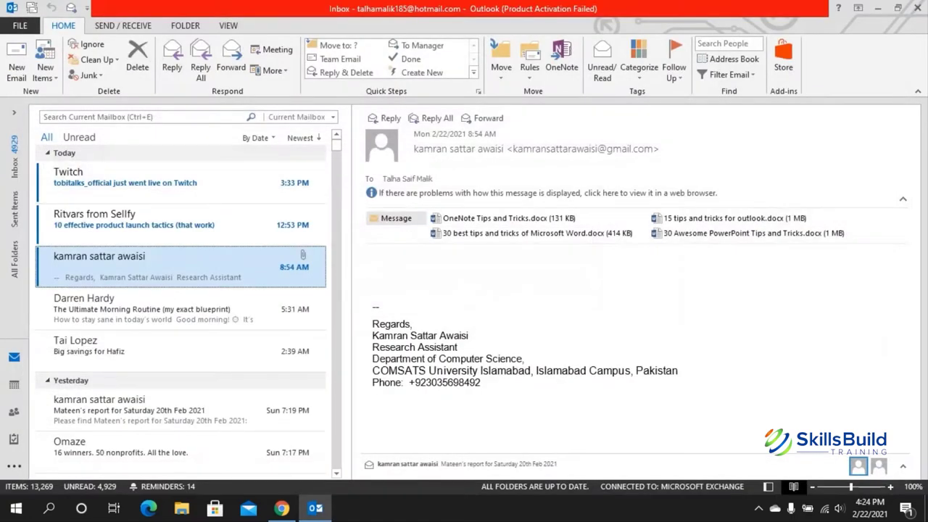
{"action": "key", "text": "ctrl+n"}
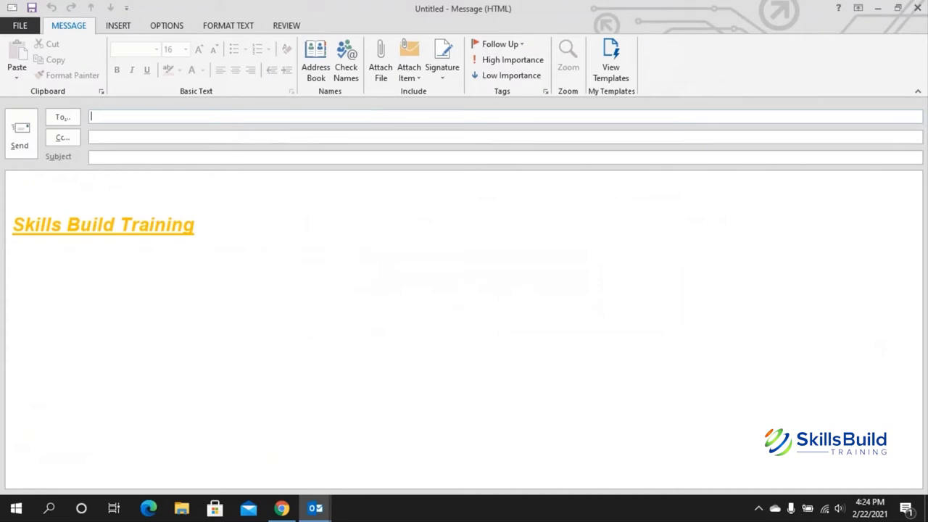
{"action": "left_click", "coordinate": [12, 205]}
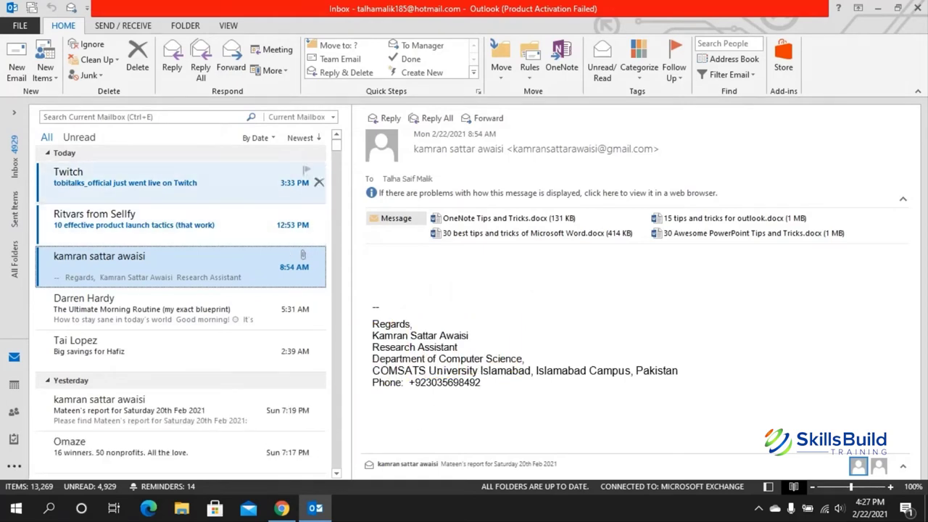
Step: Open the "10 effective product launch tactics (that work)" email from the inbox in its own window
{"action": "left_click", "coordinate": [180, 182]}
{"action": "left_click", "coordinate": [180, 223]}
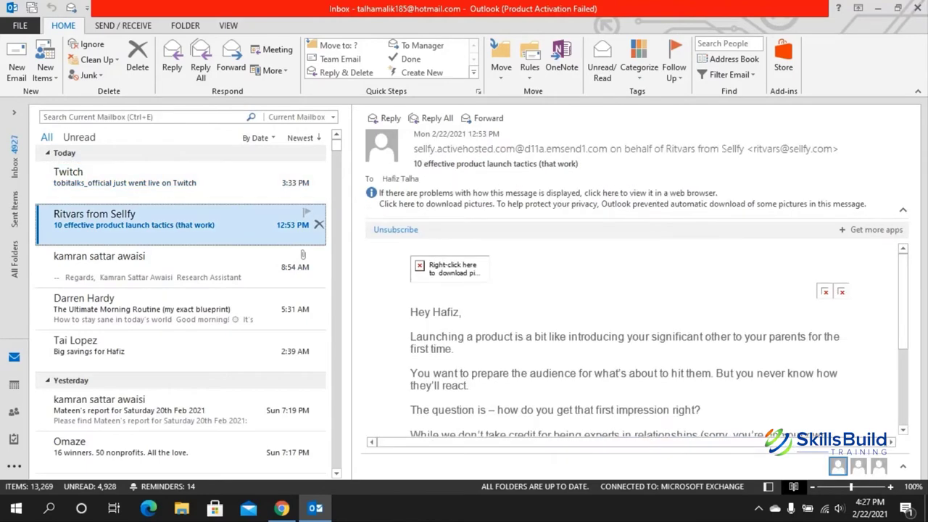
{"action": "double_click", "coordinate": [180, 224]}
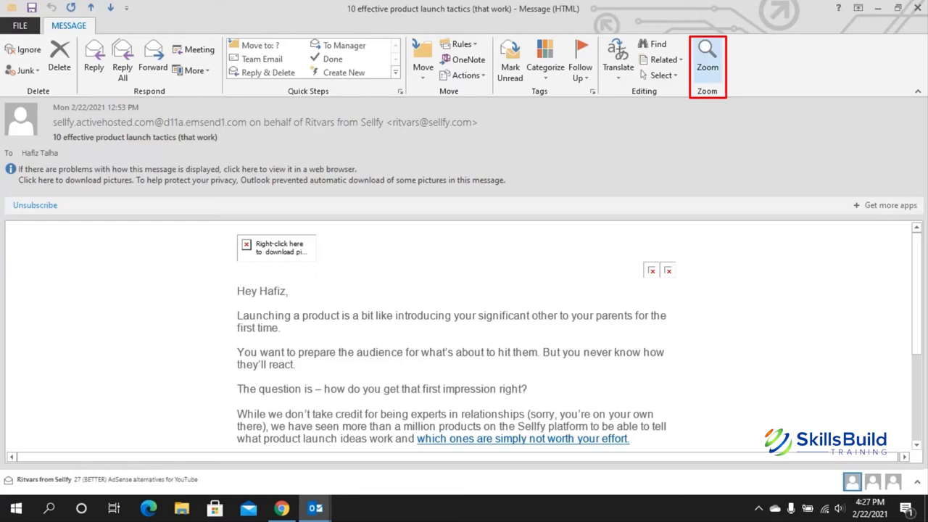
Step: Zoom the opened email to 200%, after trying 104% as the percentage
{"action": "left_click", "coordinate": [707, 58]}
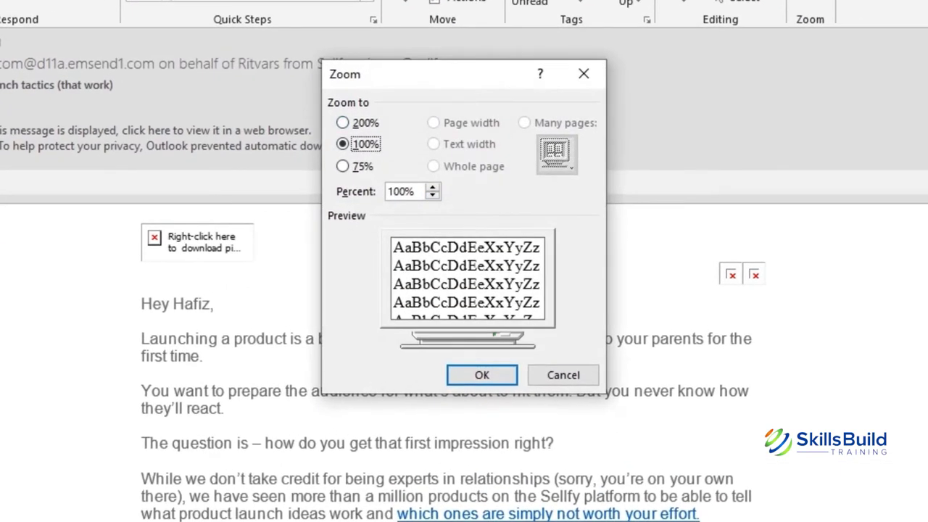
{"action": "left_click", "coordinate": [432, 187]}
{"action": "left_click", "coordinate": [431, 187]}
{"action": "left_click", "coordinate": [432, 186]}
{"action": "left_click", "coordinate": [431, 187]}
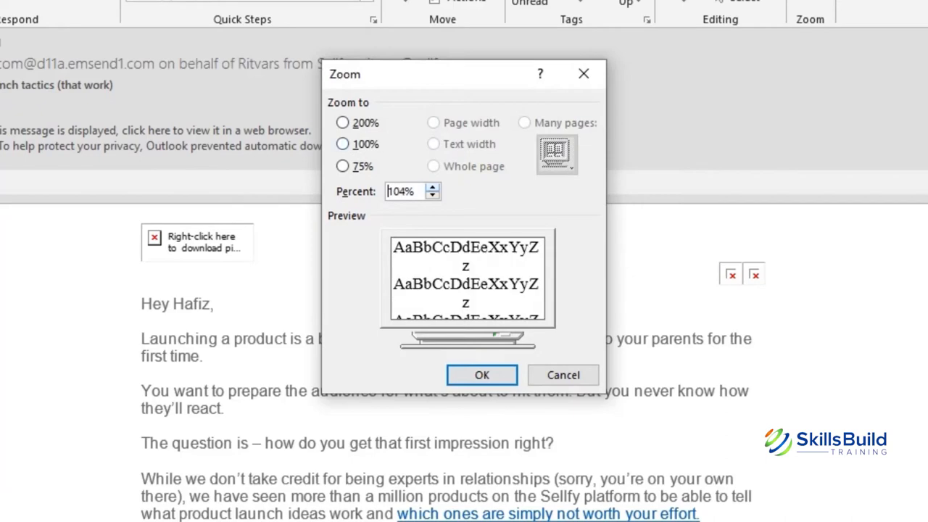
{"action": "key", "text": "alt+2"}
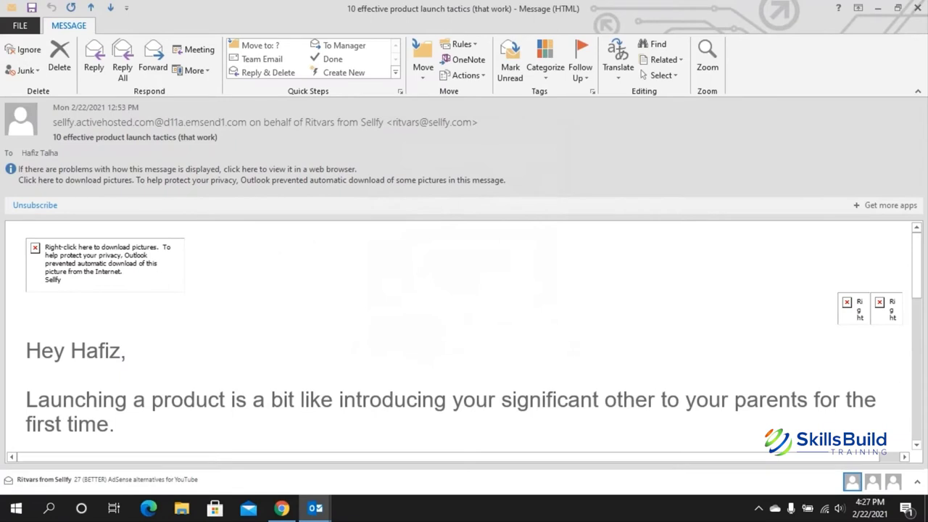
{"action": "scroll", "coordinate": [464, 327], "scroll_direction": "down", "scroll_amount": 2}
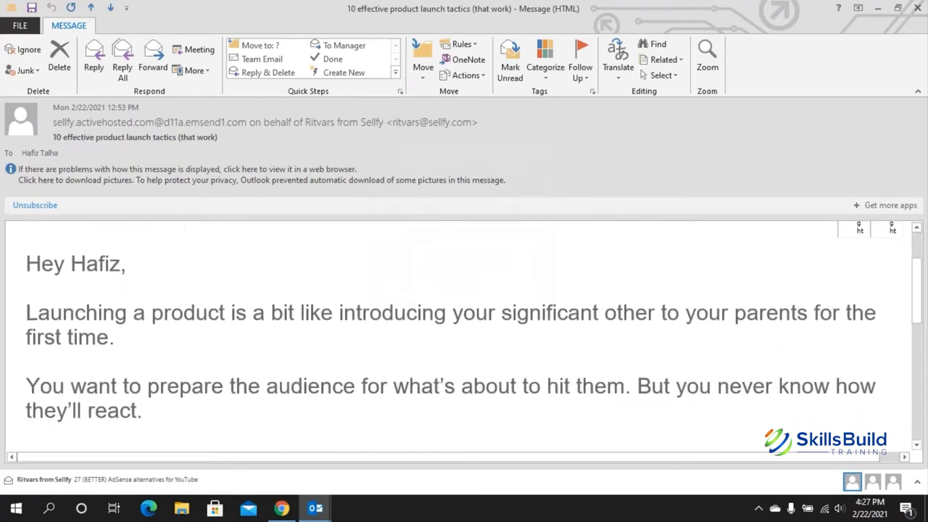
{"action": "scroll", "coordinate": [464, 333], "scroll_direction": "down", "scroll_amount": 1}
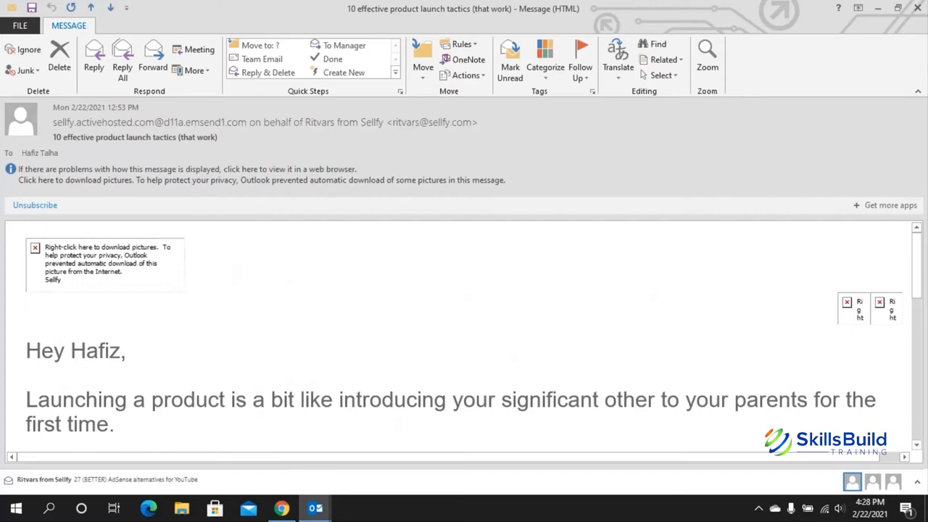
{"action": "scroll", "coordinate": [463, 334], "scroll_direction": "down", "scroll_amount": 5}
{"action": "scroll", "coordinate": [464, 333], "scroll_direction": "up", "scroll_amount": 3}
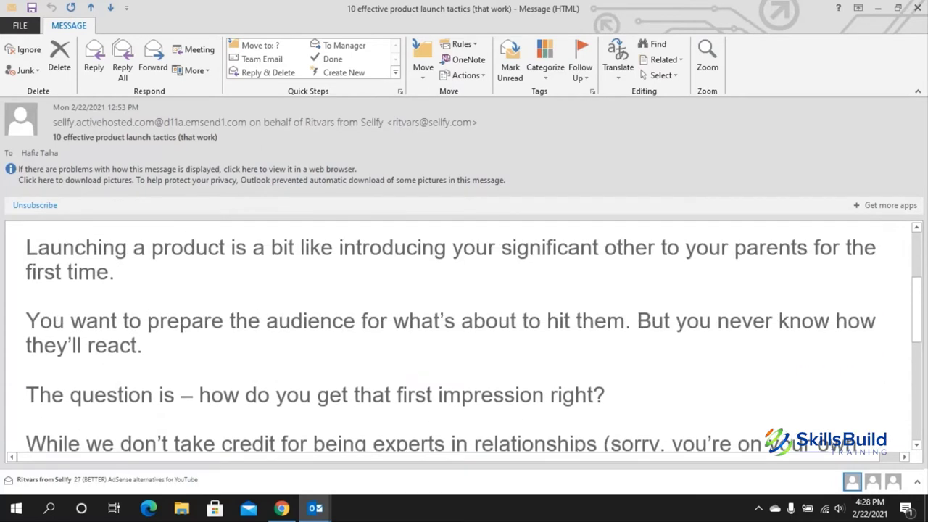
Step: Set the zoom of the opened email to a custom 150%
{"action": "left_click", "coordinate": [707, 58]}
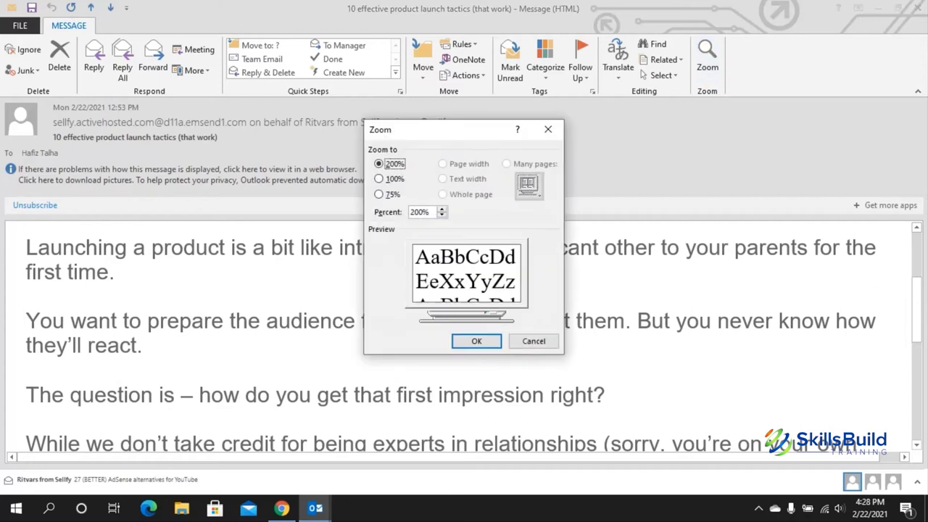
{"action": "left_click", "coordinate": [378, 178]}
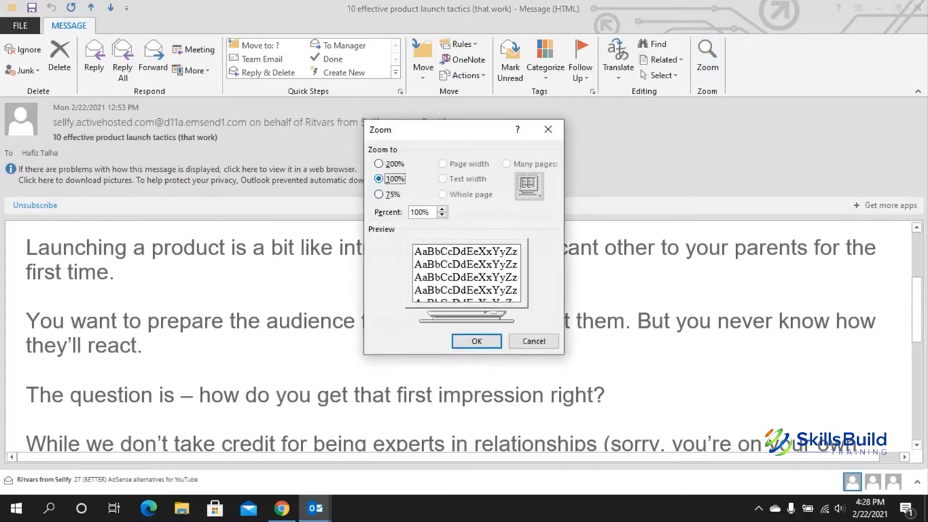
{"action": "left_click_drag", "start_coordinate": [430, 211], "coordinate": [408, 211]}
{"action": "type", "text": "150"}
{"action": "left_click", "coordinate": [476, 340]}
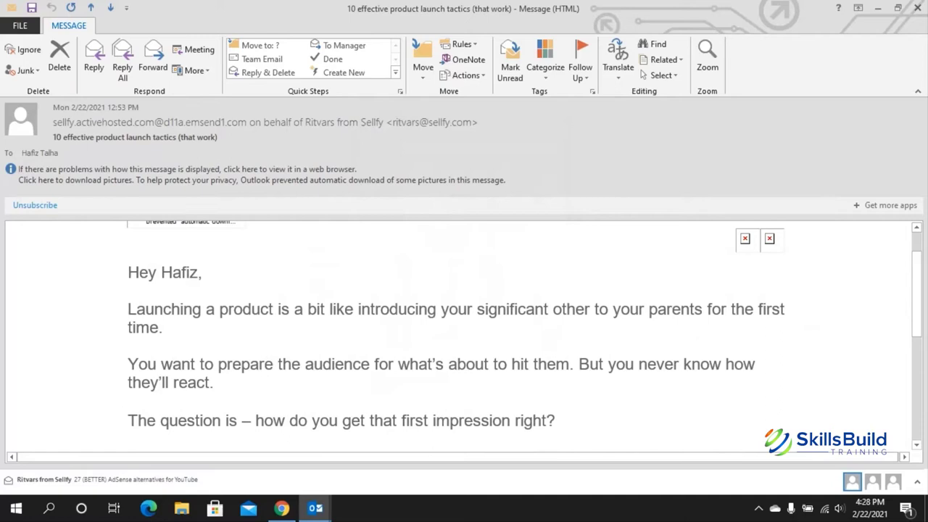
{"action": "scroll", "coordinate": [464, 336], "scroll_direction": "down", "scroll_amount": 1}
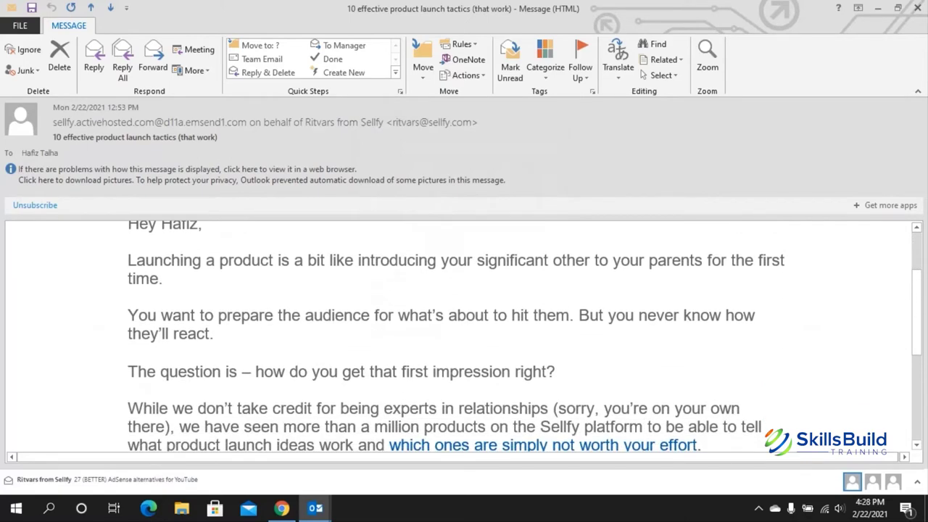
{"action": "scroll", "coordinate": [464, 337], "scroll_direction": "up", "scroll_amount": 2}
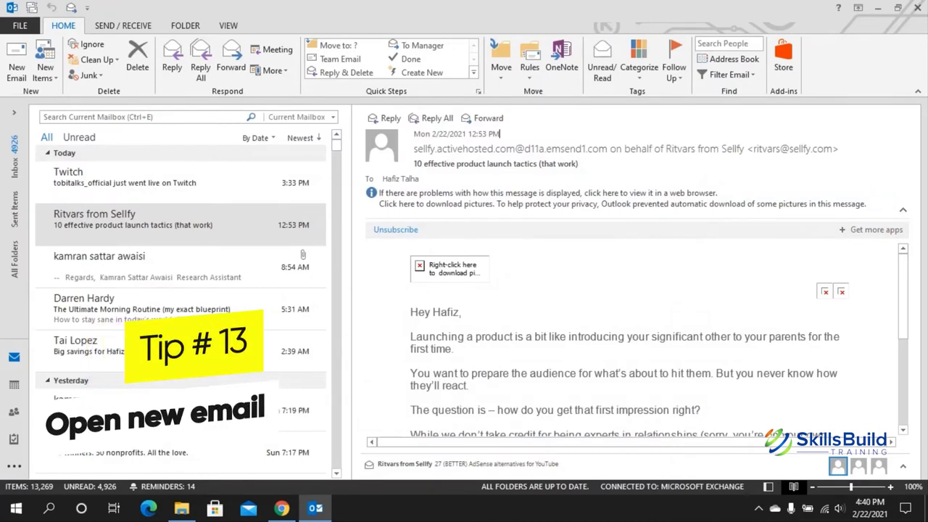
Step: Open a new blank email message from the inbox and close it again
{"action": "key", "text": "ctrl+n"}
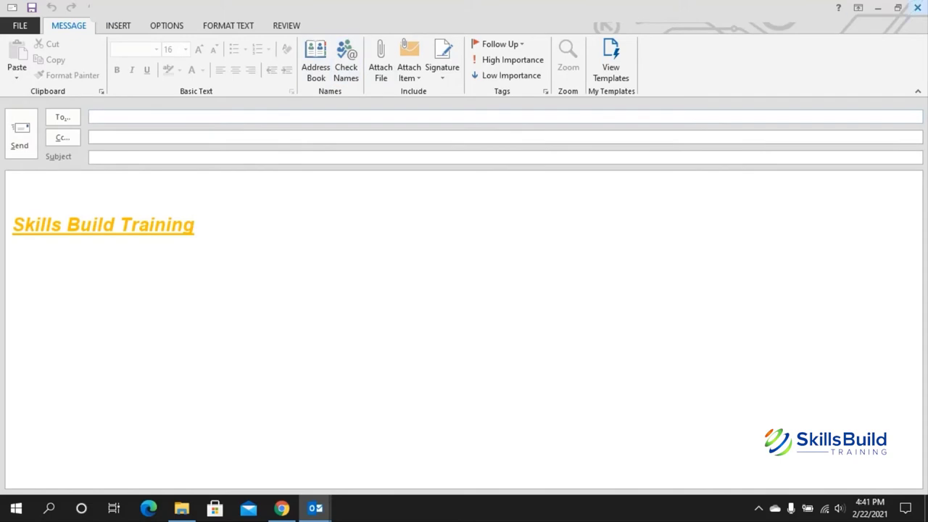
{"action": "left_click", "coordinate": [917, 7]}
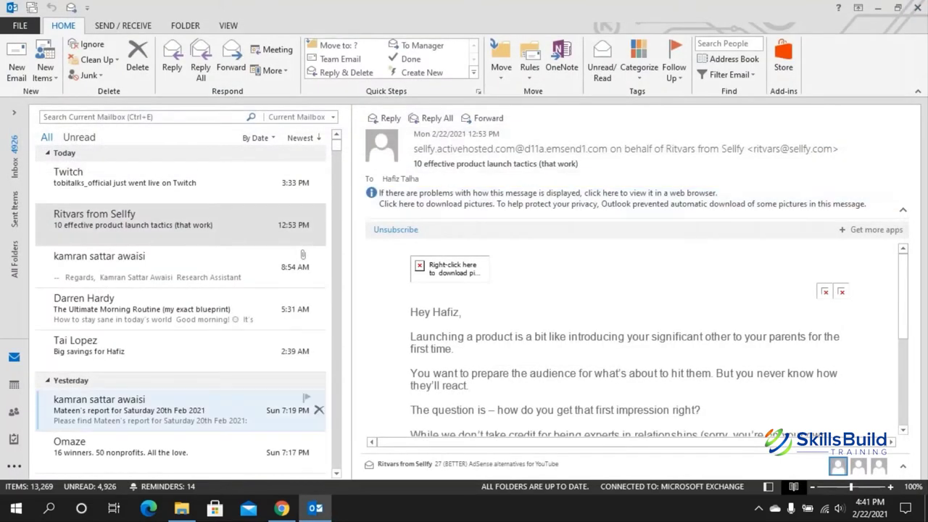
Step: Switch from the mail inbox to the calendar
{"action": "left_click", "coordinate": [14, 384]}
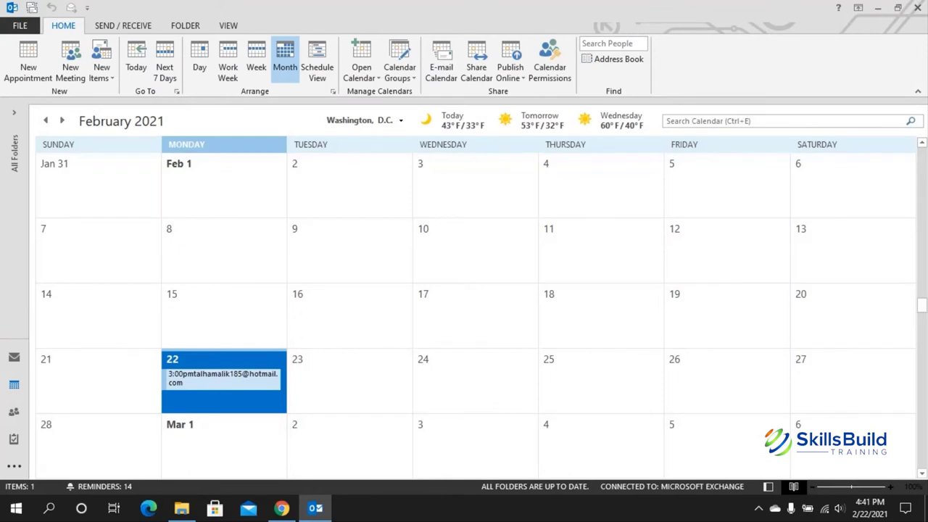
Step: Open a new blank appointment from the calendar and discard it
{"action": "key", "text": "ctrl+n"}
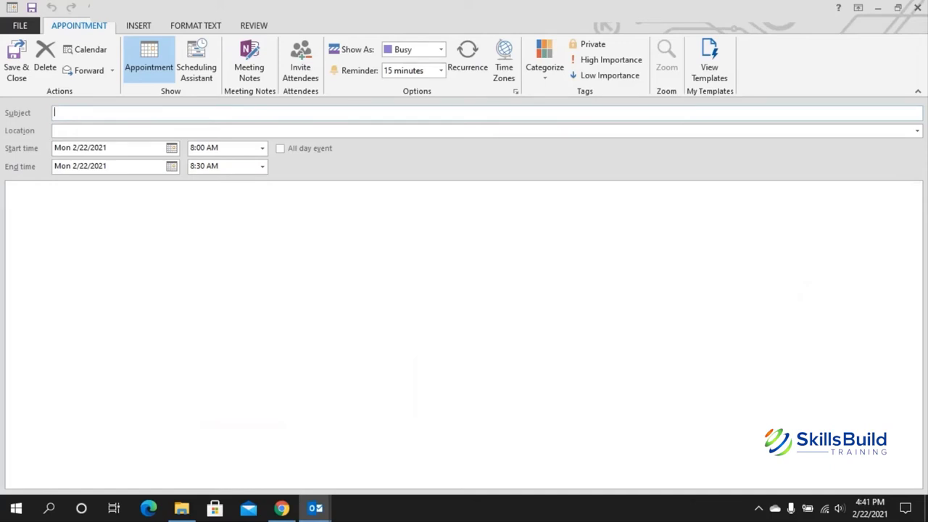
{"action": "left_click", "coordinate": [44, 58]}
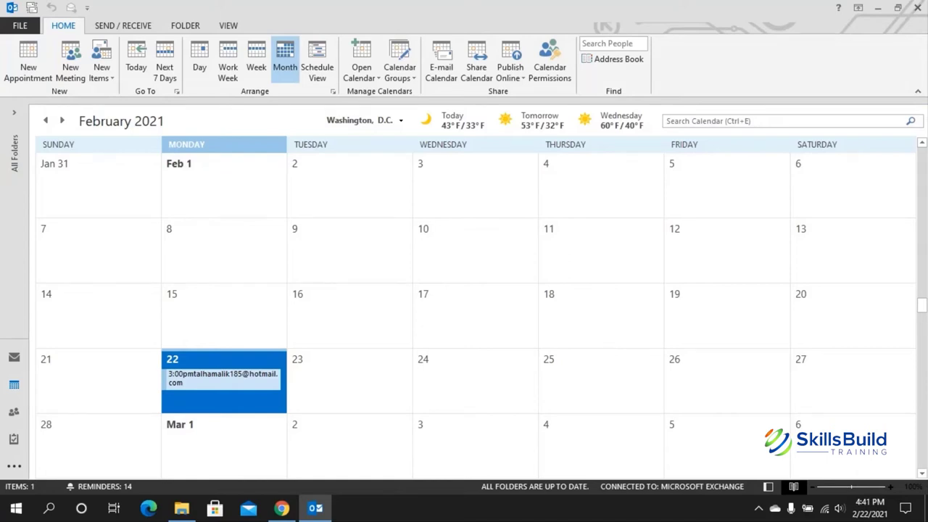
Step: Start a new email message and fill its page background with the SkillsBuild Logo 500x150 picture from the Desktop folder
{"action": "key", "text": "ctrl+shift+m"}
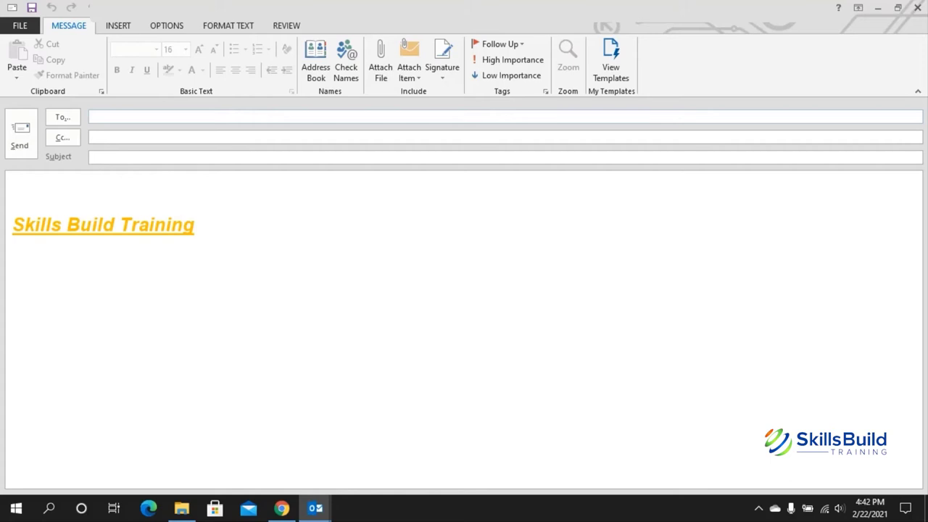
{"action": "left_click", "coordinate": [12, 189]}
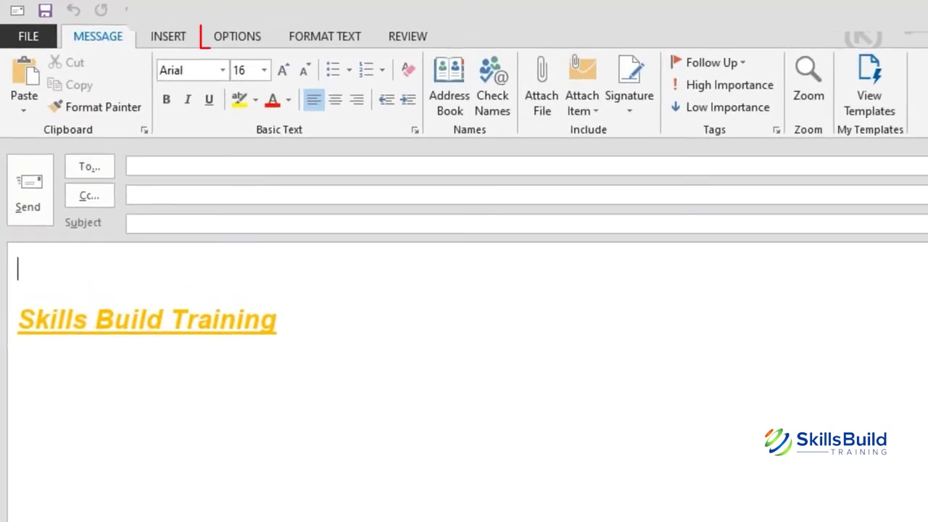
{"action": "left_click", "coordinate": [237, 36]}
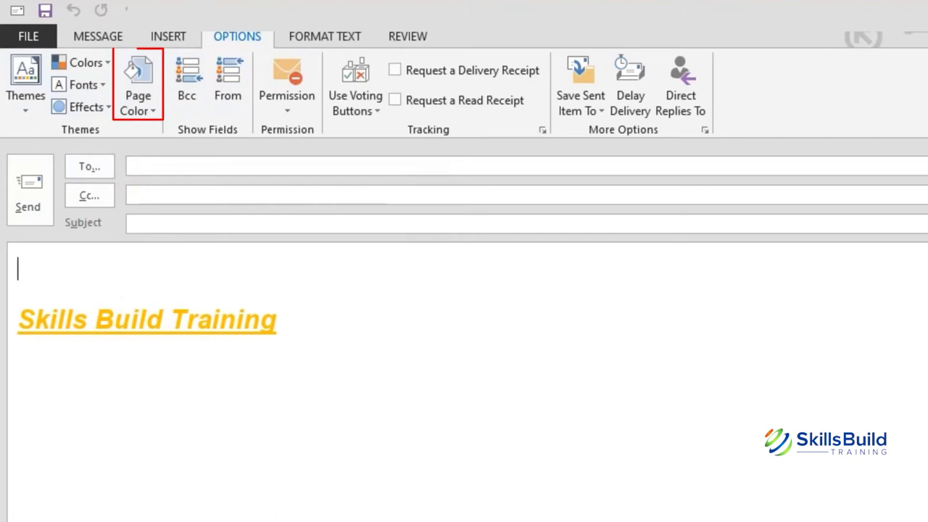
{"action": "left_click", "coordinate": [138, 101]}
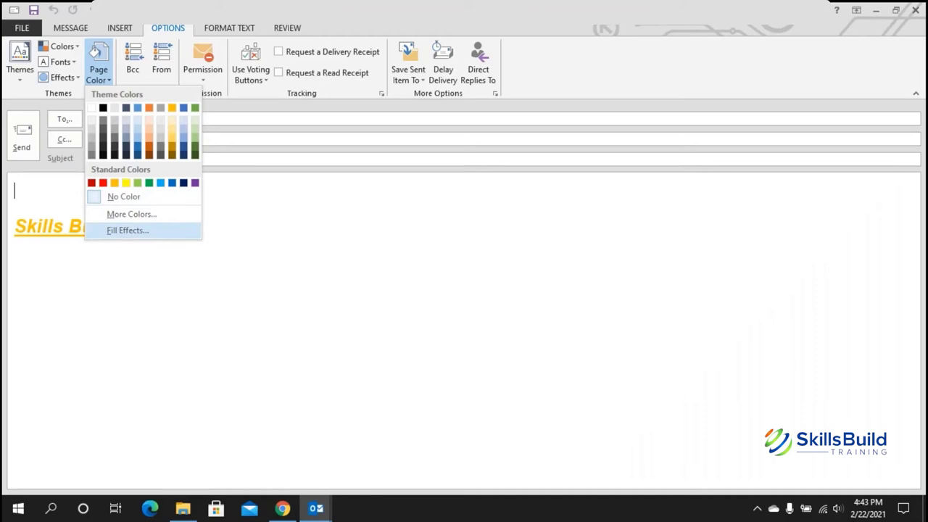
{"action": "left_click", "coordinate": [127, 230]}
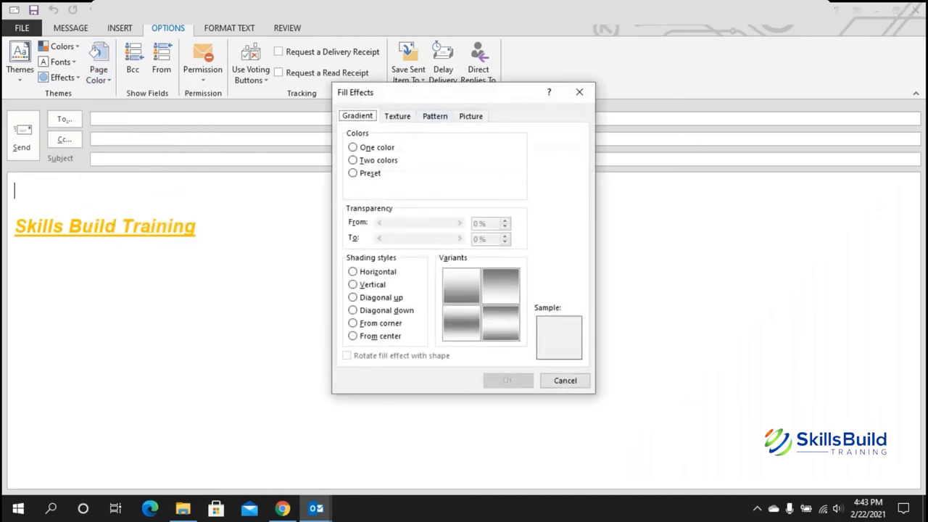
{"action": "left_click", "coordinate": [471, 116]}
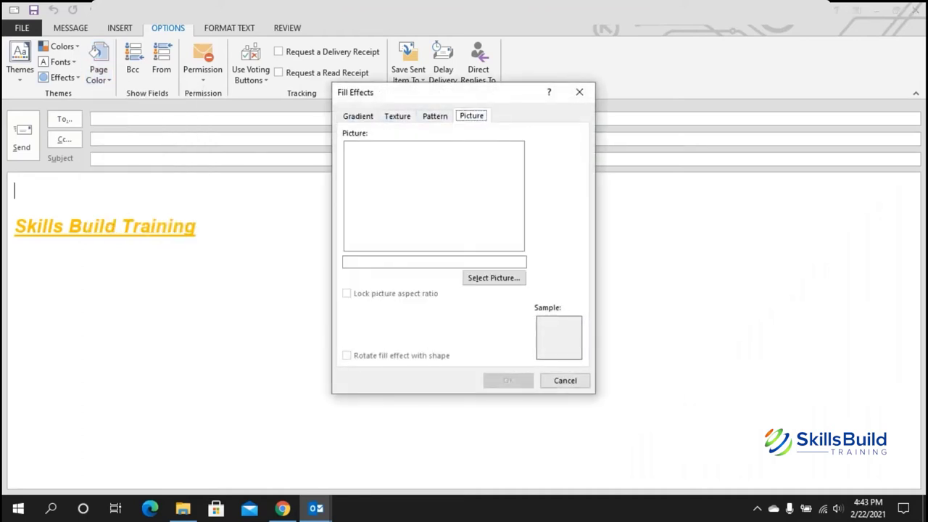
{"action": "left_click", "coordinate": [494, 278]}
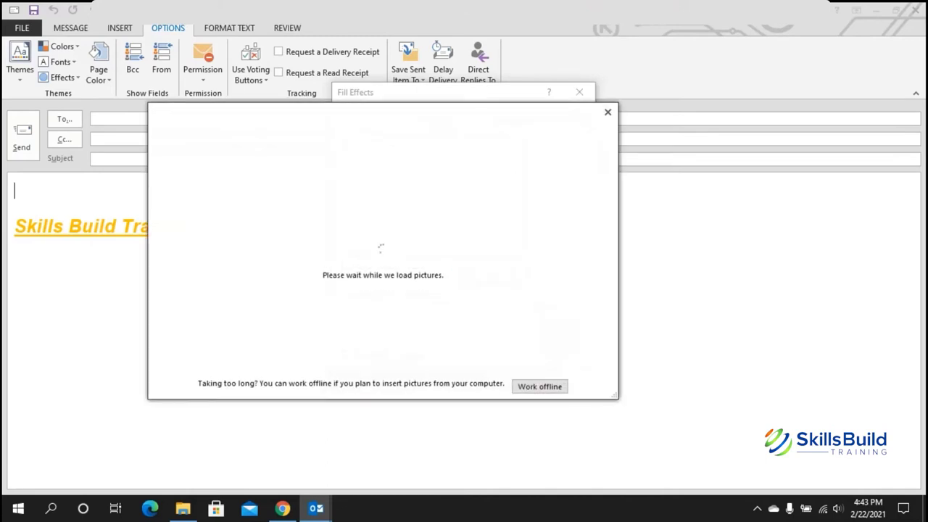
{"action": "left_click", "coordinate": [442, 181]}
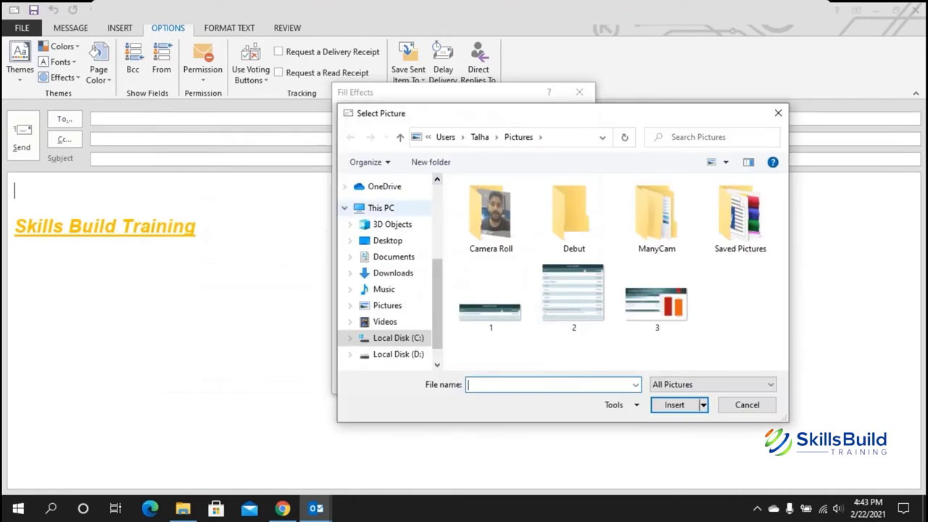
{"action": "left_click", "coordinate": [387, 240]}
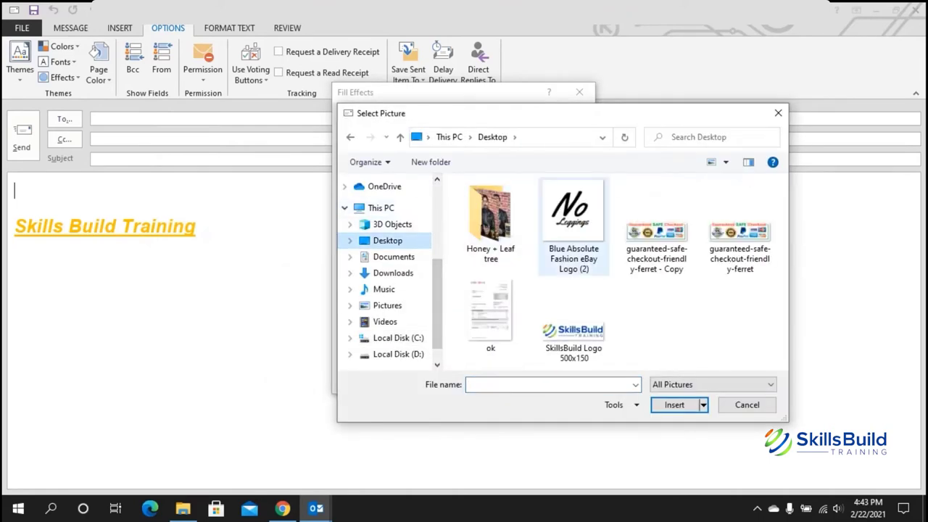
{"action": "double_click", "coordinate": [573, 337]}
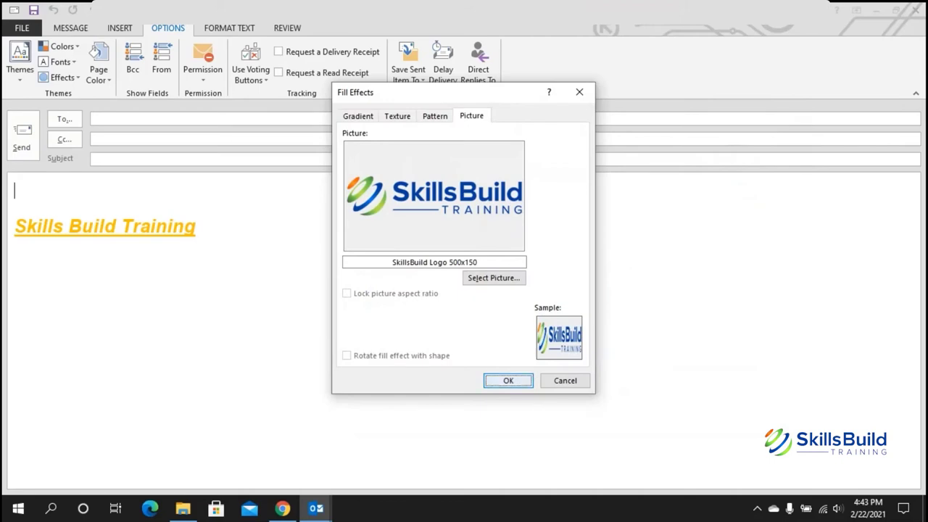
{"action": "key", "text": "Return"}
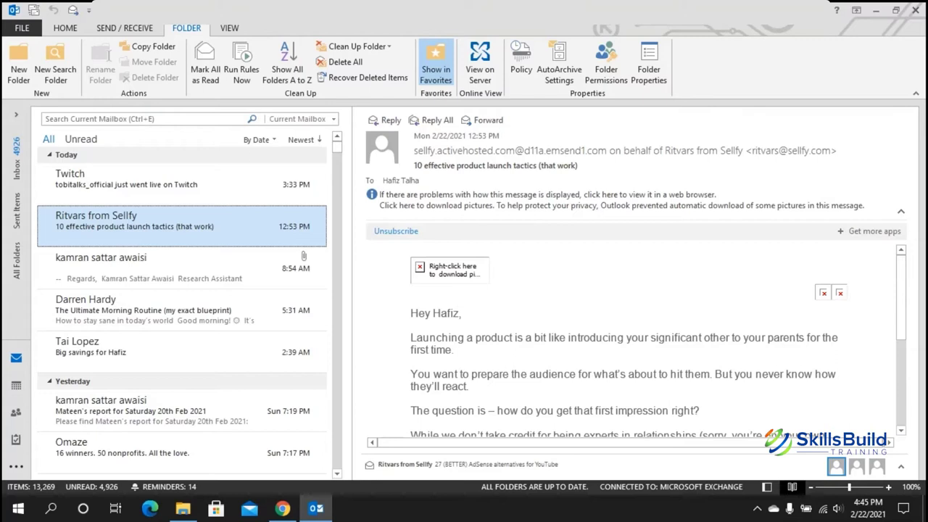
Step: Display the keyboard access hints for the Home ribbon commands in the mail view and dismiss them
{"action": "key", "text": "alt"}
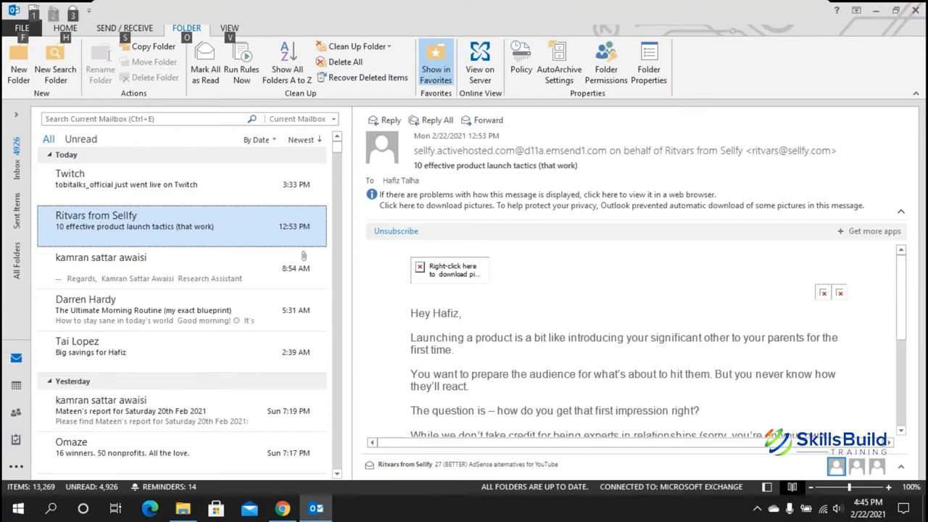
{"action": "key", "text": "h"}
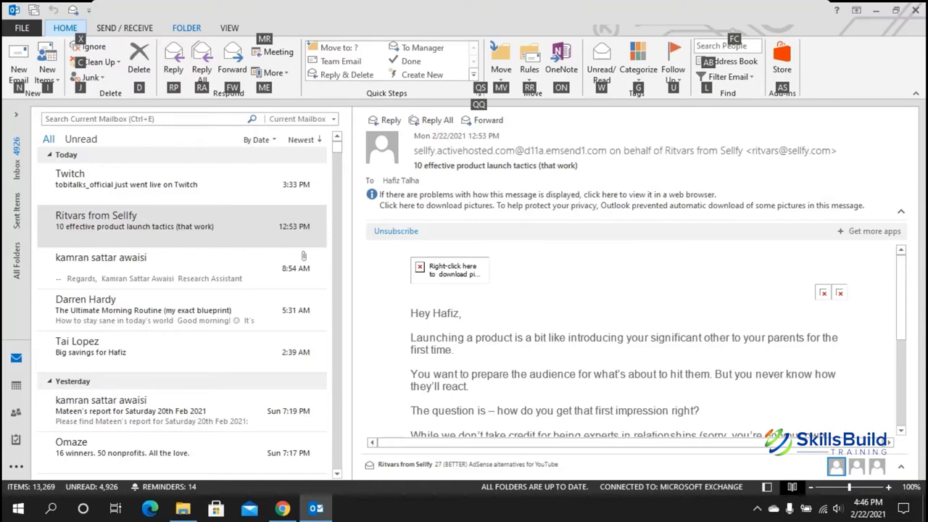
{"action": "key", "text": "Escape"}
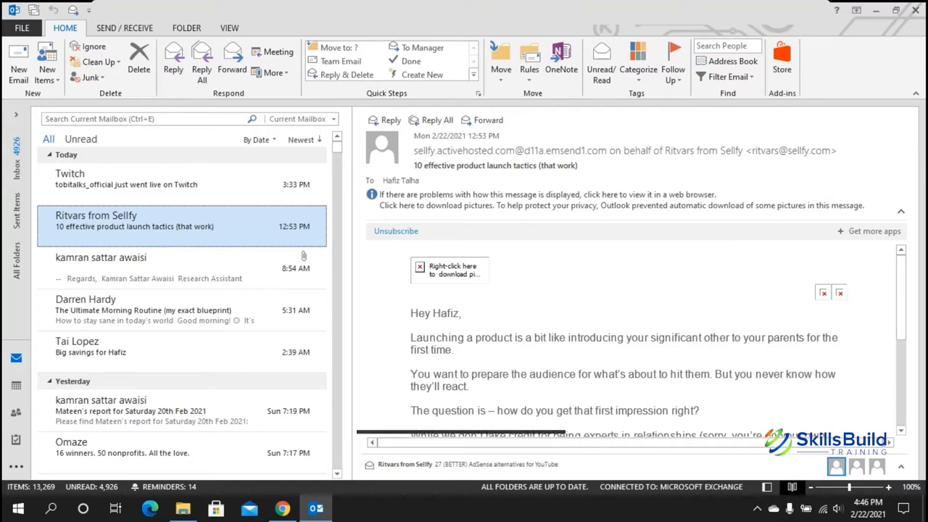
{"action": "key", "text": "ctrl+shift+a"}
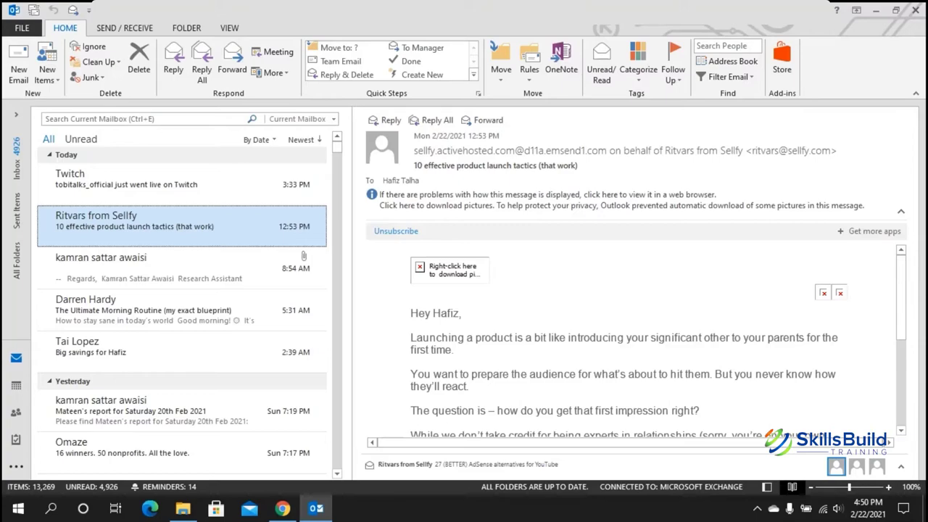
Step: Examine the folder list in the Go to Folder dialog from the inbox and close it without choosing a folder
{"action": "key", "text": "ctrl+y"}
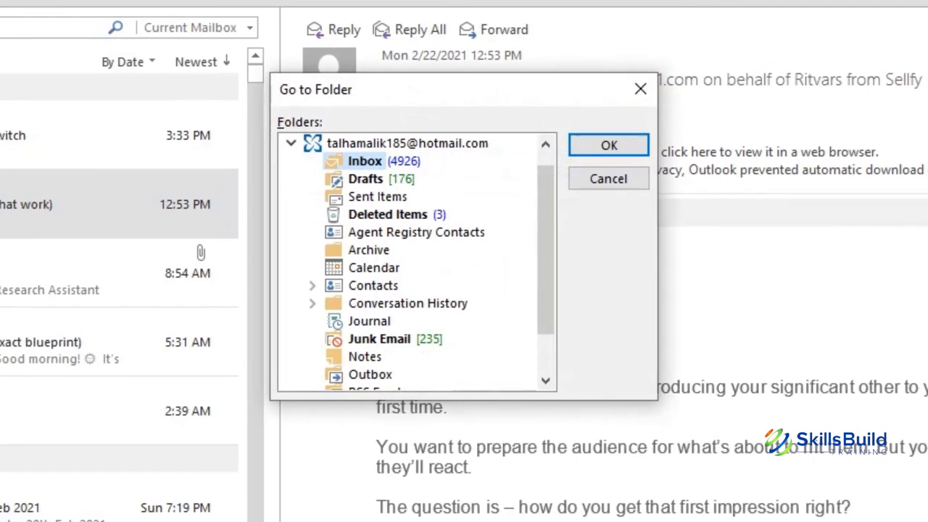
{"action": "scroll", "coordinate": [417, 261], "scroll_direction": "down", "scroll_amount": 1}
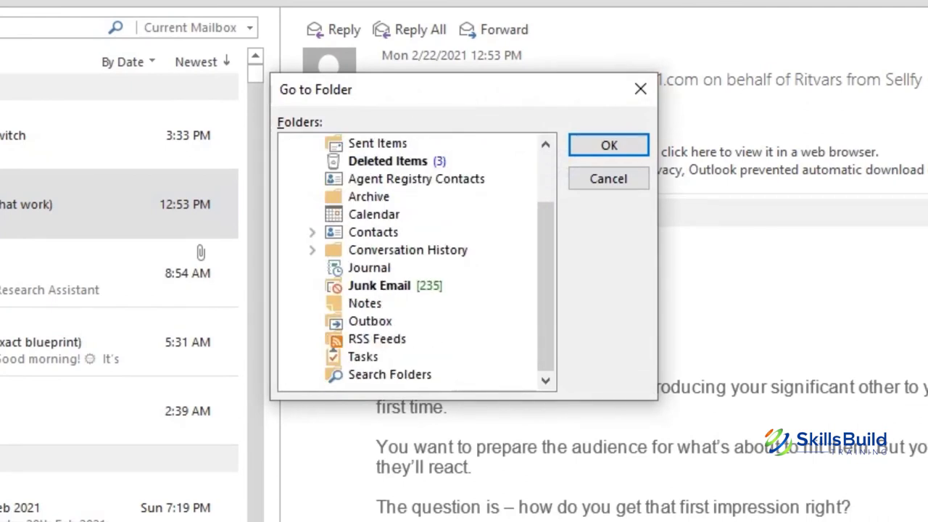
{"action": "scroll", "coordinate": [416, 261], "scroll_direction": "up", "scroll_amount": 2}
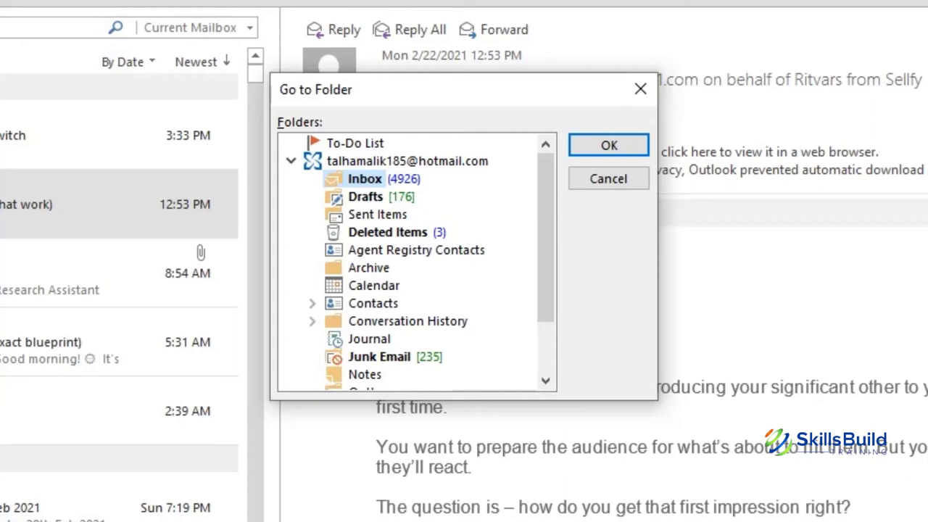
{"action": "key", "text": "Escape"}
Step: Switch to the calendar and return to the Inbox through the Go to Folder dialog
{"action": "key", "text": "ctrl+2"}
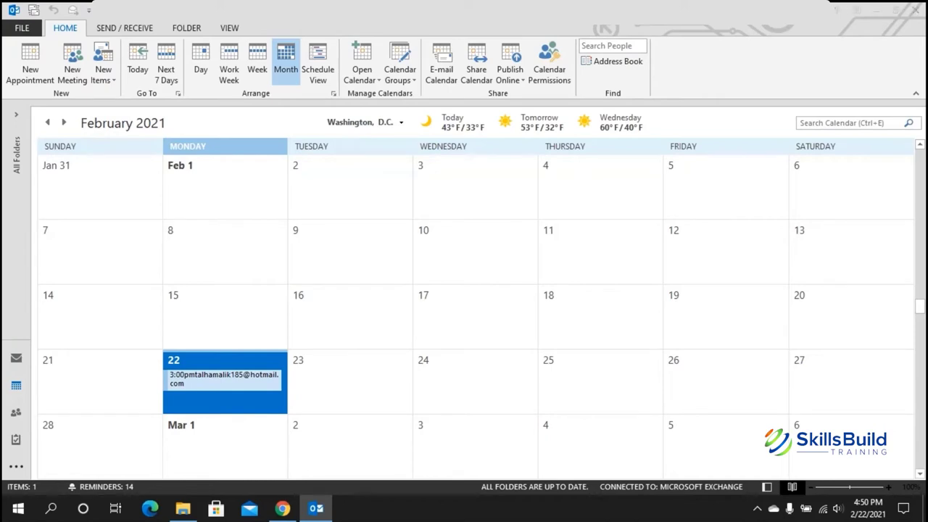
{"action": "key", "text": "ctrl+y"}
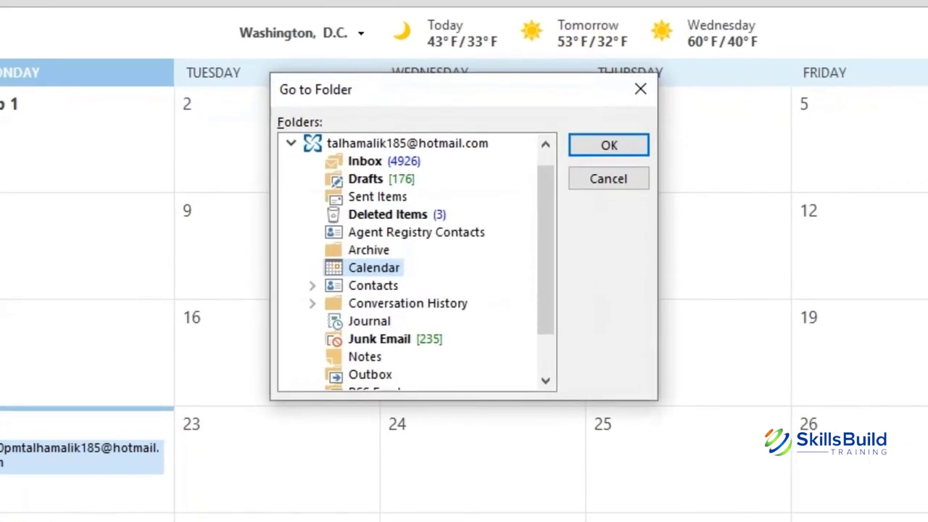
{"action": "left_click", "coordinate": [364, 161]}
{"action": "key", "text": "Return"}
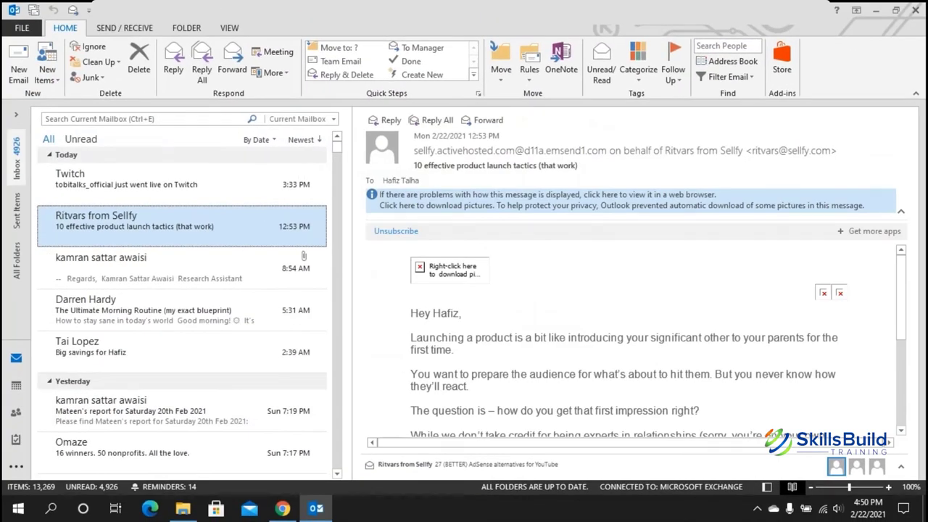
{"action": "key", "text": "ctrl+y"}
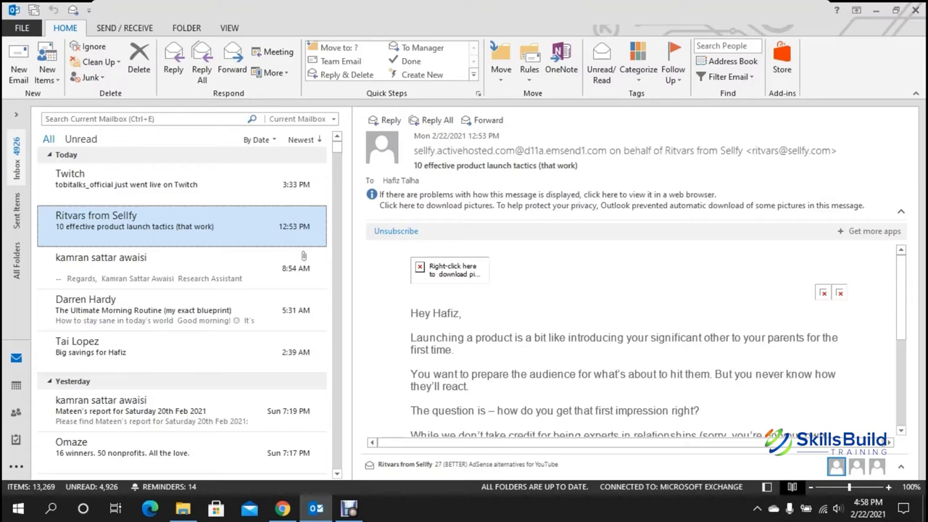
Step: Save the selected email "10 effective product launch tactics (that work)" to Documents in Outlook Message Format - Unicode
{"action": "key", "text": "F12"}
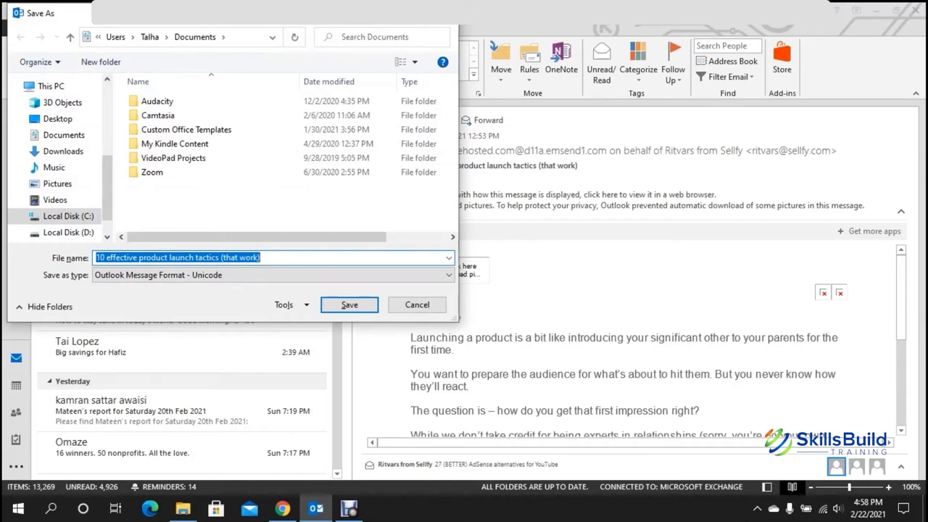
{"action": "left_click", "coordinate": [350, 304]}
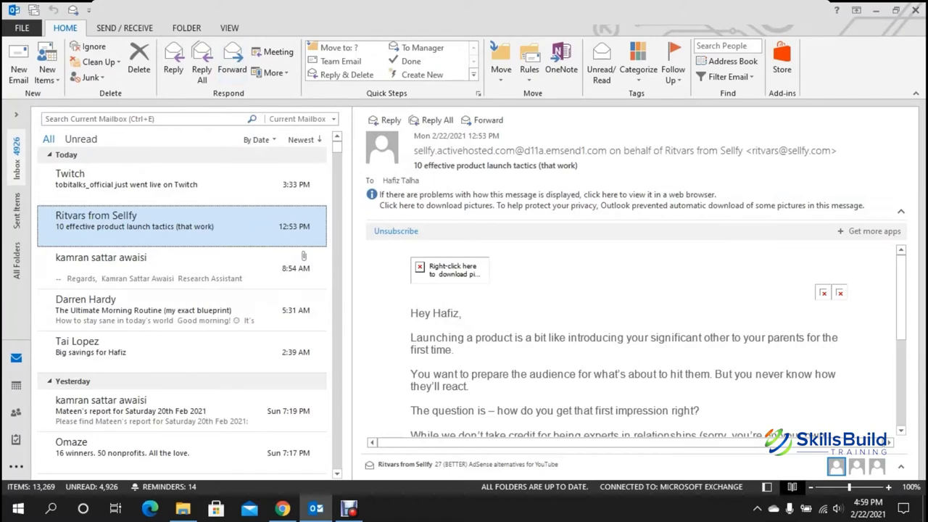
Step: Try to open the saved message file from within the Save As dialog
{"action": "key", "text": "F12"}
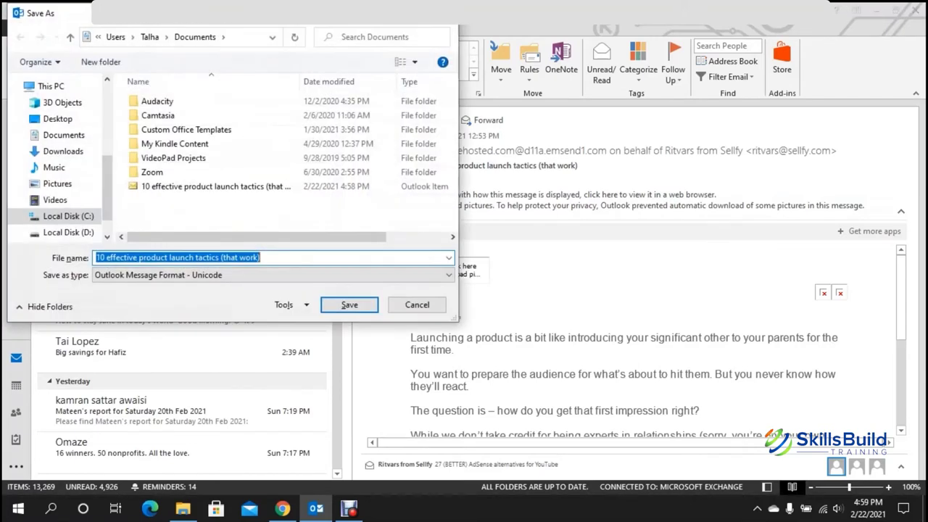
{"action": "right_click", "coordinate": [260, 186]}
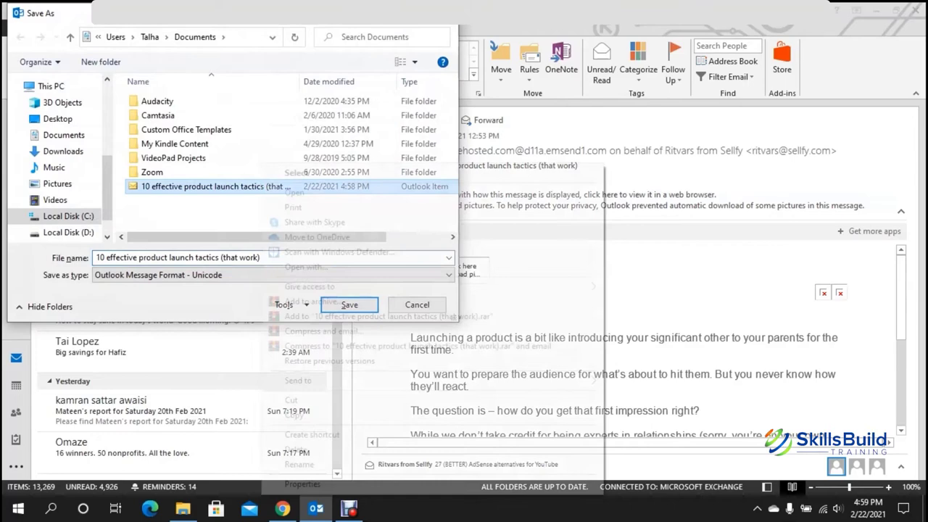
{"action": "left_click", "coordinate": [294, 192]}
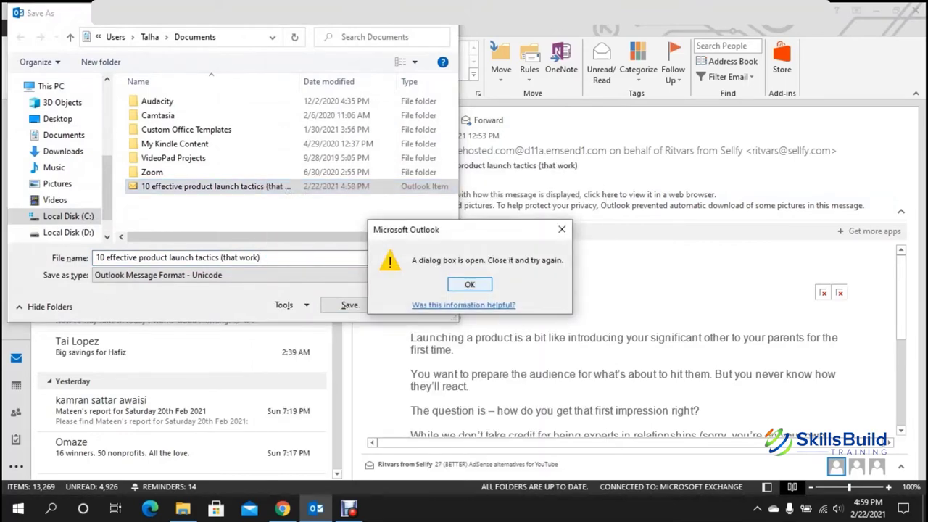
{"action": "key", "text": "Return"}
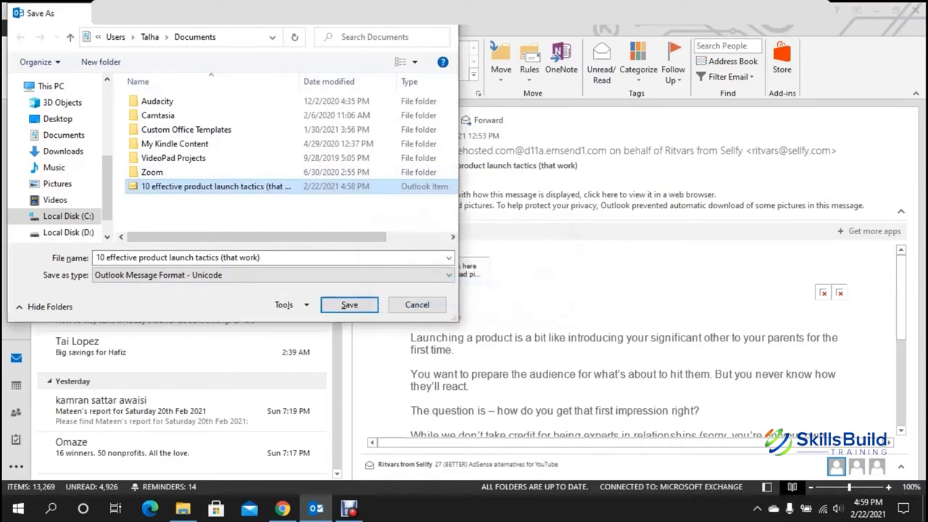
{"action": "left_click", "coordinate": [416, 305]}
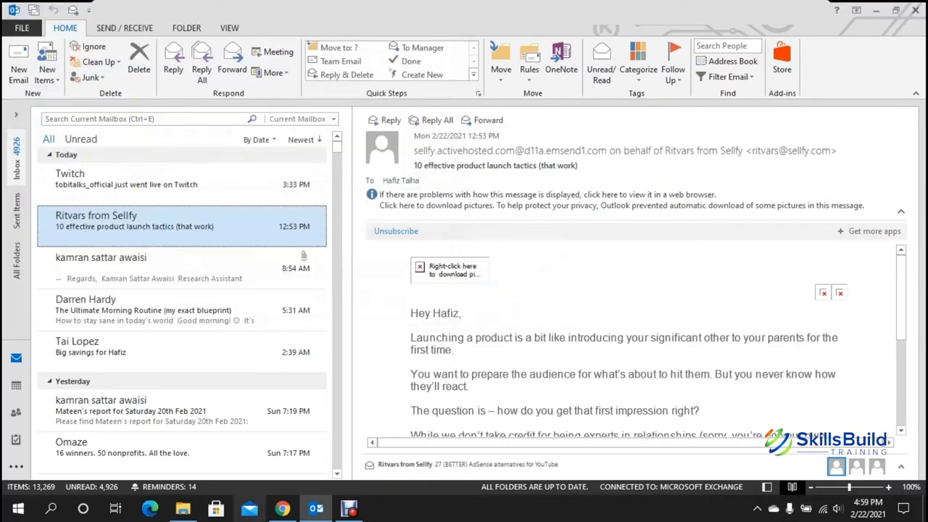
Step: Switch to File Explorer, open the saved "10 effective product launch tactics (that work)" message from Documents, and view its contents
{"action": "left_click", "coordinate": [183, 510]}
{"action": "left_click", "coordinate": [116, 155]}
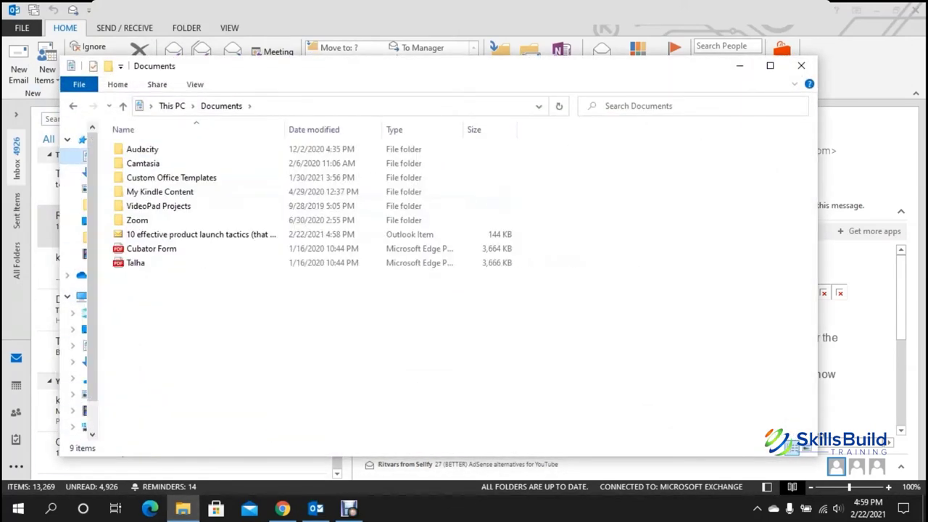
{"action": "left_click", "coordinate": [181, 234]}
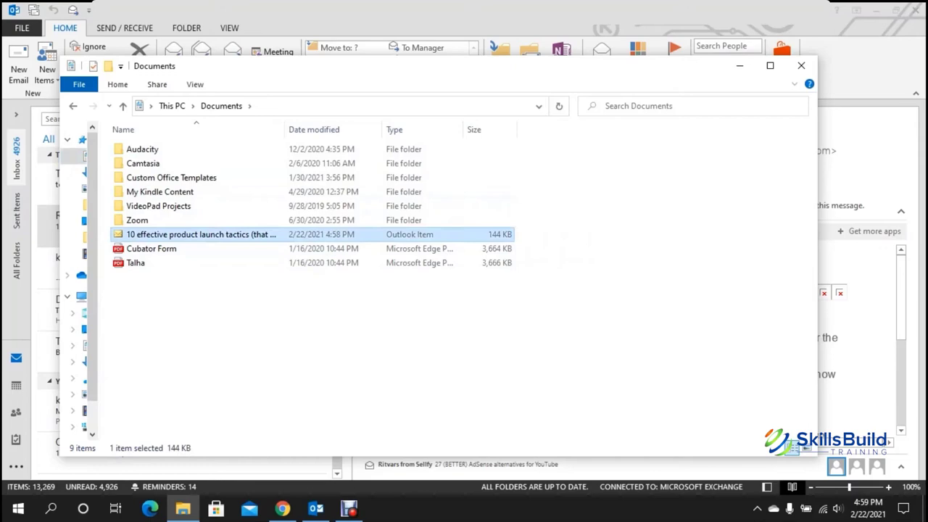
{"action": "key", "text": "Return"}
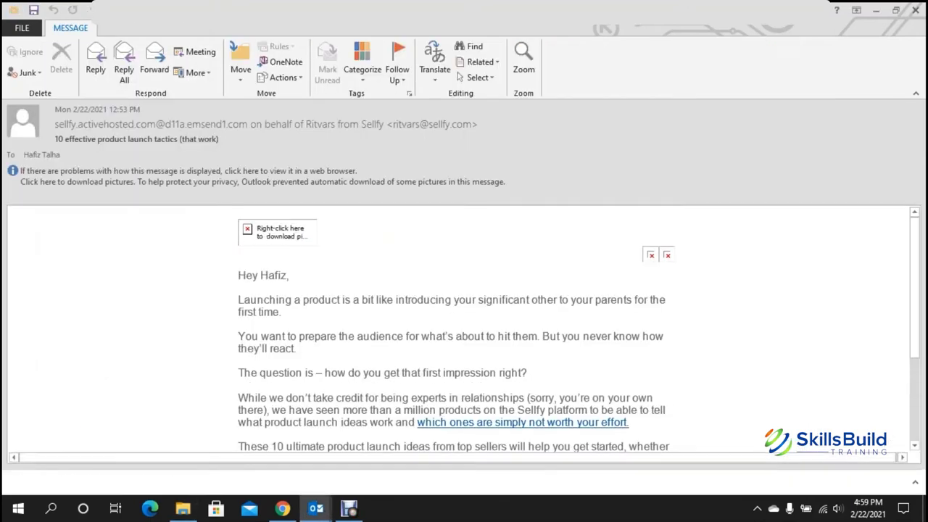
{"action": "scroll", "coordinate": [464, 326], "scroll_direction": "down", "scroll_amount": 3}
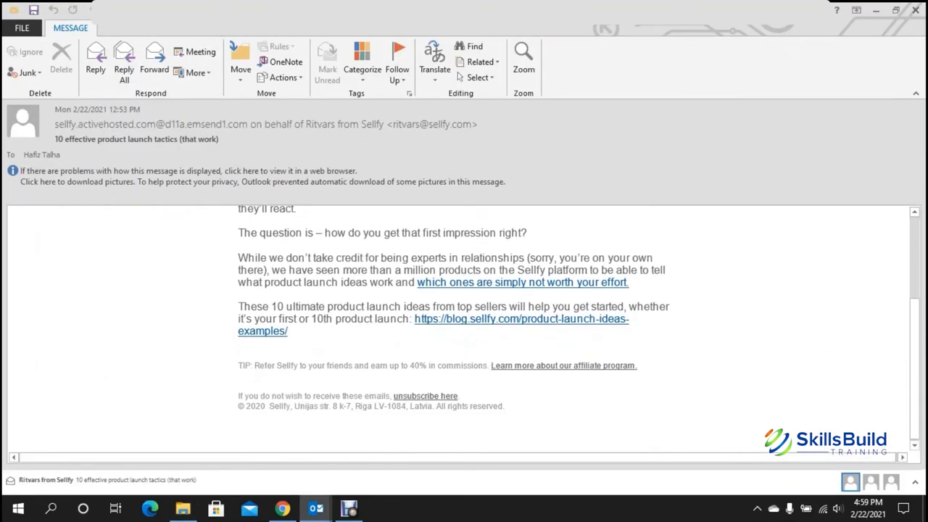
{"action": "scroll", "coordinate": [464, 326], "scroll_direction": "up", "scroll_amount": 1}
{"action": "scroll", "coordinate": [464, 326], "scroll_direction": "up", "scroll_amount": 2}
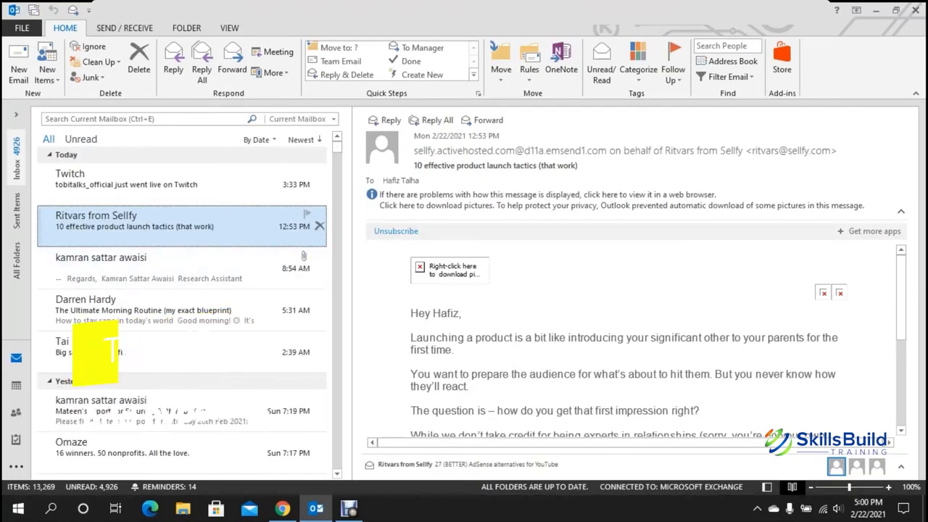
Step: Create a new email and enter "This is text" above the signature in the body
{"action": "key", "text": "ctrl+n"}
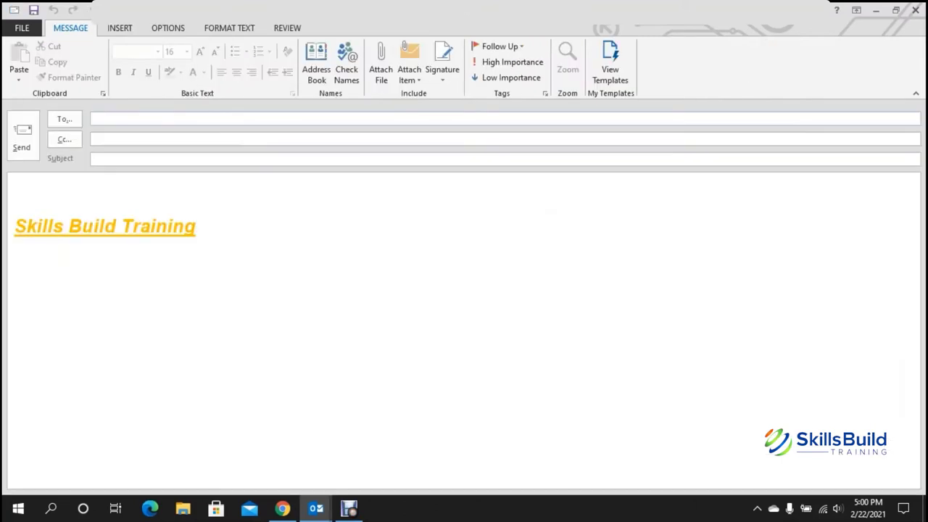
{"action": "type", "text": "this is text"}
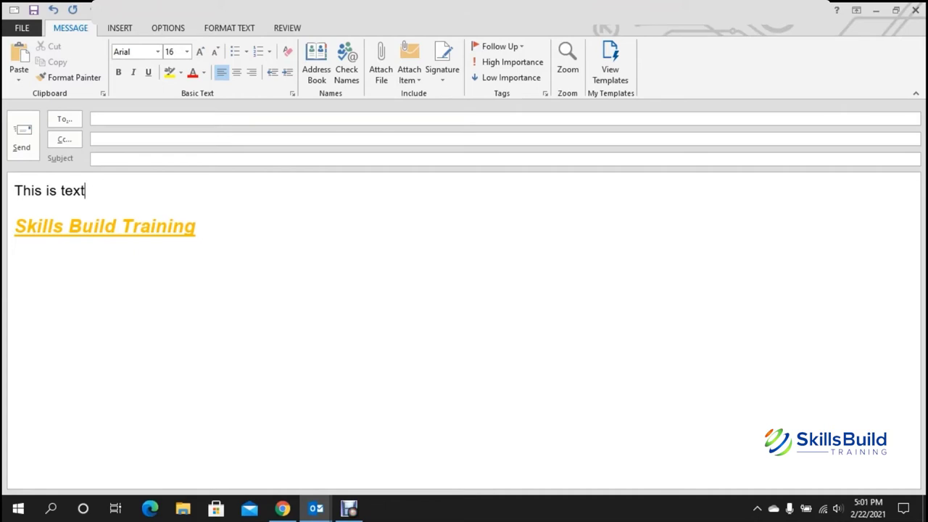
Step: Hyperlink the words "is text" in the body to the file "10 effective product launch tactics (that work)" in Documents
{"action": "key", "text": "shift+Left"}
{"action": "key", "text": "shift+Left"}
{"action": "key", "text": "shift+Left"}
{"action": "key", "text": "shift+Left"}
{"action": "key", "text": "shift+Left"}
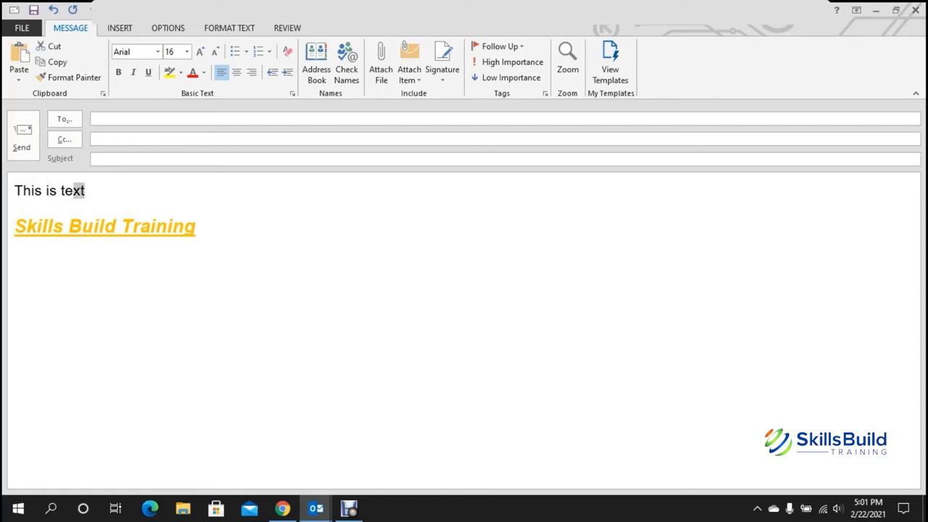
{"action": "key", "text": "shift+Left"}
{"action": "key", "text": "shift+Left"}
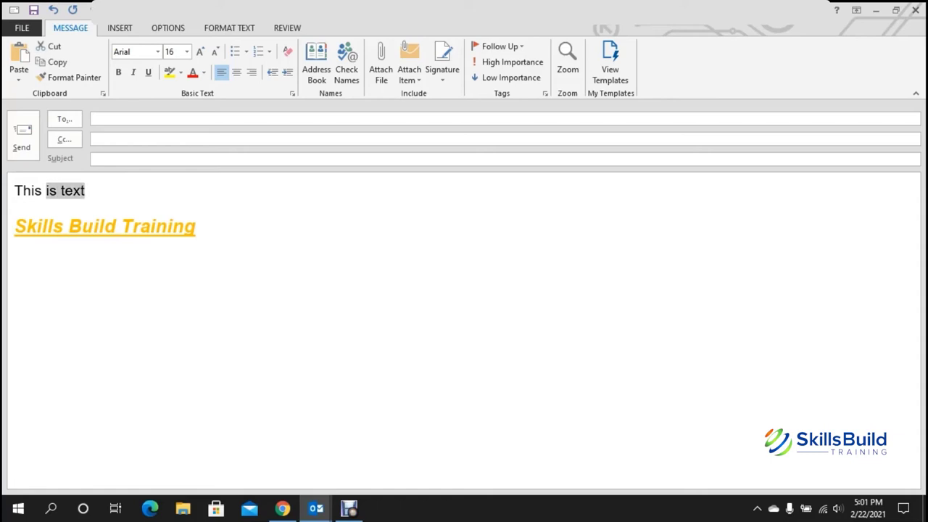
{"action": "key", "text": "ctrl+k"}
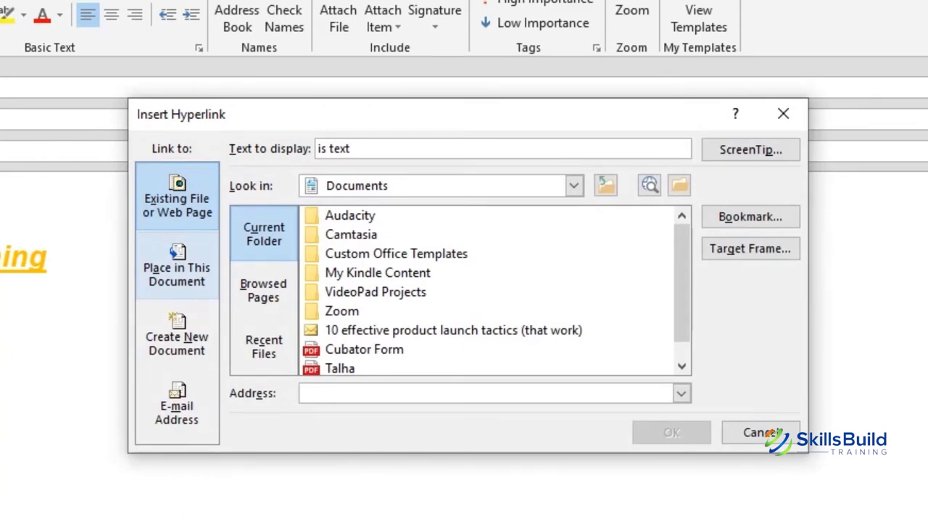
{"action": "scroll", "coordinate": [492, 290], "scroll_direction": "down", "scroll_amount": 1}
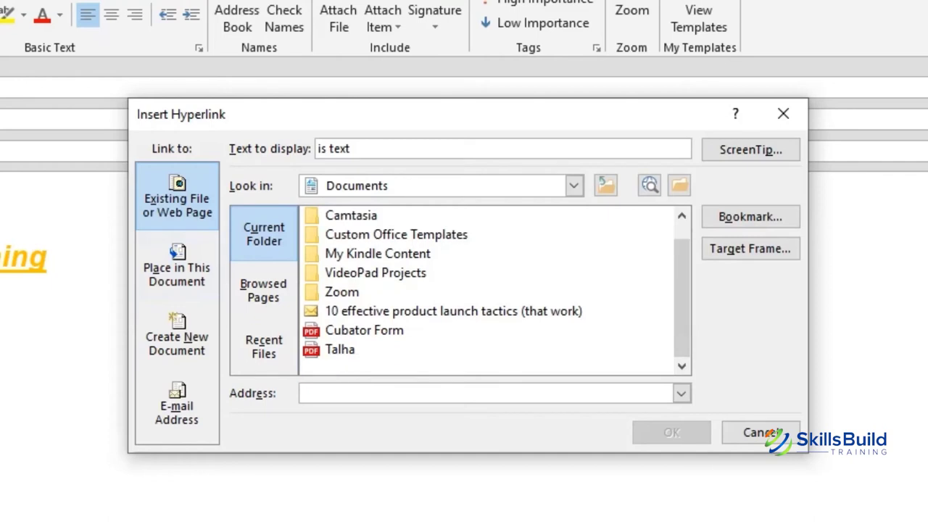
{"action": "left_click", "coordinate": [453, 311]}
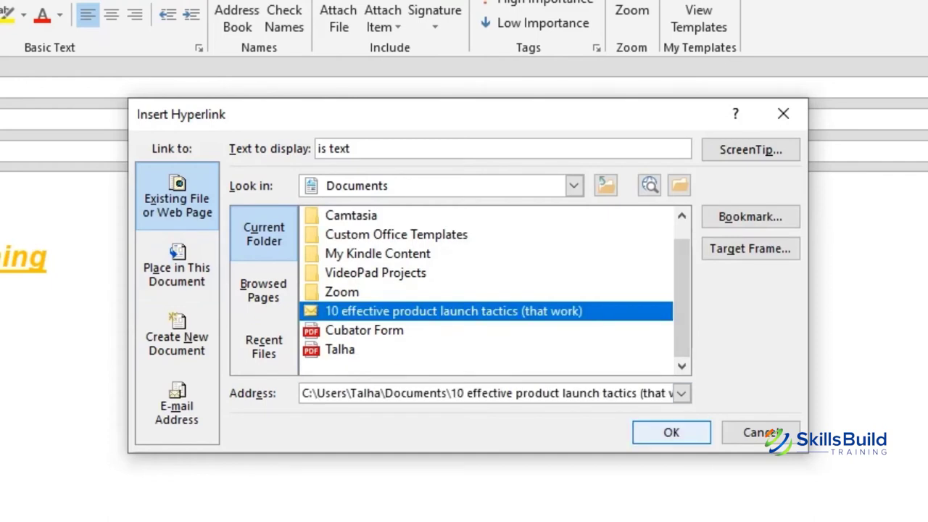
{"action": "left_click", "coordinate": [671, 432]}
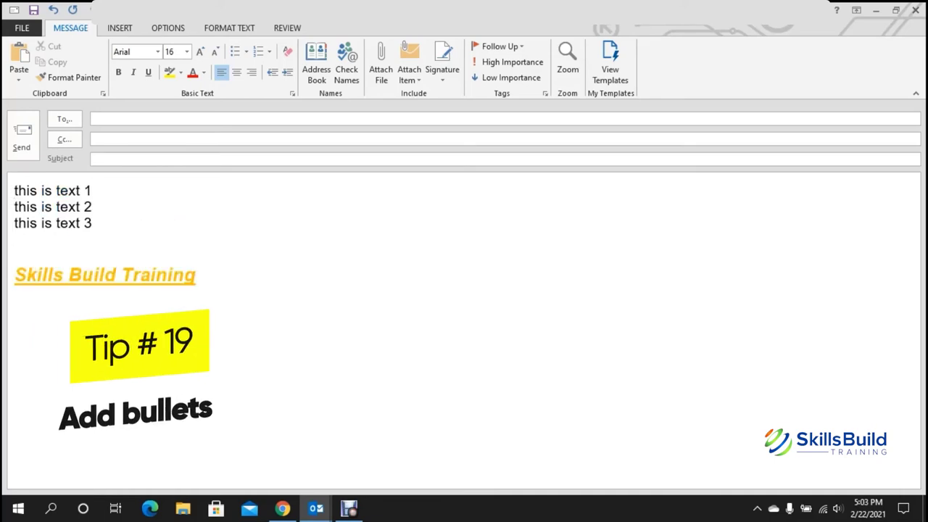
Step: Turn the three lines "this is text 1" to "this is text 3" into a bulleted list
{"action": "key", "text": "shift+End"}
{"action": "key", "text": "shift+Down"}
{"action": "key", "text": "shift+Down"}
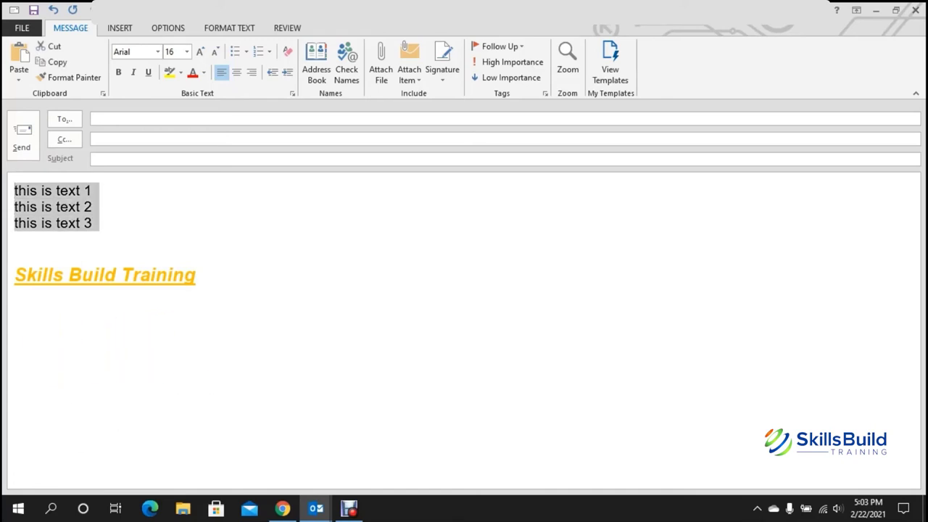
{"action": "key", "text": "ctrl+shift+l"}
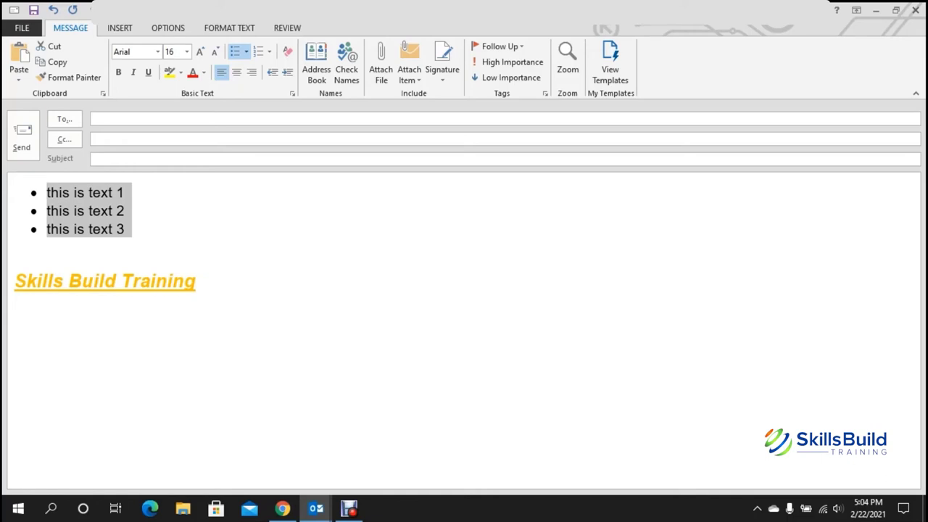
Step: Align the bulleted list right, left and center in turn
{"action": "key", "text": "ctrl+r"}
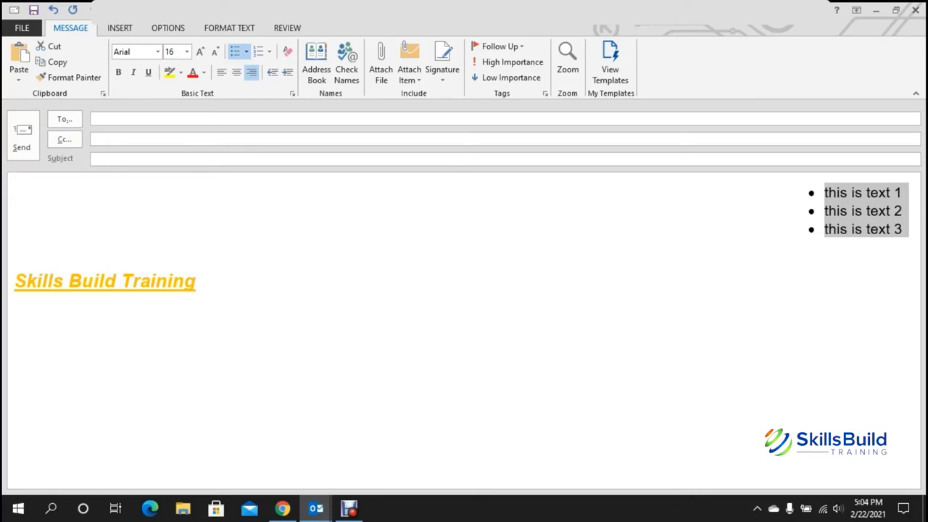
{"action": "key", "text": "ctrl+l"}
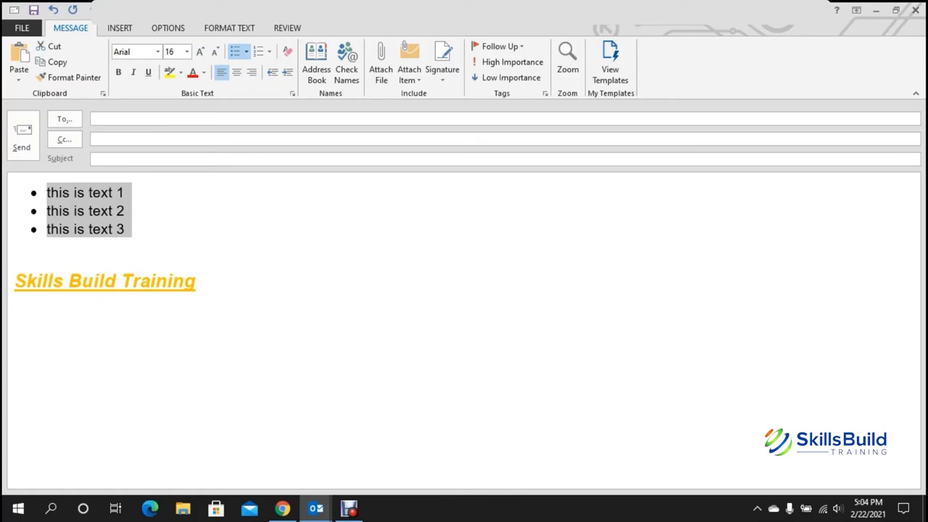
{"action": "key", "text": "ctrl+e"}
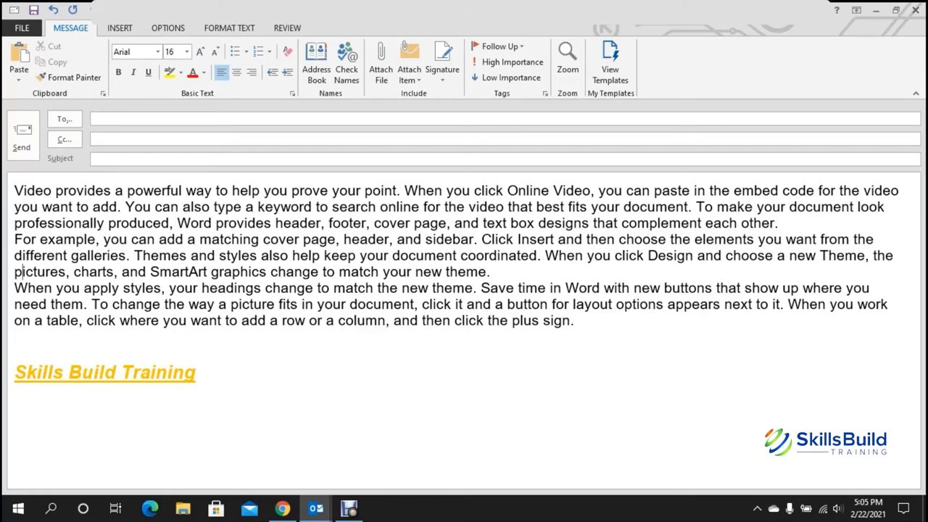
Step: Increase the indent of the first paragraph, "Video provides a powerful way...", repeatedly until it starts past the middle of the message body
{"action": "left_click", "coordinate": [218, 206]}
{"action": "key", "text": "ctrl+t"}
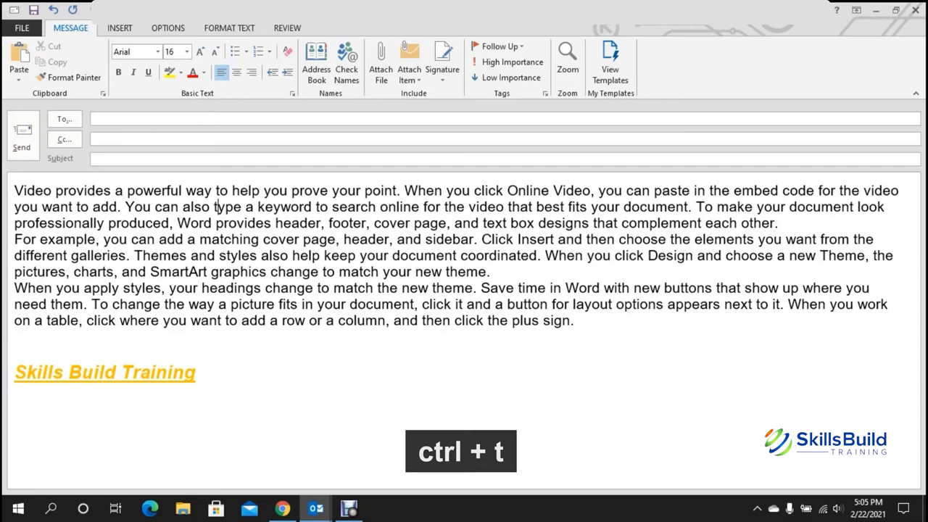
{"action": "key", "text": "ctrl+t"}
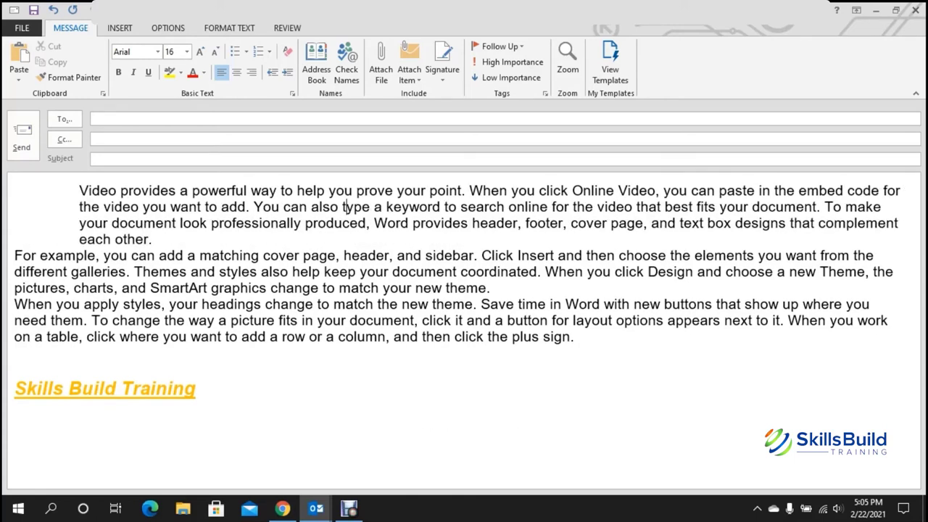
{"action": "key", "text": "ctrl+t"}
{"action": "key", "text": "ctrl+t"}
{"action": "key", "text": "ctrl+t"}
{"action": "key", "text": "ctrl+t"}
{"action": "key", "text": "ctrl+t"}
{"action": "key", "text": "ctrl+t"}
{"action": "key", "text": "ctrl+t"}
{"action": "key", "text": "ctrl+t"}
{"action": "key", "text": "ctrl+t"}
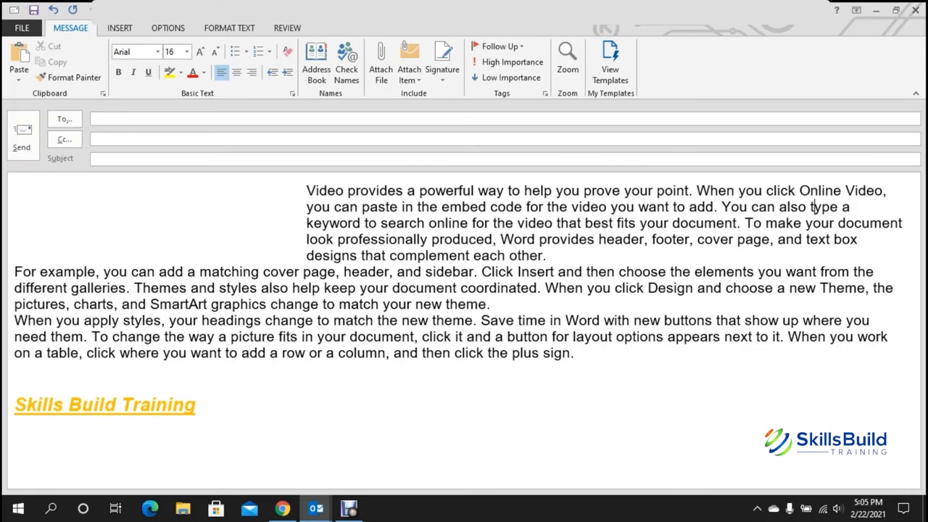
{"action": "key", "text": "ctrl+t"}
{"action": "key", "text": "ctrl+t"}
{"action": "key", "text": "ctrl+t"}
{"action": "key", "text": "ctrl+t"}
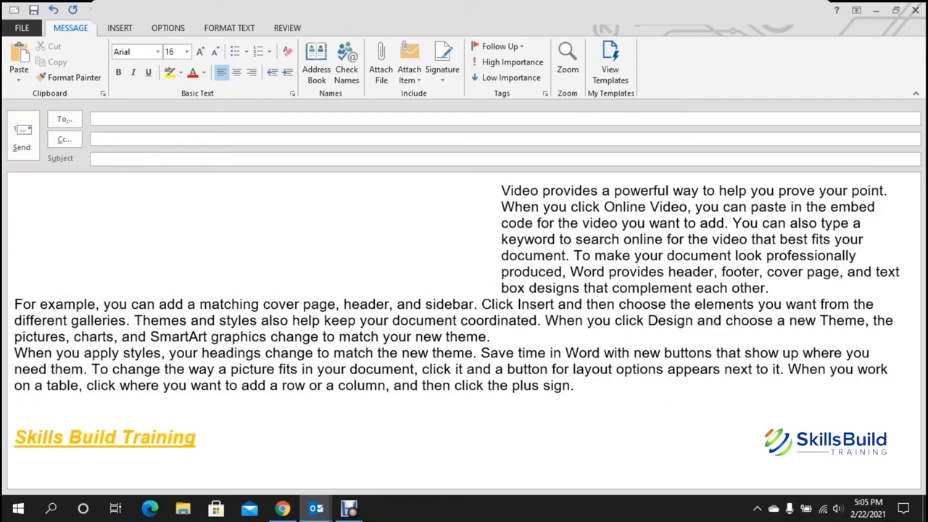
Step: Reduce the first paragraph's indent repeatedly to move it back toward the left margin
{"action": "key", "text": "ctrl+shift+t"}
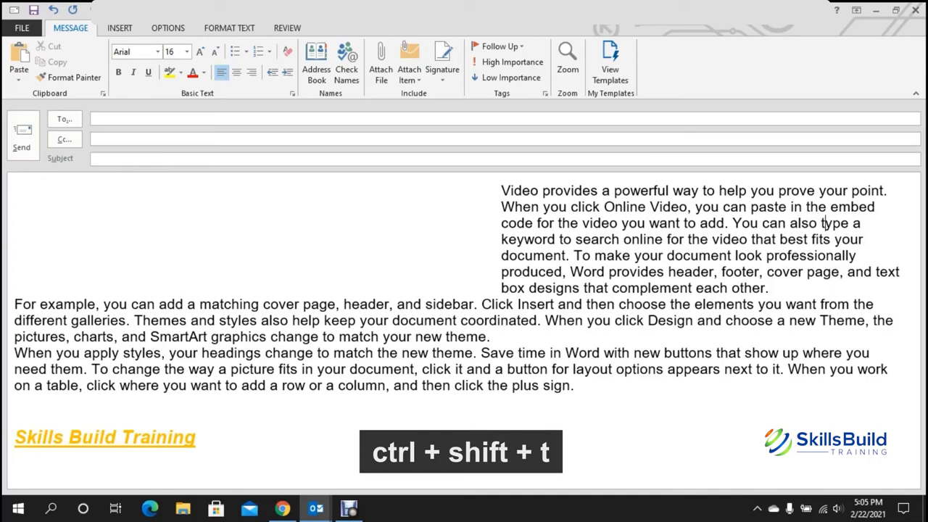
{"action": "key", "text": "ctrl+shift+t"}
{"action": "key", "text": "ctrl+shift+t"}
{"action": "key", "text": "ctrl+shift+t"}
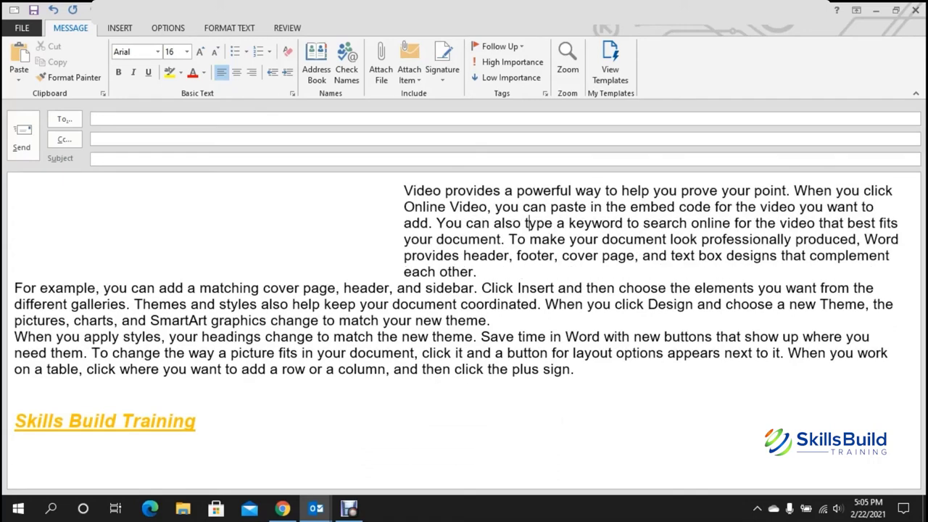
{"action": "key", "text": "ctrl+shift+t"}
{"action": "key", "text": "ctrl+shift+t"}
{"action": "key", "text": "ctrl+shift+t"}
{"action": "key", "text": "ctrl+shift+t"}
{"action": "key", "text": "ctrl+shift+t"}
{"action": "key", "text": "ctrl+shift+t"}
{"action": "key", "text": "ctrl+shift+t"}
{"action": "key", "text": "ctrl+shift+t"}
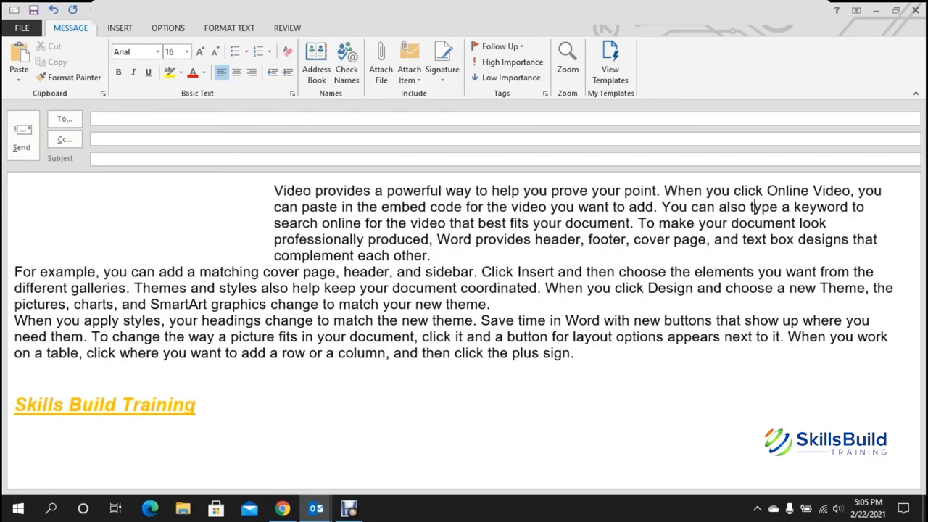
Step: Apply the Heading 2 style to the word "keyword" in the first paragraph using Apply Styles
{"action": "double_click", "coordinate": [284, 207]}
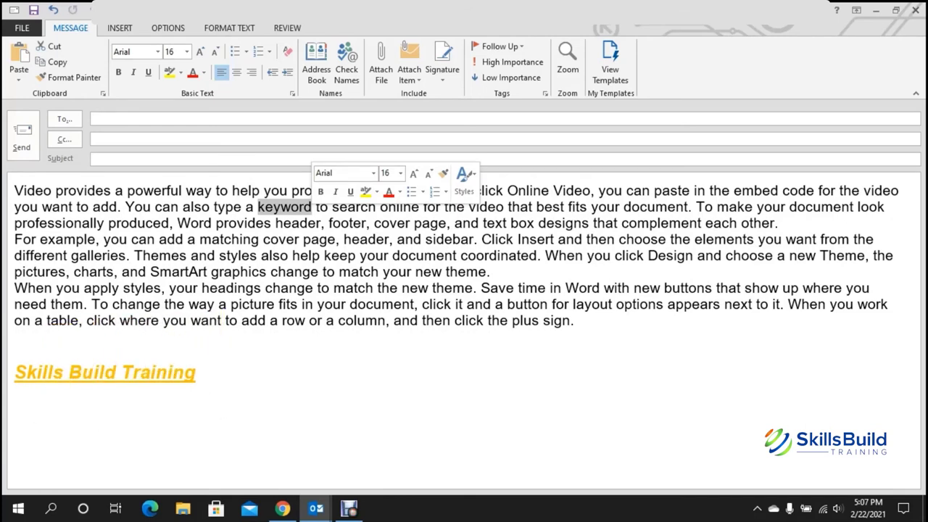
{"action": "key", "text": "ctrl+shift+s"}
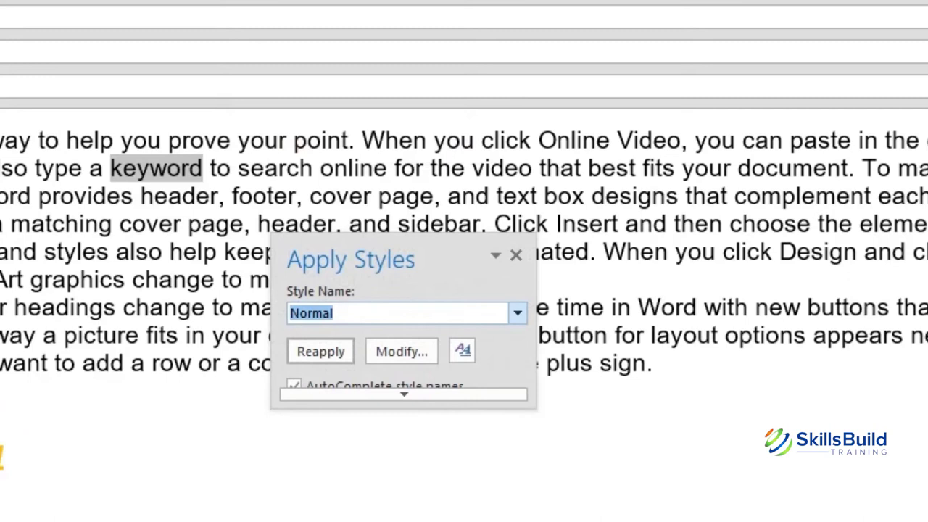
{"action": "left_click", "coordinate": [517, 313]}
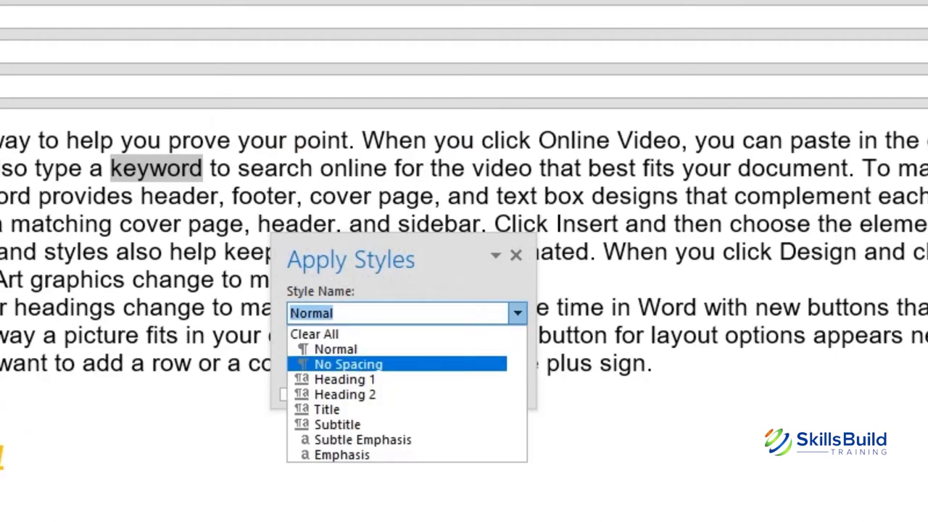
{"action": "key", "text": "Down"}
{"action": "key", "text": "Down"}
{"action": "key", "text": "Up"}
{"action": "key", "text": "Down"}
{"action": "key", "text": "Down"}
{"action": "key", "text": "Down"}
{"action": "key", "text": "Down"}
{"action": "key", "text": "Down"}
{"action": "key", "text": "Up"}
{"action": "key", "text": "Up"}
{"action": "key", "text": "Up"}
{"action": "key", "text": "Up"}
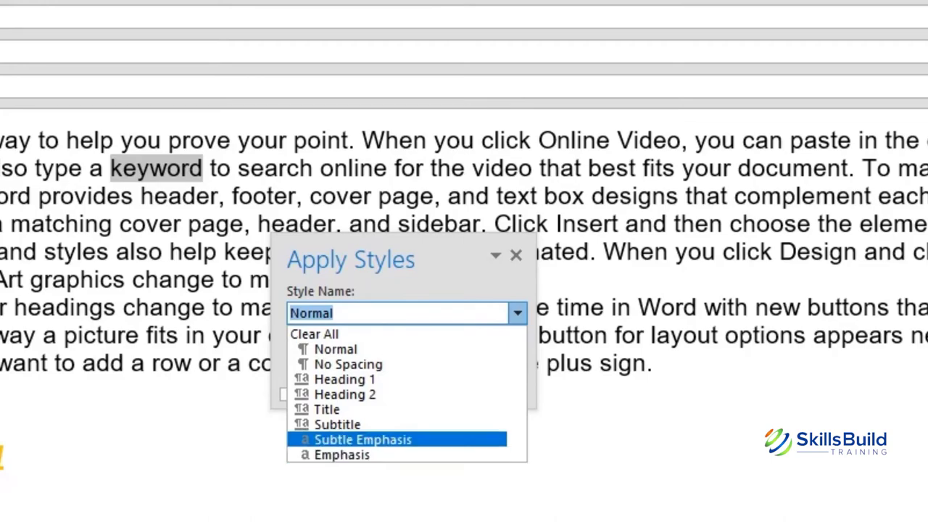
{"action": "key", "text": "Return"}
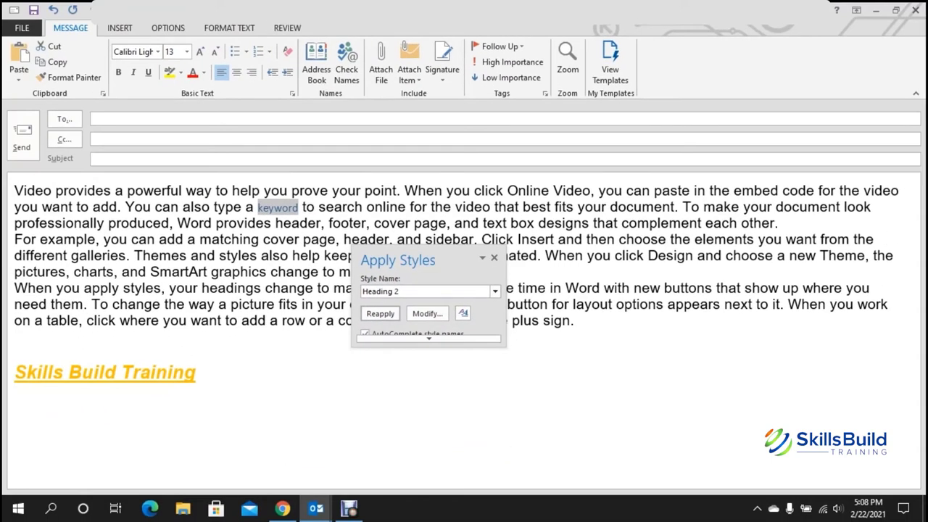
Step: Modify the Heading 2 style to use a dark green Accent 6 theme font color
{"action": "key", "text": "Tab"}
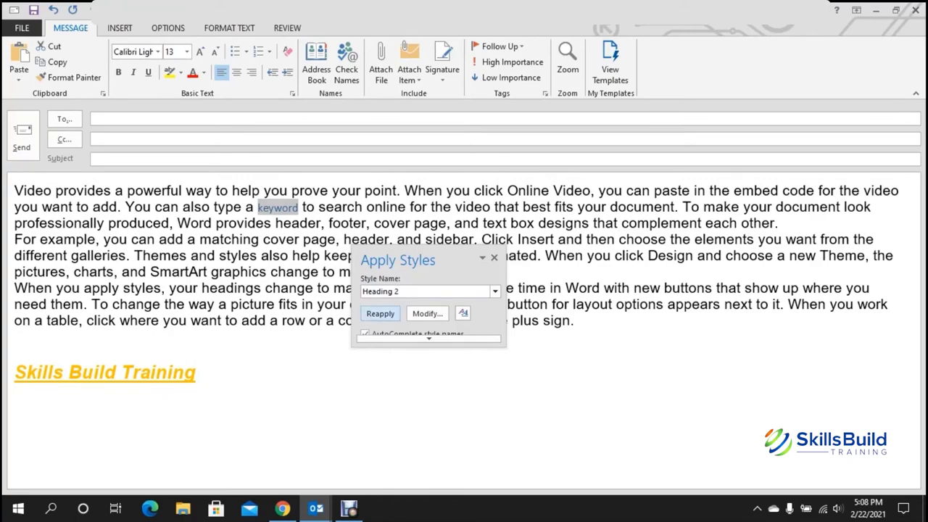
{"action": "key", "text": "Tab"}
{"action": "key", "text": "Return"}
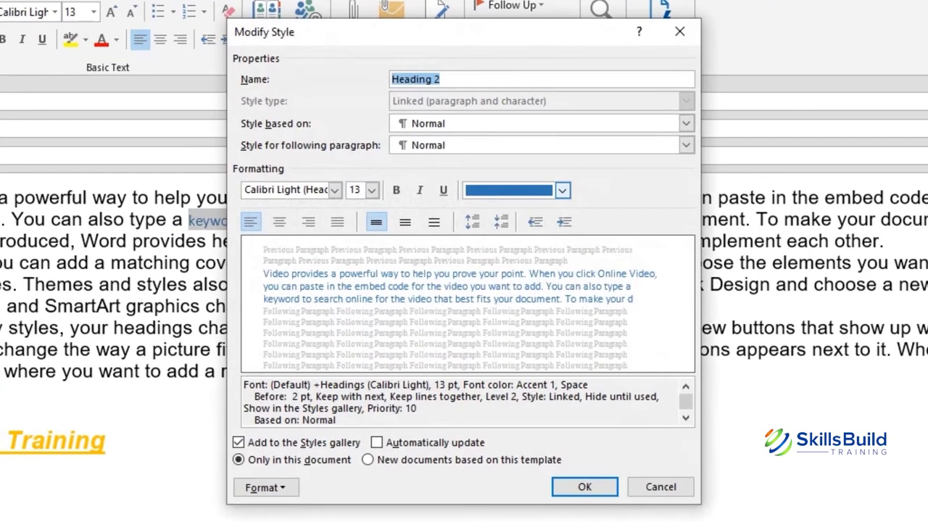
{"action": "left_click", "coordinate": [538, 185]}
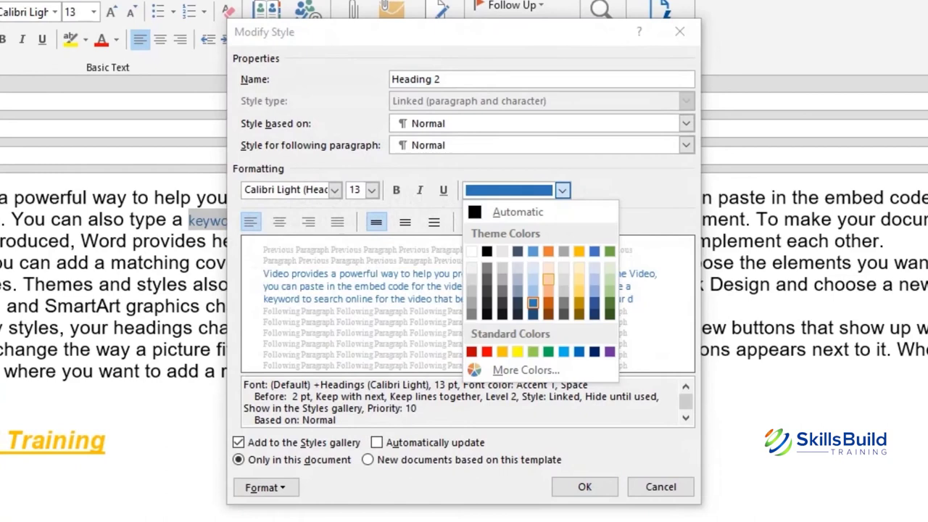
{"action": "left_click", "coordinate": [610, 303]}
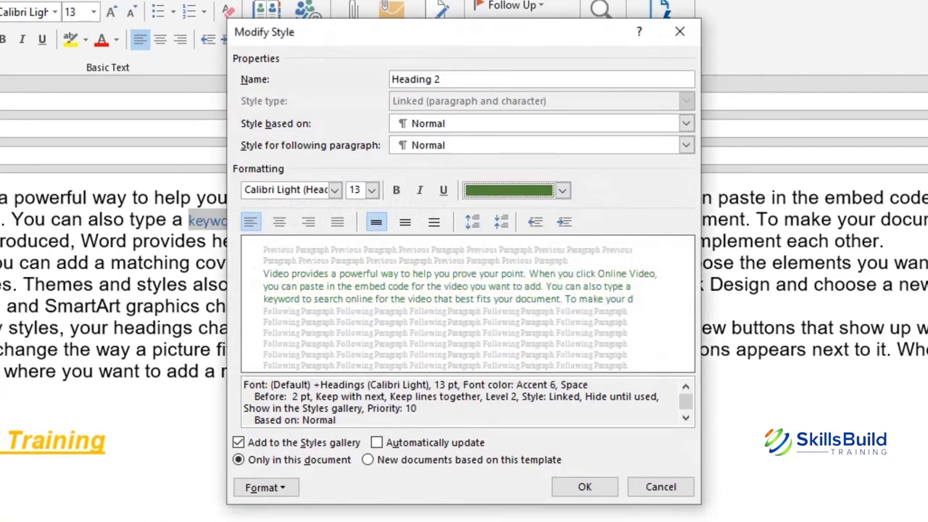
{"action": "key", "text": "Return"}
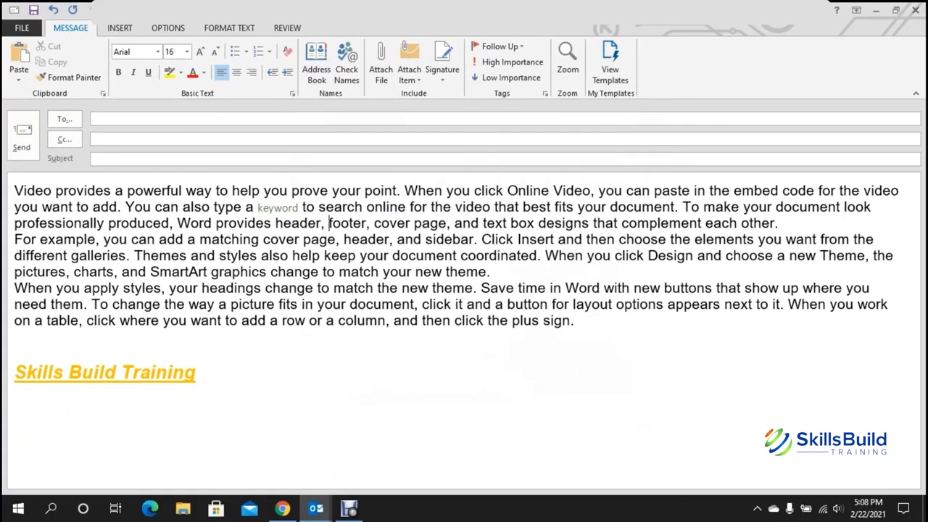
{"action": "left_click_drag", "start_coordinate": [298, 207], "coordinate": [257, 207]}
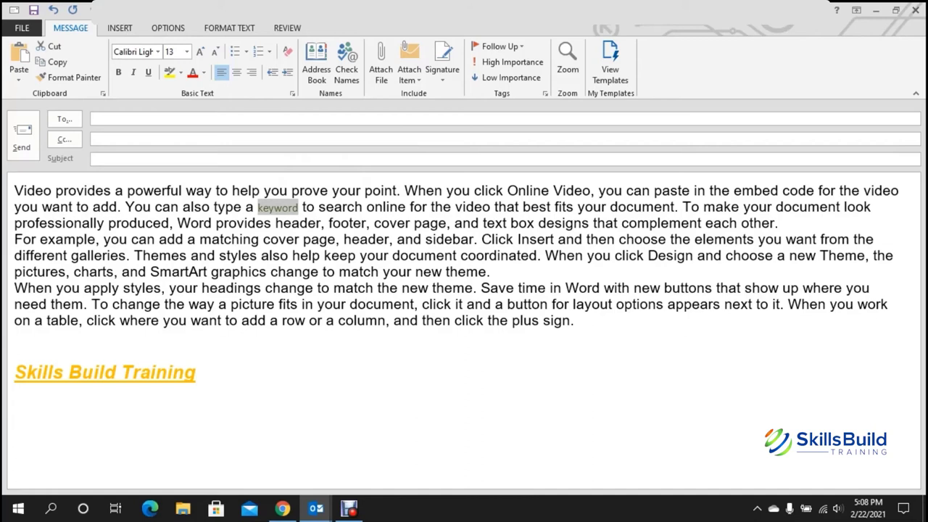
{"action": "left_click", "coordinate": [294, 239]}
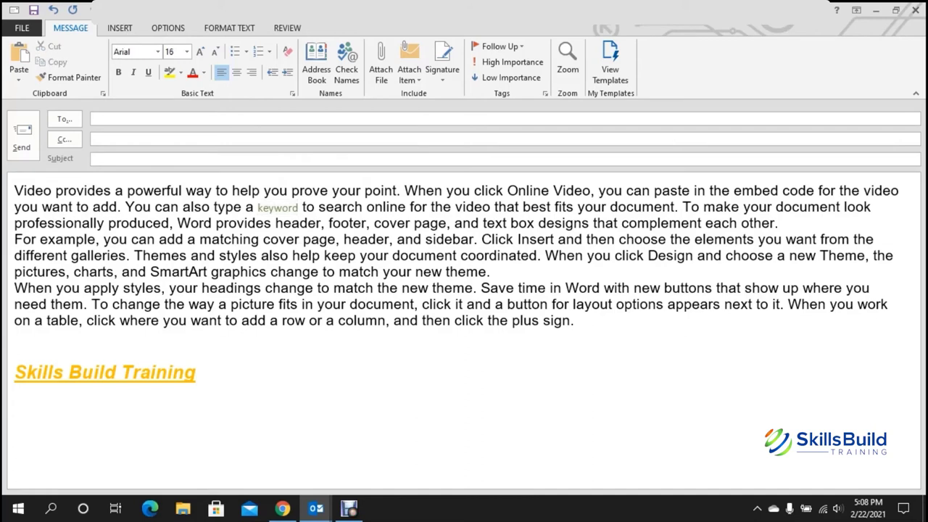
{"action": "left_click_drag", "start_coordinate": [15, 190], "coordinate": [475, 239]}
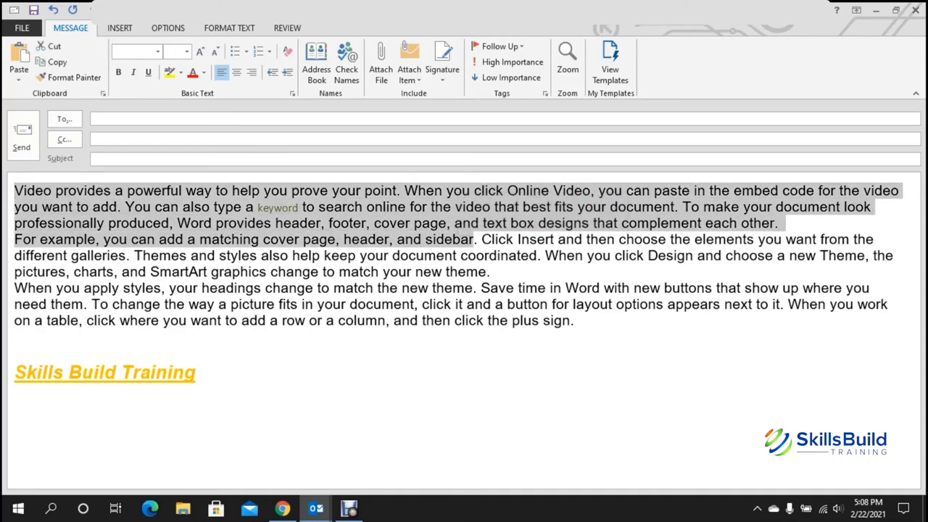
{"action": "left_click", "coordinate": [253, 255]}
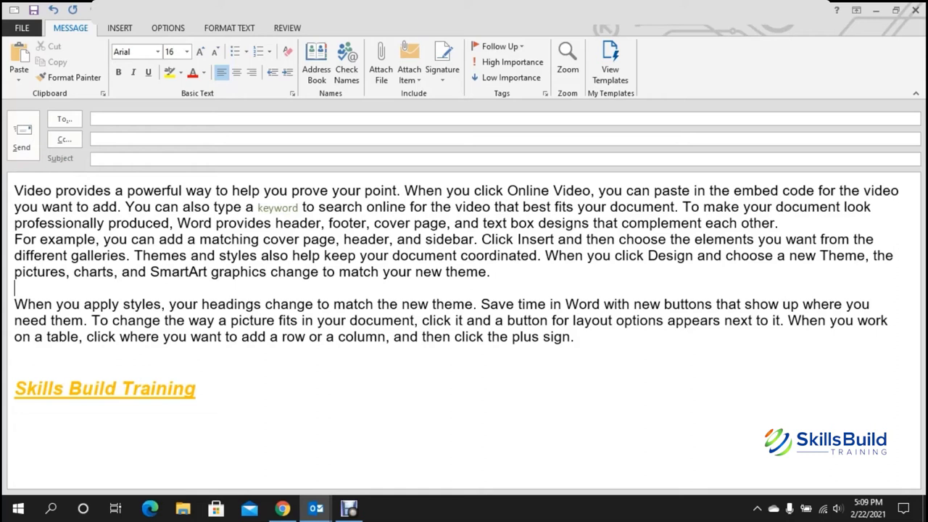
Step: Extend a selection backward across the last line of the second paragraph, "pictures, charts, and SmartArt graphics..."
{"action": "key", "text": "Left"}
{"action": "key", "text": "shift+Left"}
{"action": "key", "text": "shift+Left"}
{"action": "key", "text": "shift+Left"}
{"action": "key", "text": "shift+Left"}
{"action": "key", "text": "shift+Left"}
{"action": "key", "text": "shift+Left"}
{"action": "key", "text": "shift+Left"}
{"action": "key", "text": "shift+Left"}
{"action": "key", "text": "shift+Left"}
{"action": "key", "text": "shift+Left"}
{"action": "key", "text": "shift+Left"}
{"action": "key", "text": "shift+Left"}
{"action": "key", "text": "shift+Left"}
{"action": "key", "text": "shift+Left"}
{"action": "key", "text": "shift+Left"}
{"action": "key", "text": "shift+Left"}
{"action": "key", "text": "shift+Left"}
{"action": "key", "text": "shift+Left"}
{"action": "key", "text": "shift+Left"}
{"action": "key", "text": "shift+Left"}
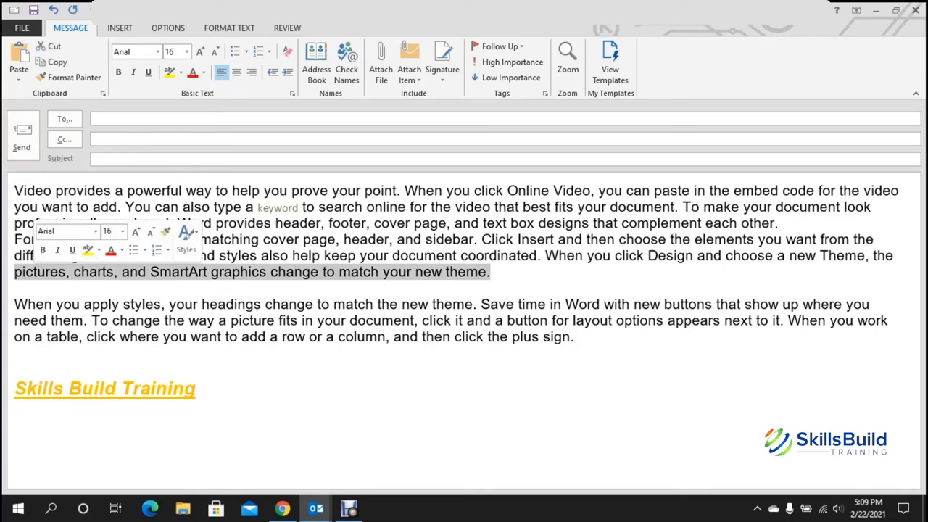
Step: Clear the partial selection in the first paragraph and select the first two paragraphs of the message body in full
{"action": "left_click_drag", "start_coordinate": [778, 223], "coordinate": [15, 207]}
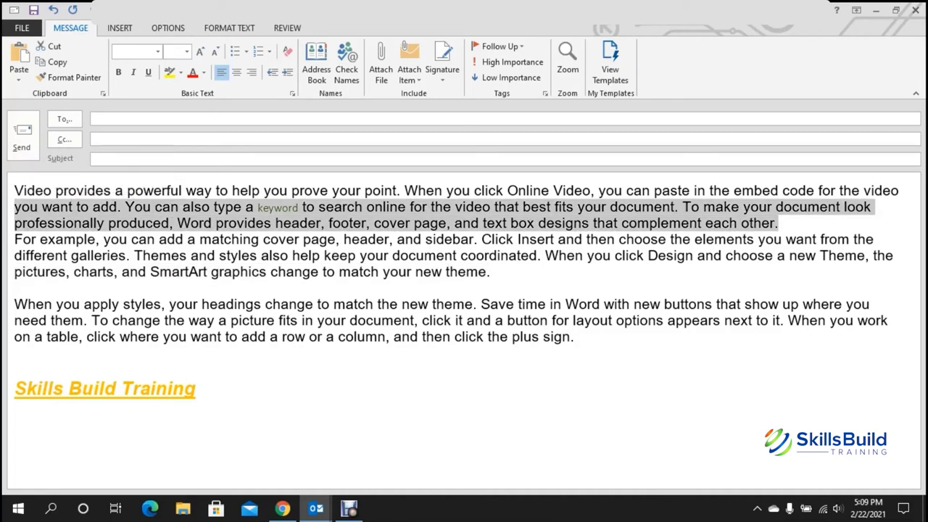
{"action": "key", "text": "Left"}
{"action": "left_click", "coordinate": [490, 271]}
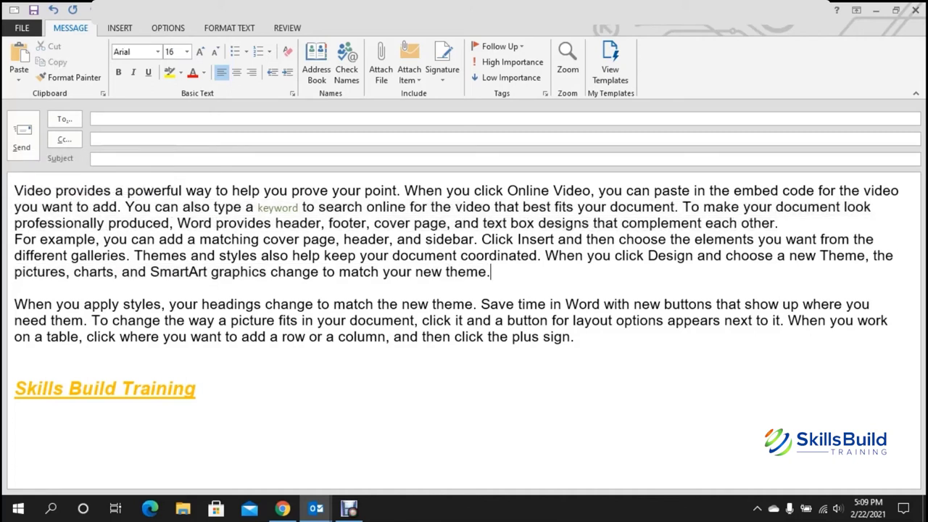
{"action": "left_click_drag", "start_coordinate": [491, 271], "coordinate": [14, 190]}
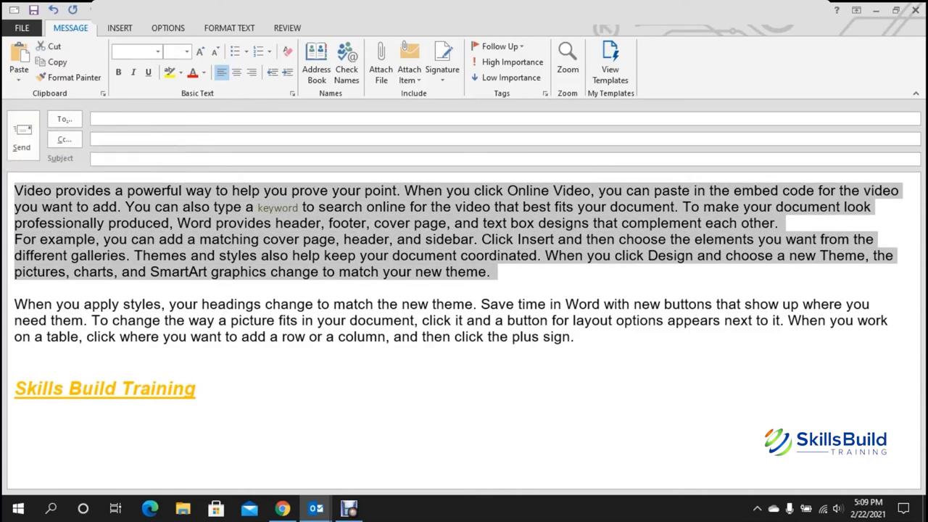
{"action": "key", "text": "ctrl+shift+j"}
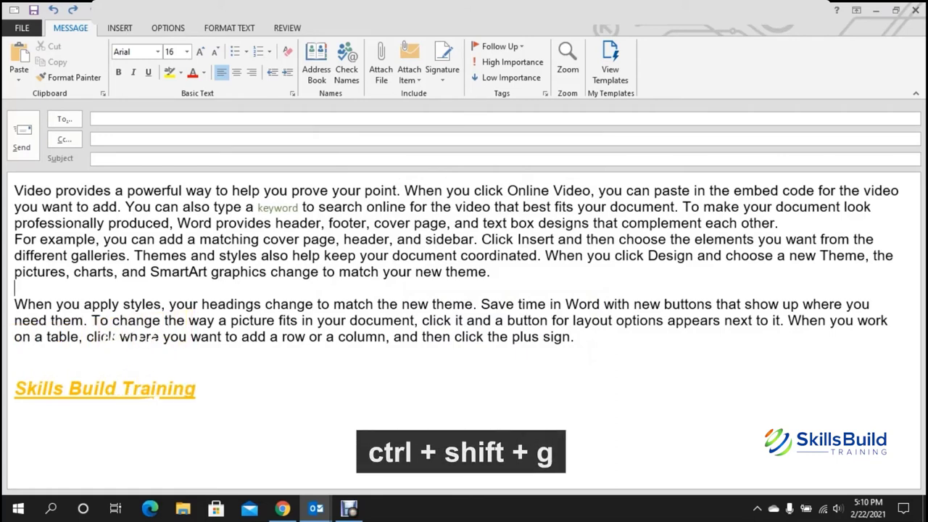
Step: Open the custom flag settings for the message and set the personal flag to Follow up
{"action": "key", "text": "ctrl+shift+g"}
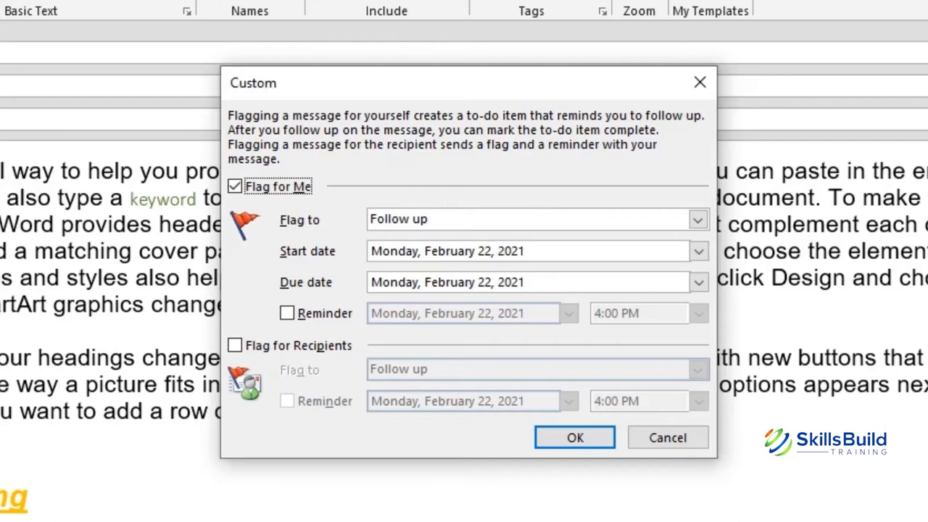
{"action": "left_click", "coordinate": [697, 219]}
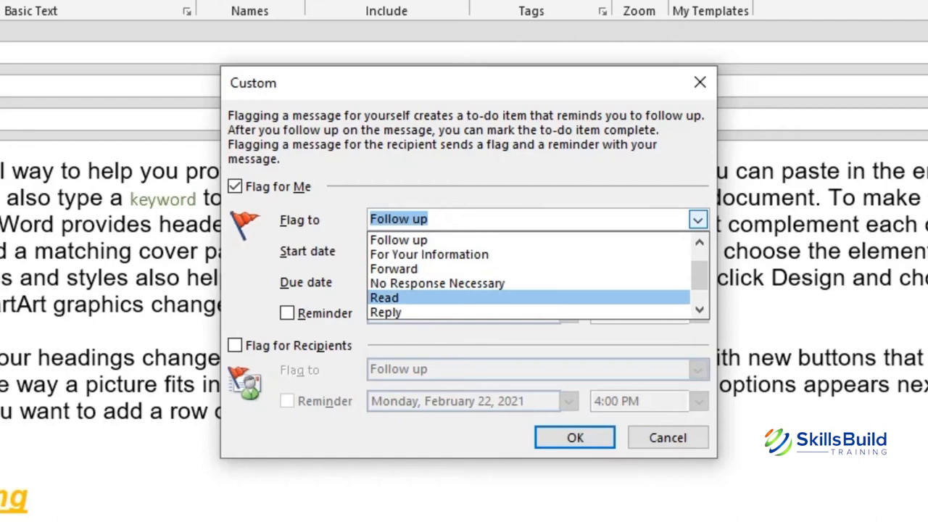
{"action": "left_click", "coordinate": [398, 239]}
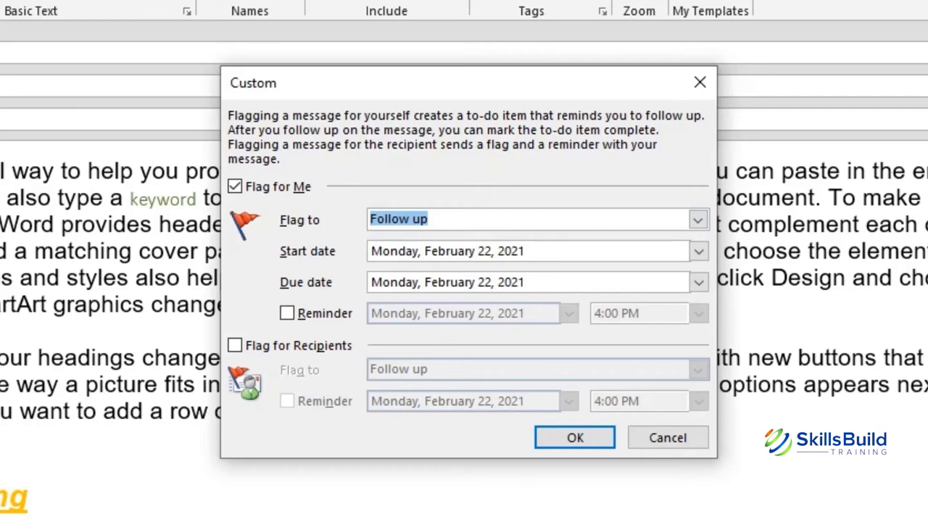
Step: Try toggling the personal reminder on and off, and enabling Flag for Recipients with its own reminder
{"action": "key", "text": "alt+r"}
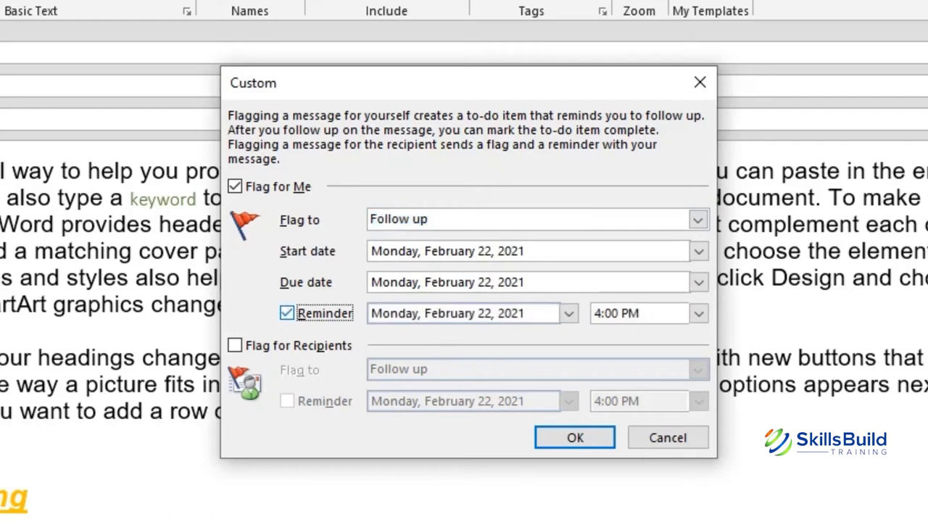
{"action": "left_click", "coordinate": [616, 314]}
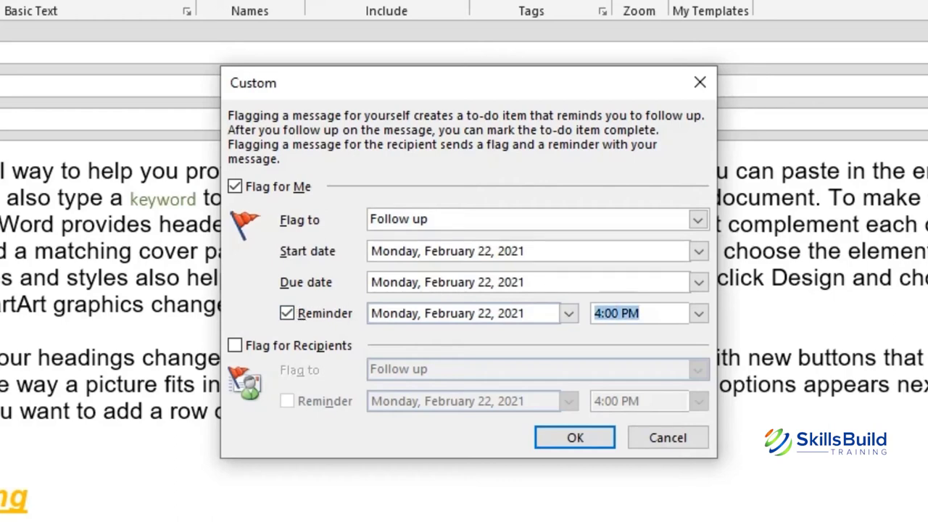
{"action": "left_click", "coordinate": [286, 313]}
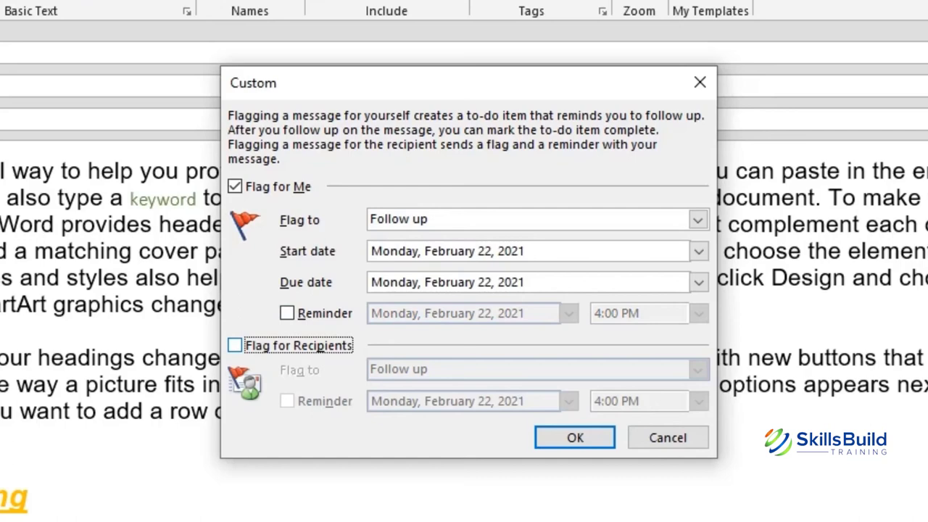
{"action": "left_click", "coordinate": [234, 345]}
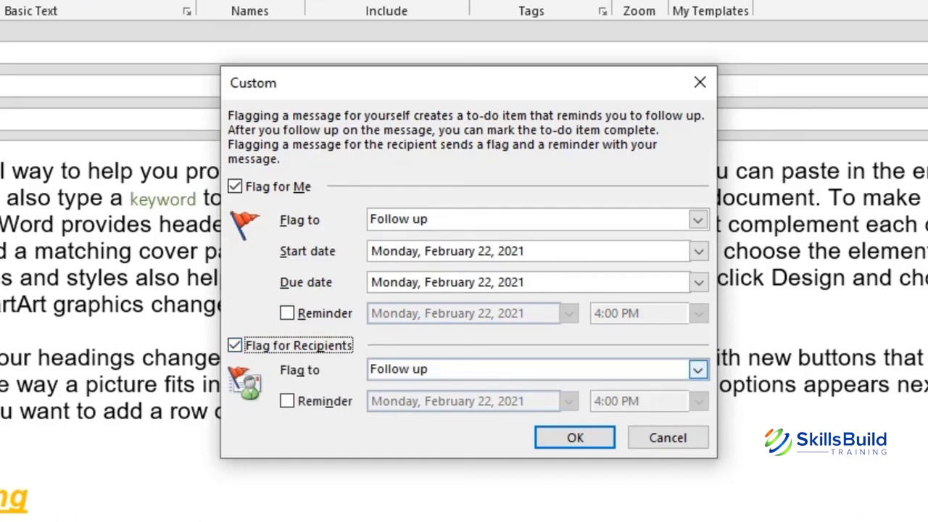
{"action": "key", "text": "alt+n"}
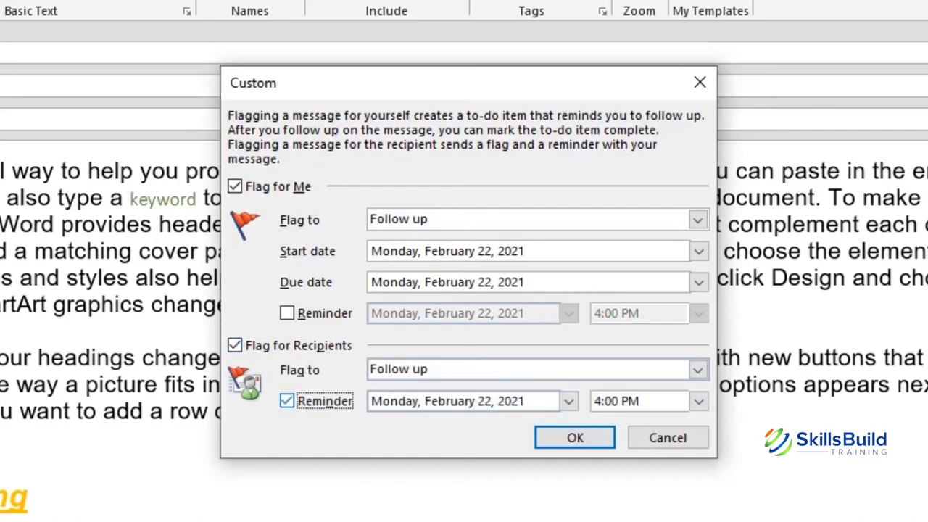
Step: Enable the personal reminder for Monday, February 22, 2021 at 5:12 PM and apply the follow-up flag
{"action": "key", "text": "space"}
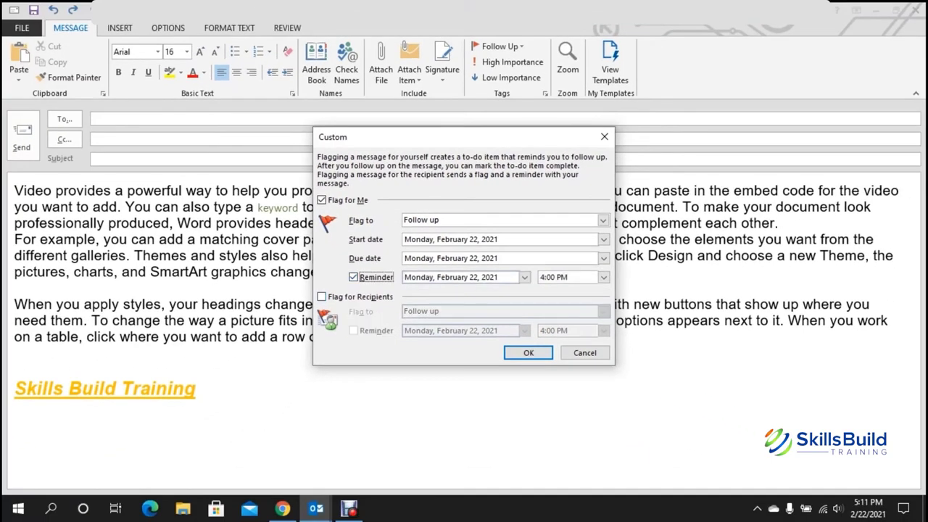
{"action": "left_click", "coordinate": [567, 277]}
{"action": "type", "text": "5:12"}
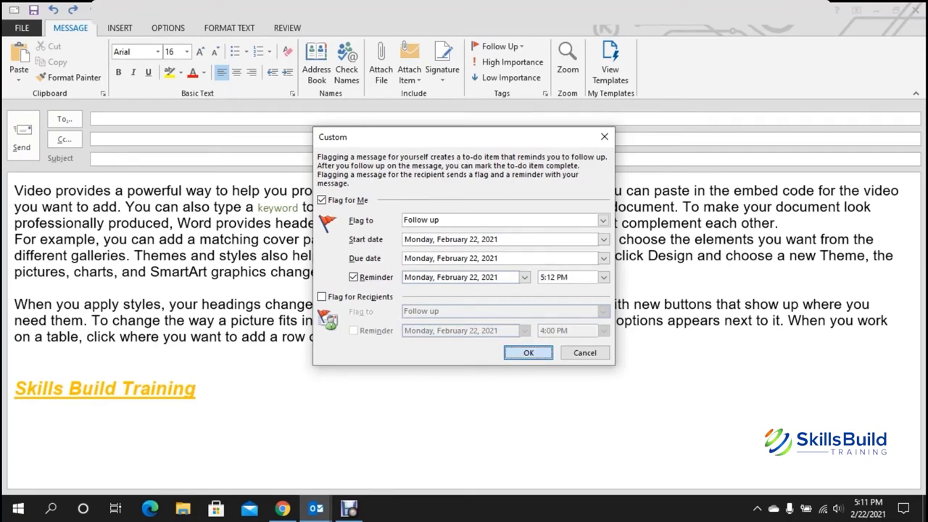
{"action": "key", "text": "Return"}
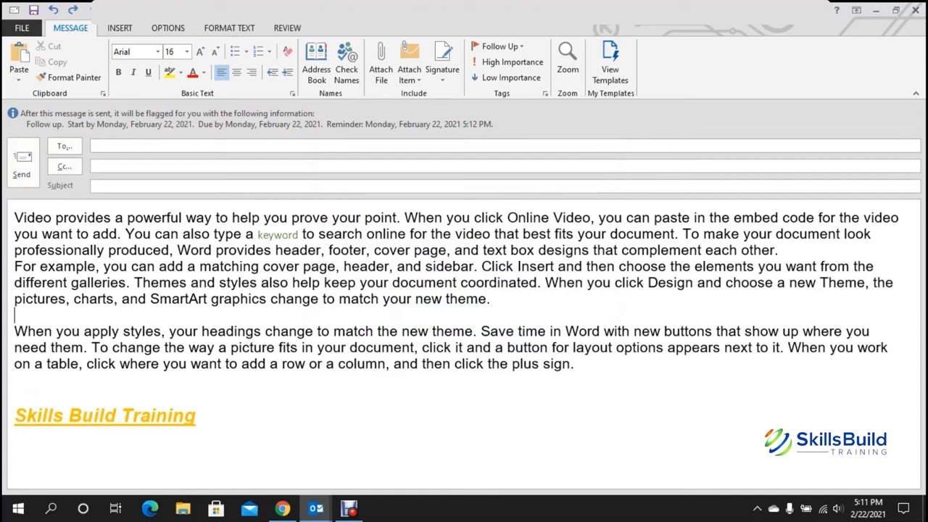
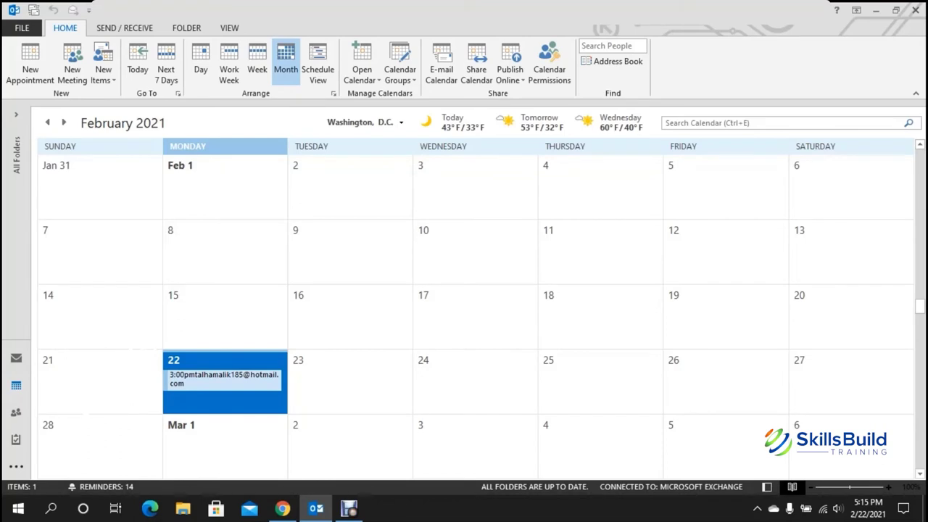
Step: Open a new blank appointment from the calendar and discard it
{"action": "key", "text": "ctrl+n"}
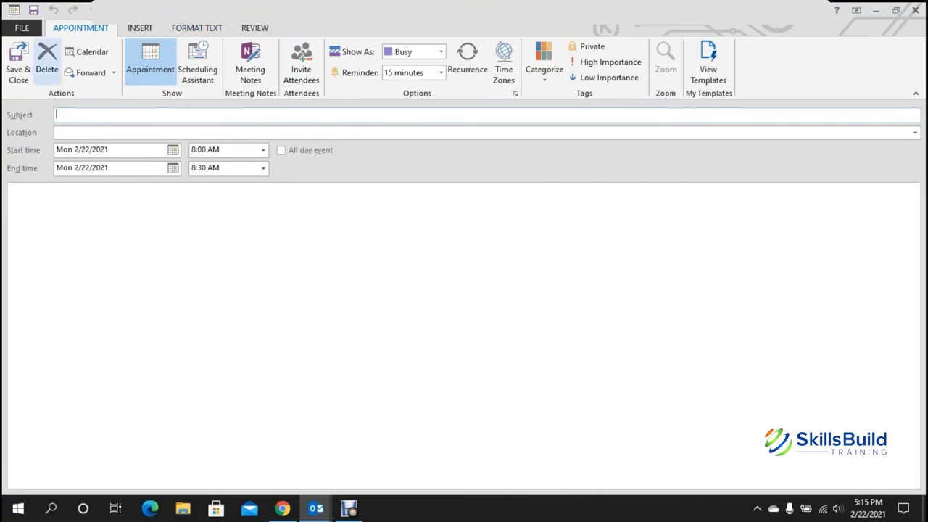
{"action": "left_click", "coordinate": [46, 62]}
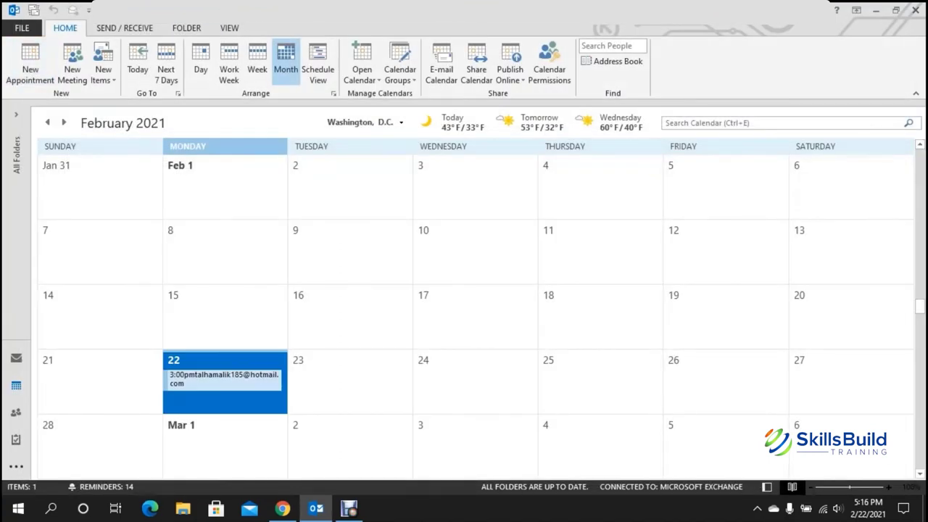
Step: Open a new meeting request from the calendar and go to its subject and recipient fields
{"action": "key", "text": "ctrl+shift+q"}
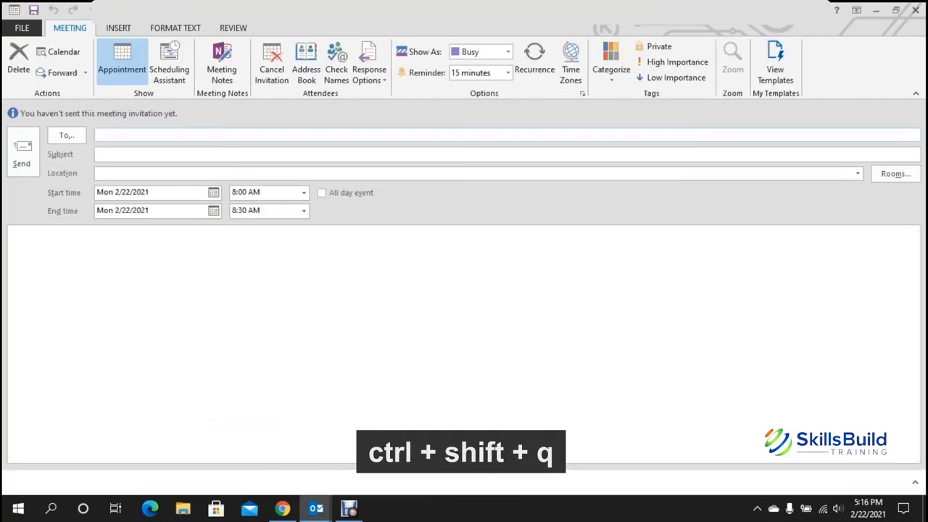
{"action": "left_click", "coordinate": [15, 243]}
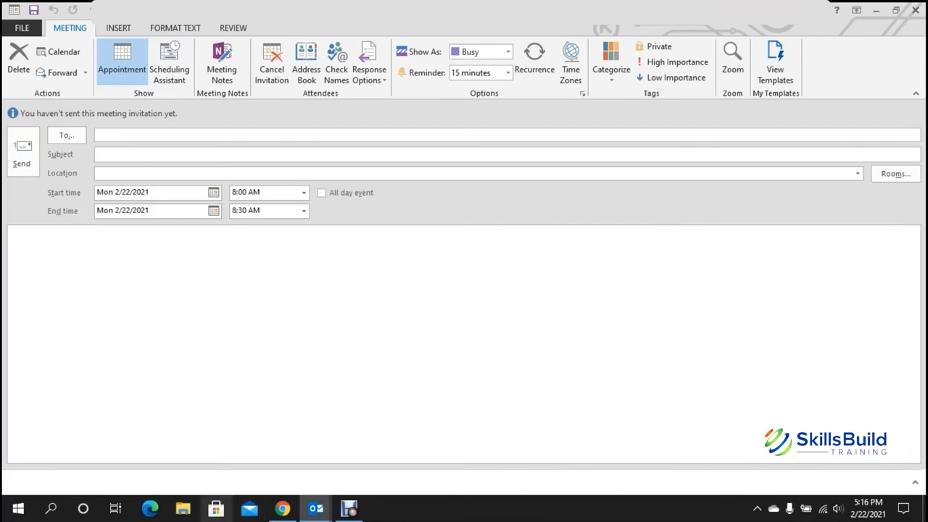
{"action": "left_click", "coordinate": [97, 154]}
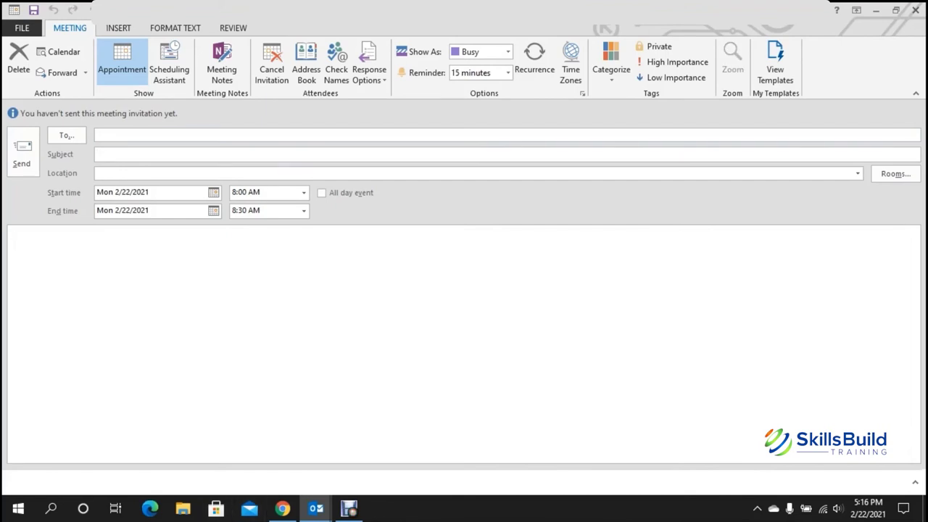
{"action": "left_click", "coordinate": [97, 135]}
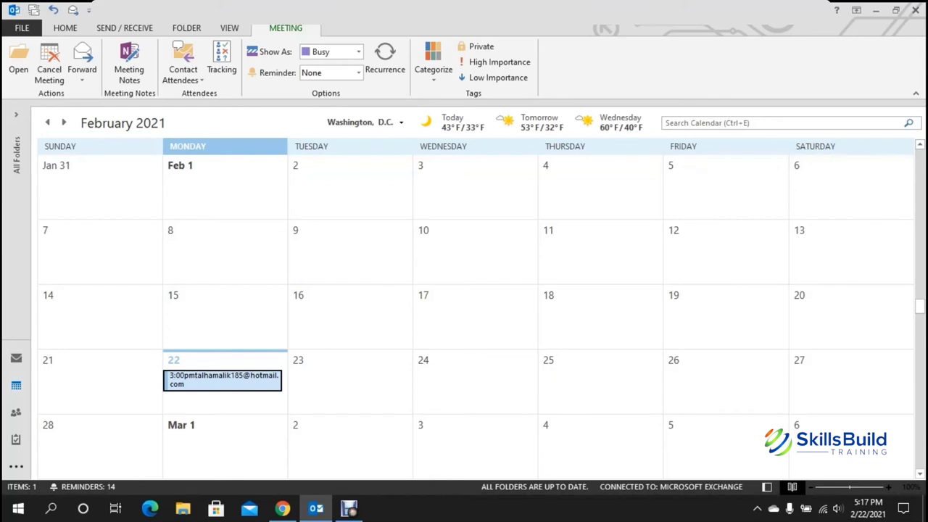
Step: Open a forward of the February 22 meeting, discard it, and start a reply to the same meeting
{"action": "key", "text": "ctrl+f"}
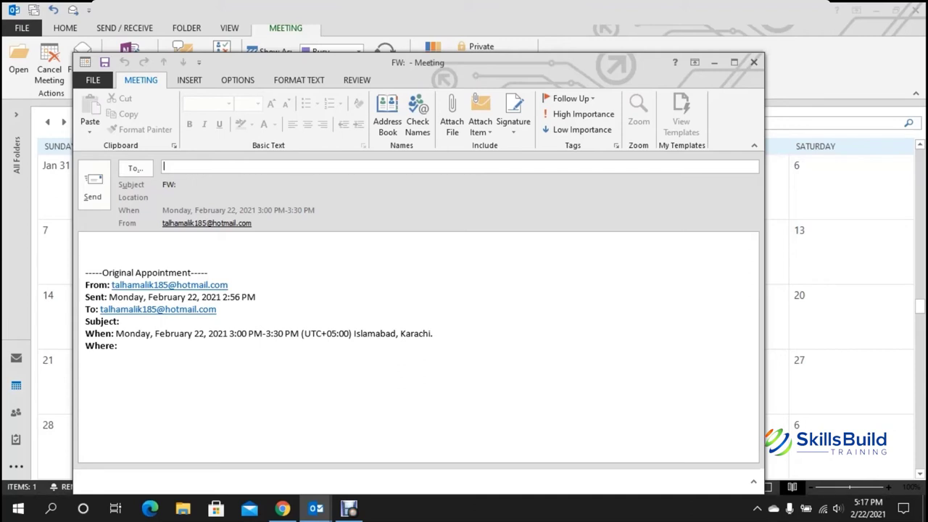
{"action": "key", "text": "Escape"}
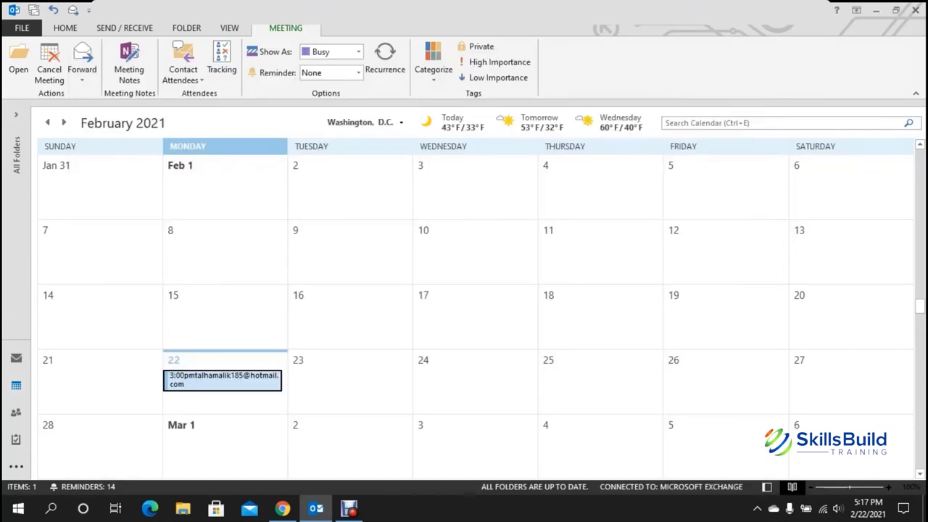
{"action": "key", "text": "ctrl+r"}
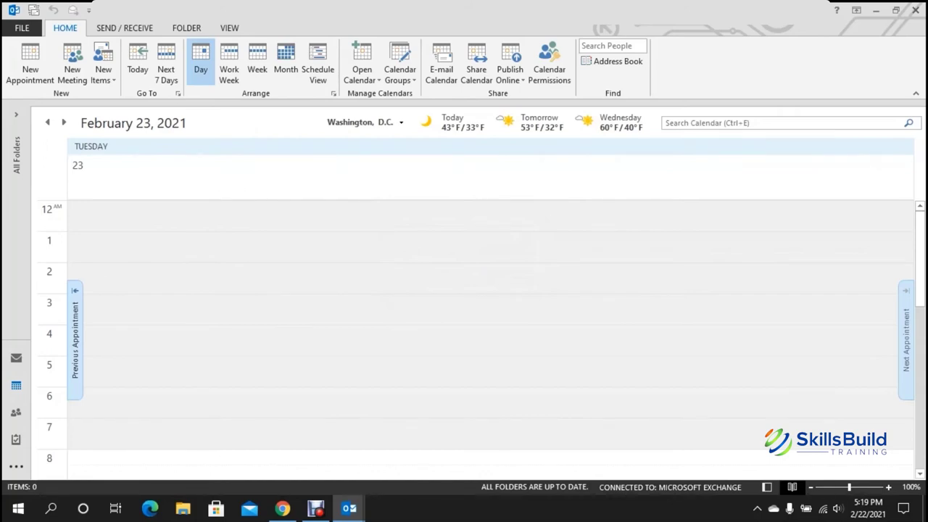
Step: Use Go To Date to show Tue 2/23/2021 in the Week Calendar
{"action": "key", "text": "ctrl+g"}
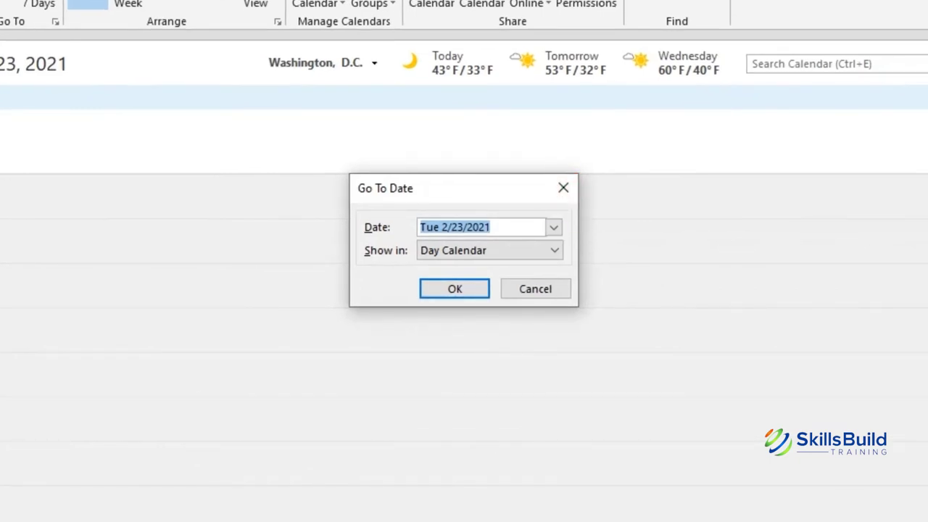
{"action": "key", "text": "Tab"}
{"action": "key", "text": "alt+Down"}
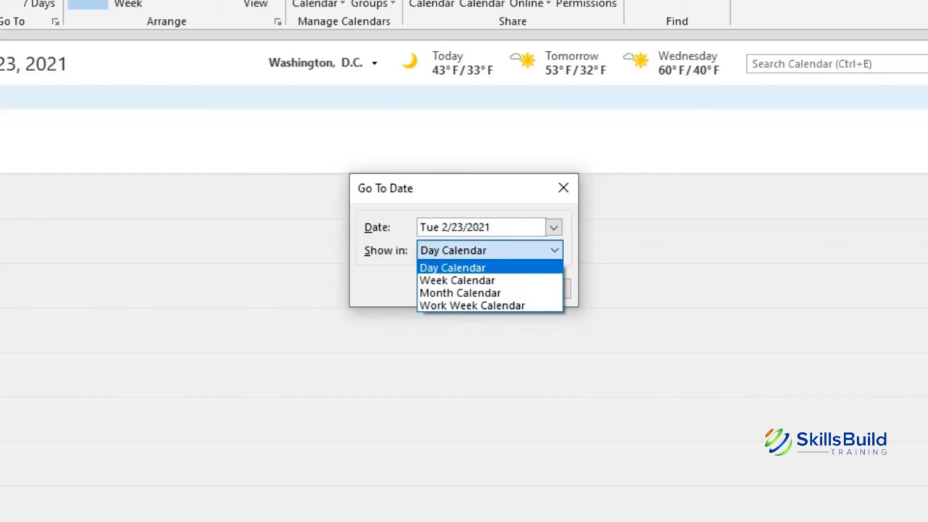
{"action": "key", "text": "Down"}
{"action": "key", "text": "Return"}
{"action": "key", "text": "Return"}
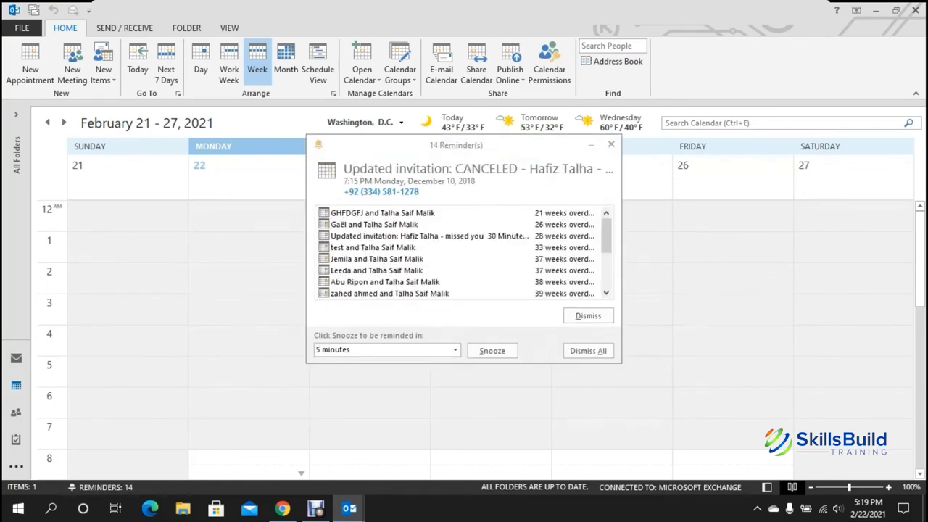
Step: Close the reminders window and switch the calendar to the month view
{"action": "left_click", "coordinate": [611, 144]}
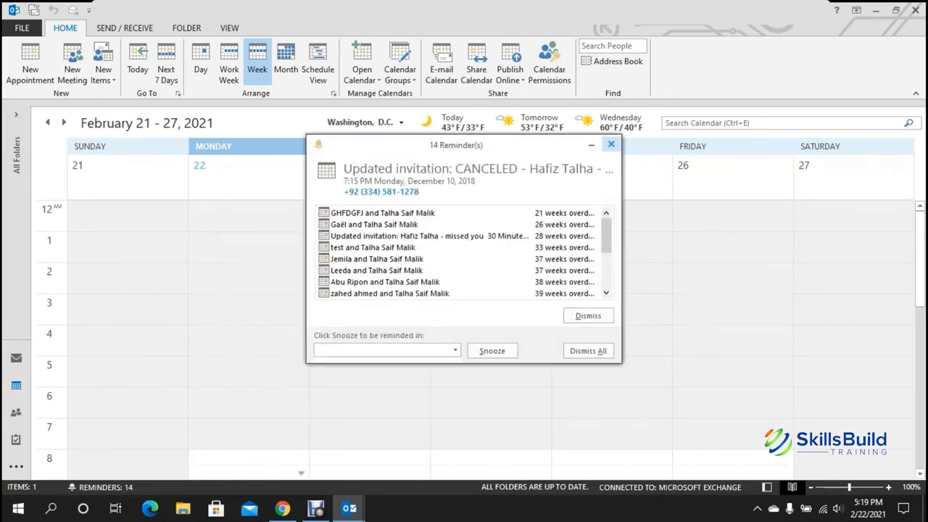
{"action": "key", "text": "alt+equal"}
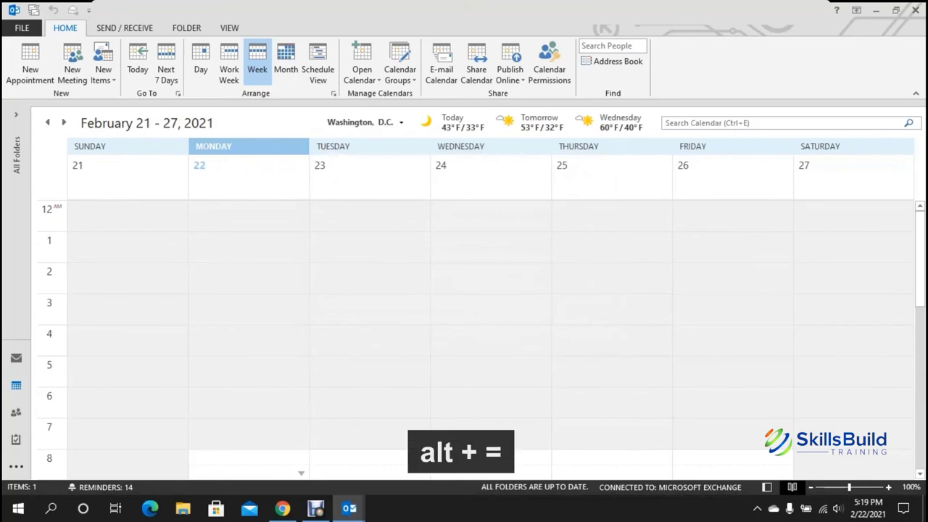
{"action": "key", "text": "alt+equal"}
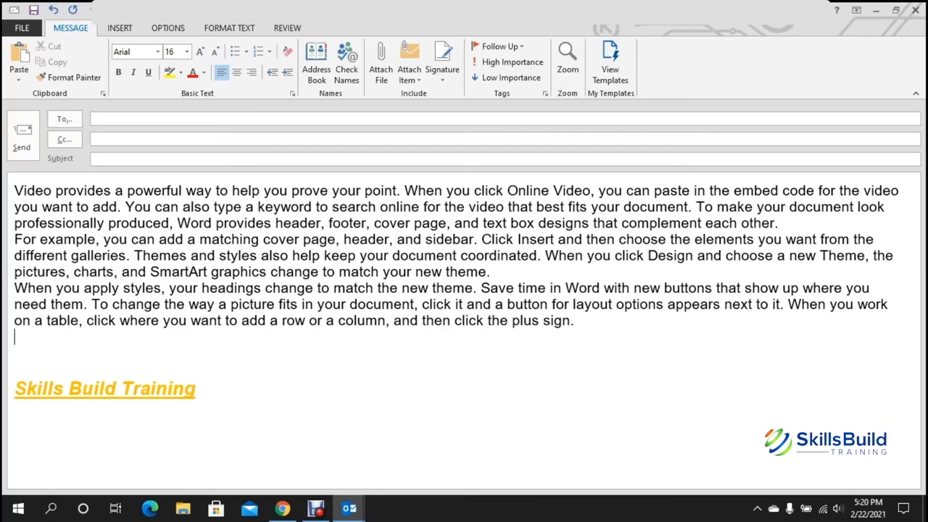
Step: Run a spelling check on the three-paragraph message and close it
{"action": "key", "text": "F7"}
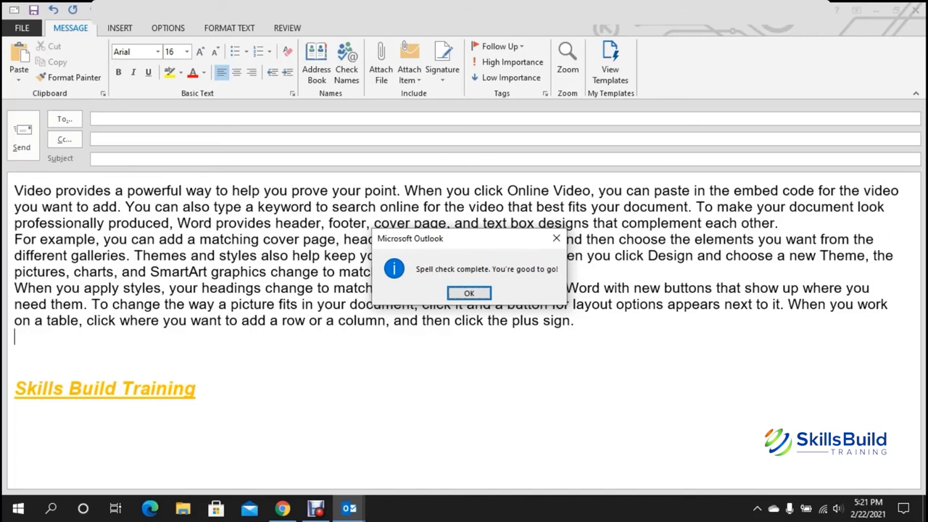
{"action": "key", "text": "Return"}
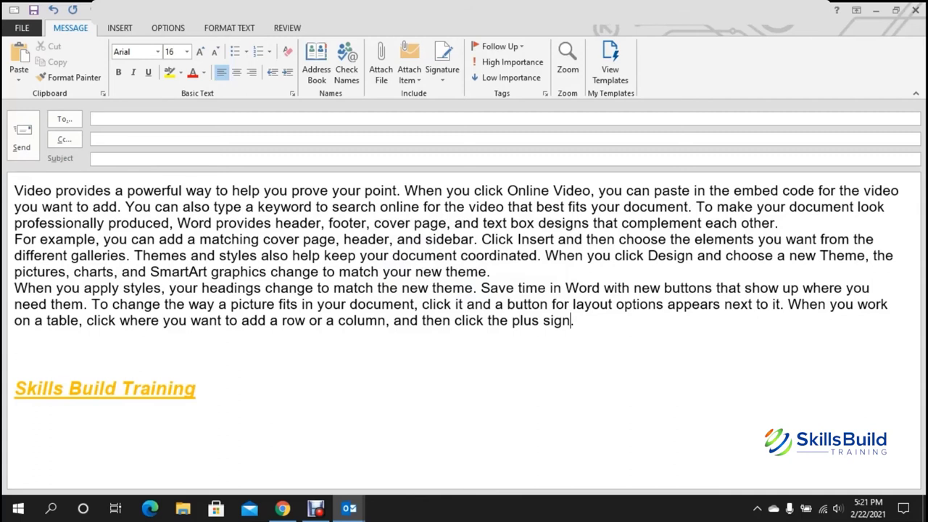
Step: Misspell the last word of the third paragraph and correct it to "signed" with a spelling check
{"action": "type", "text": "ej"}
{"action": "key", "text": "F7"}
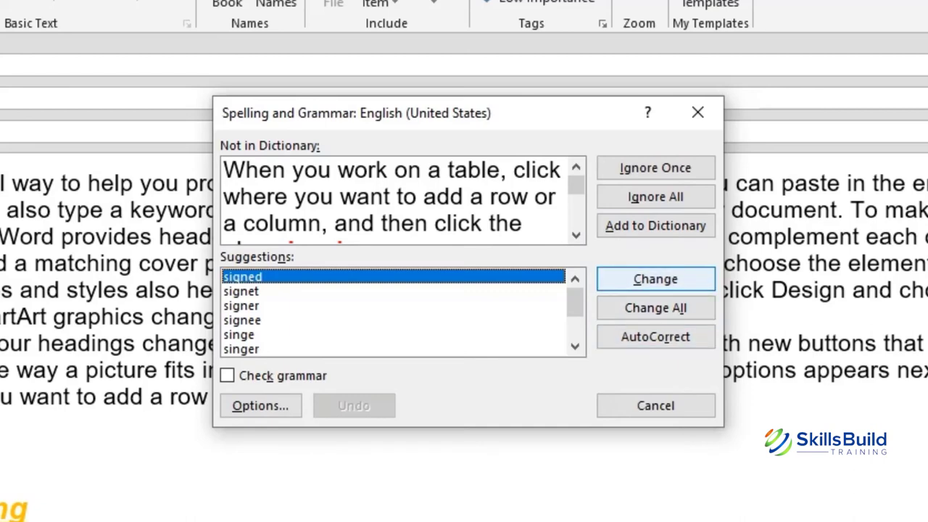
{"action": "left_click", "coordinate": [655, 279]}
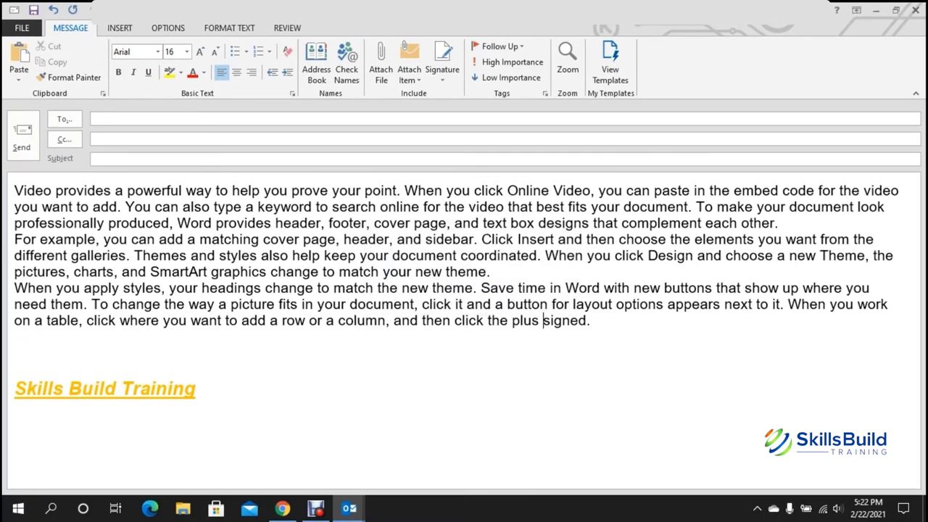
Step: Attach the file SkillsBuild Logo 500x150.png from the Desktop folder to the message
{"action": "key", "text": "alt+n"}
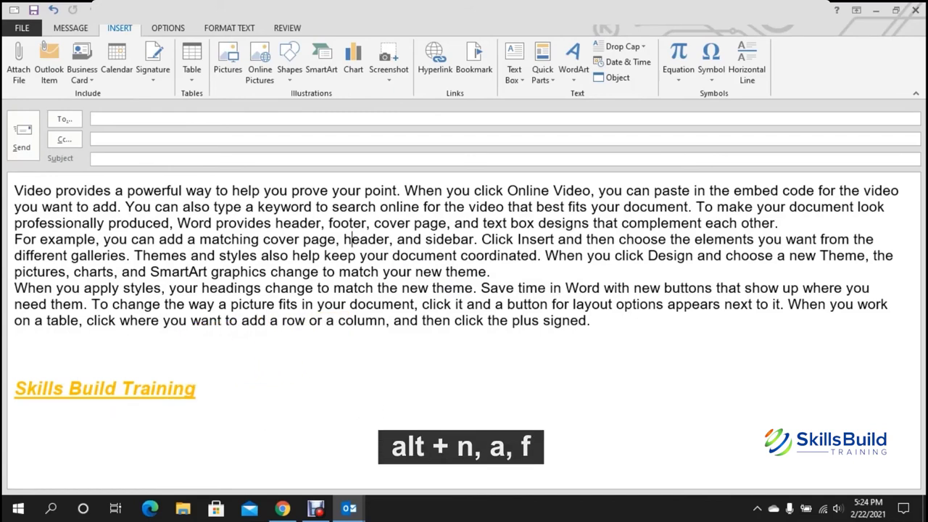
{"action": "key", "text": "alt"}
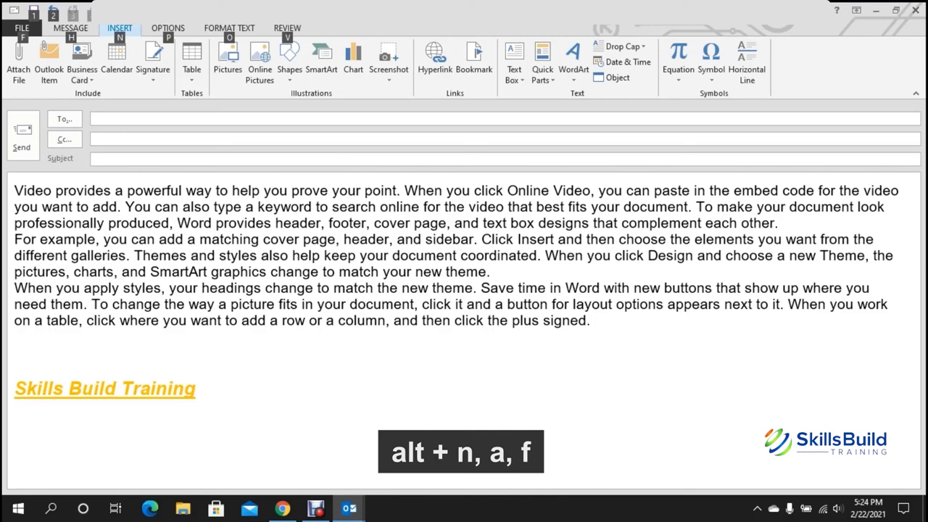
{"action": "key", "text": "n"}
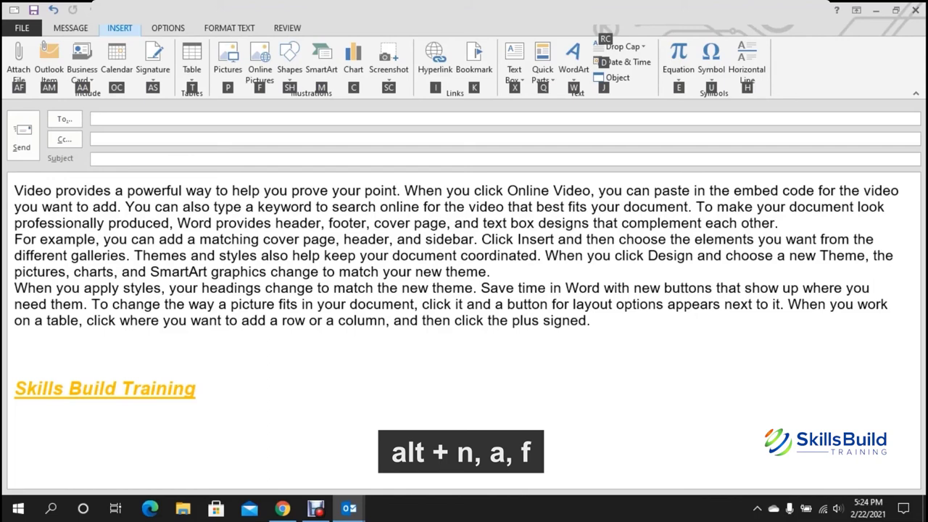
{"action": "key", "text": "a"}
{"action": "key", "text": "f"}
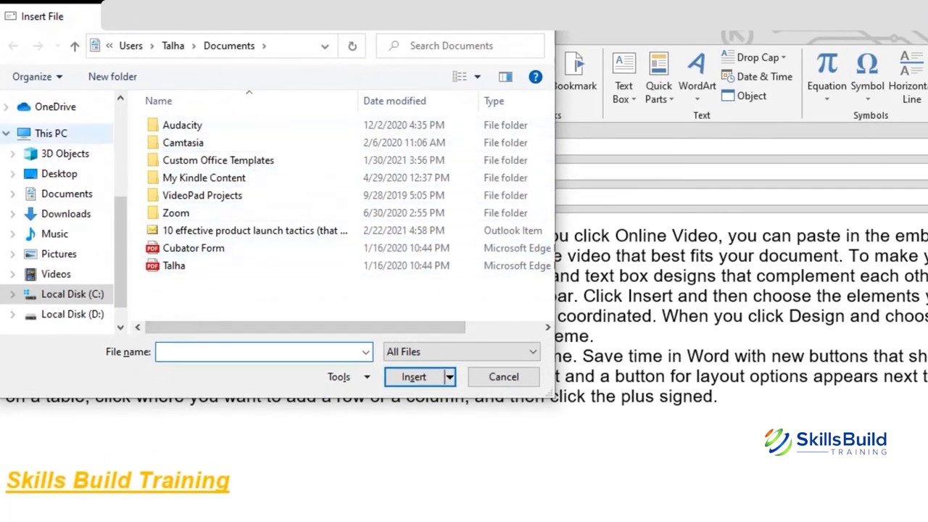
{"action": "left_click", "coordinate": [59, 173]}
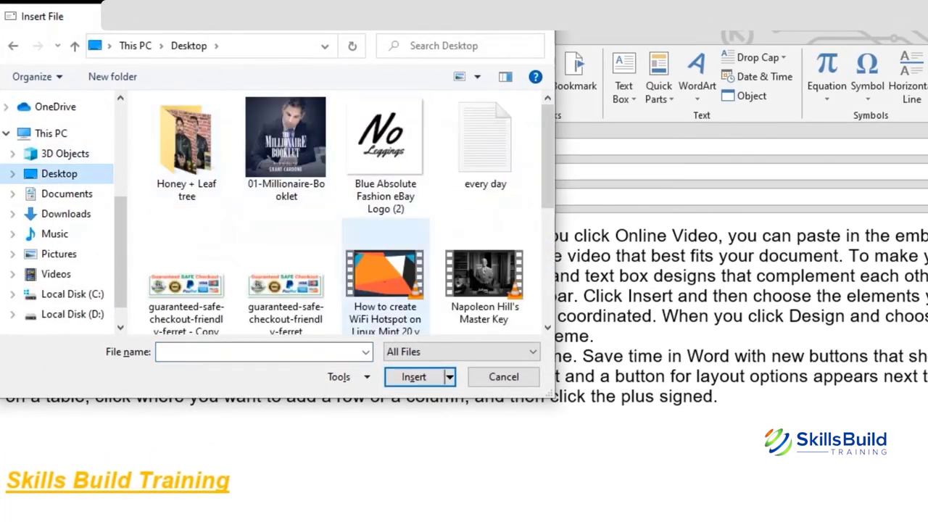
{"action": "scroll", "coordinate": [384, 290], "scroll_direction": "down", "scroll_amount": 3}
{"action": "left_click", "coordinate": [484, 181]}
{"action": "key", "text": "Return"}
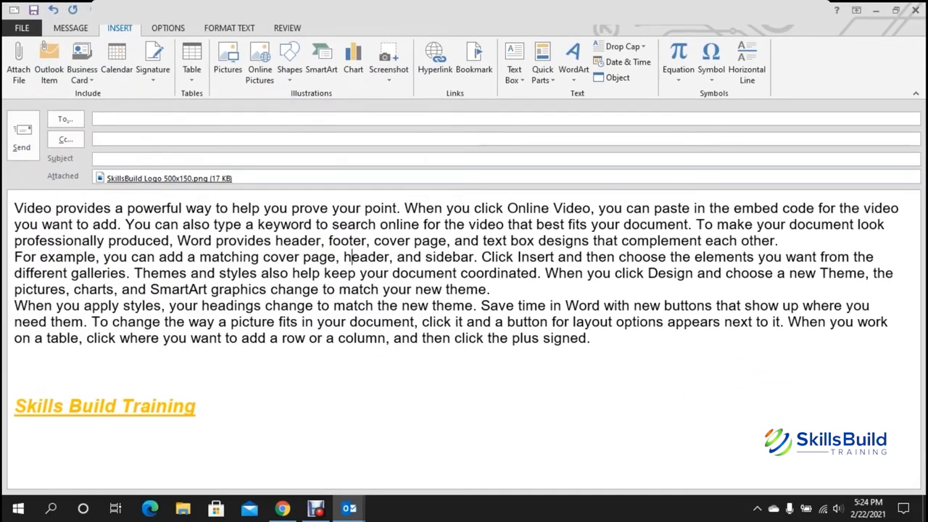
Step: Delete the words following "cover page," in the second paragraph one after another, starting with "header" and continuing past "styles also"
{"action": "key", "text": "Left"}
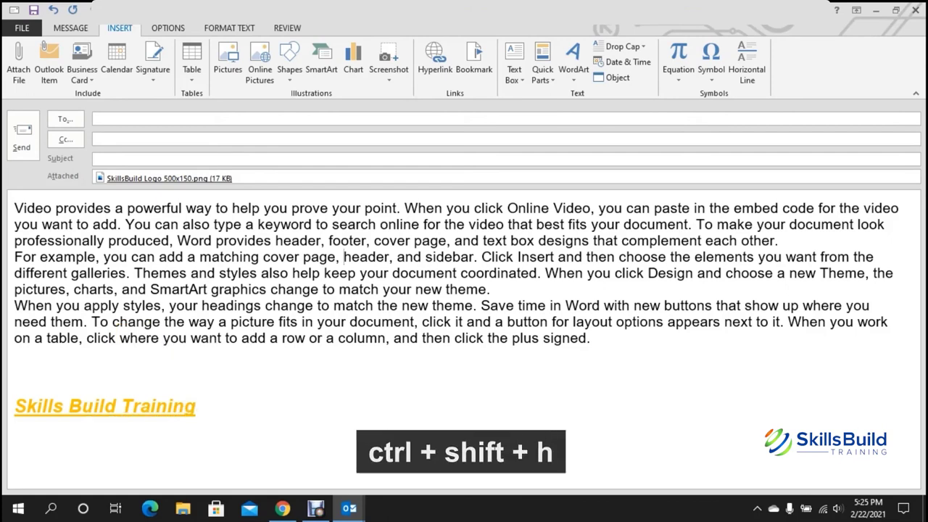
{"action": "key", "text": "ctrl+shift+h"}
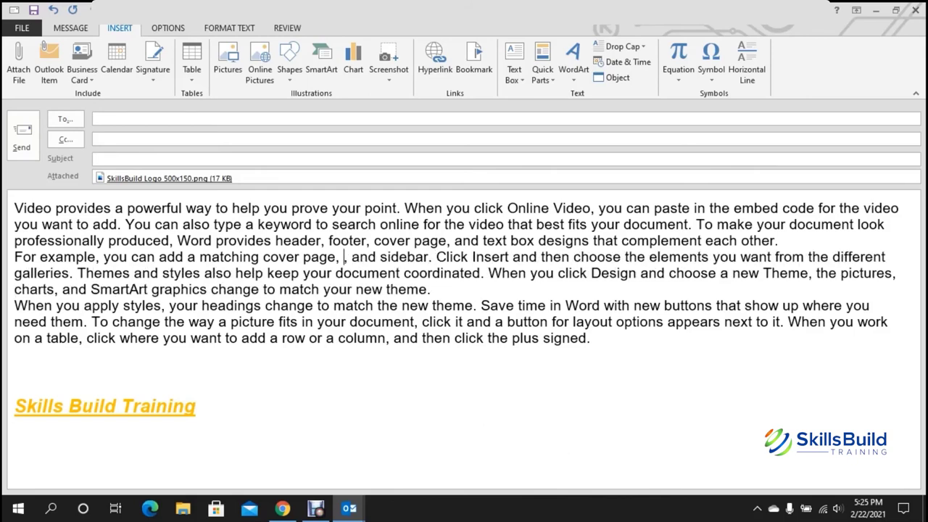
{"action": "key", "text": "Delete"}
{"action": "key", "text": "Delete"}
{"action": "key", "text": "ctrl+Delete"}
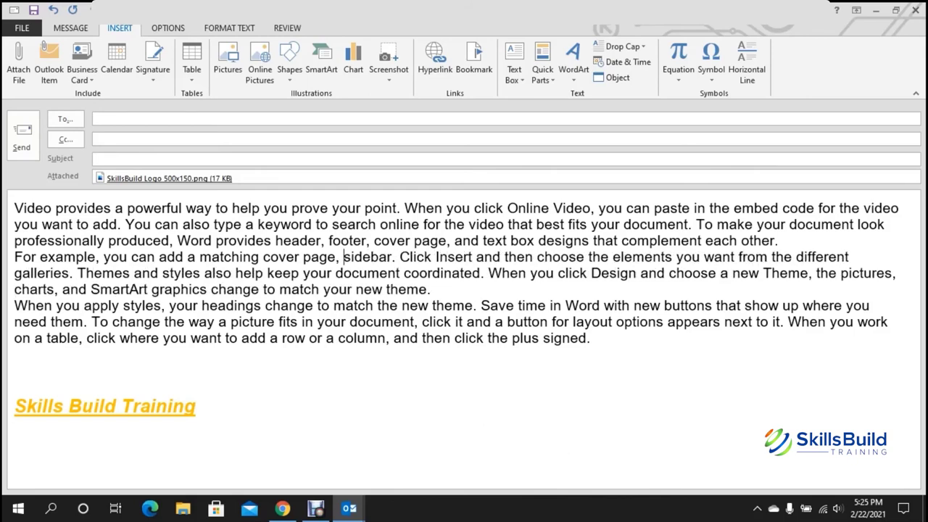
{"action": "key", "text": "ctrl+Delete"}
{"action": "key", "text": "ctrl+Delete"}
{"action": "key", "text": "ctrl+Delete"}
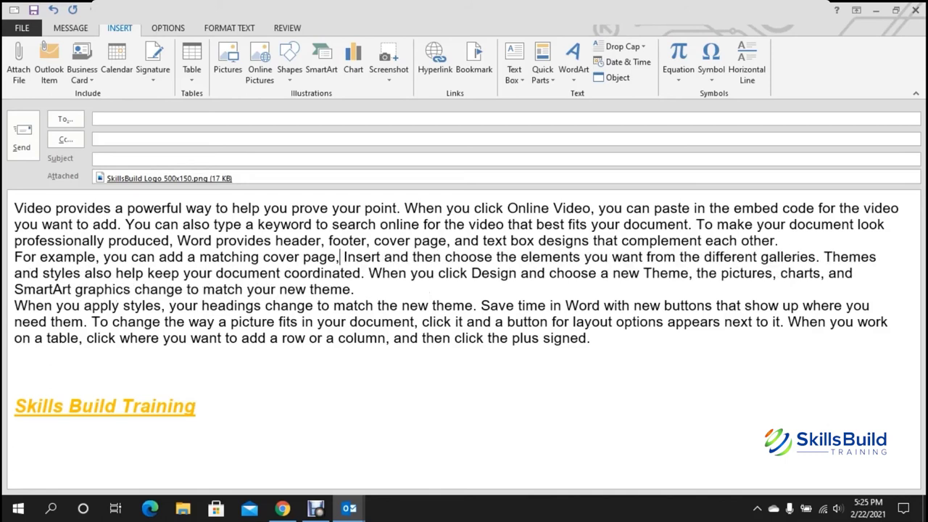
{"action": "key", "text": "ctrl+Delete"}
{"action": "key", "text": "ctrl+Delete"}
{"action": "key", "text": "ctrl+Delete"}
{"action": "key", "text": "ctrl+Delete"}
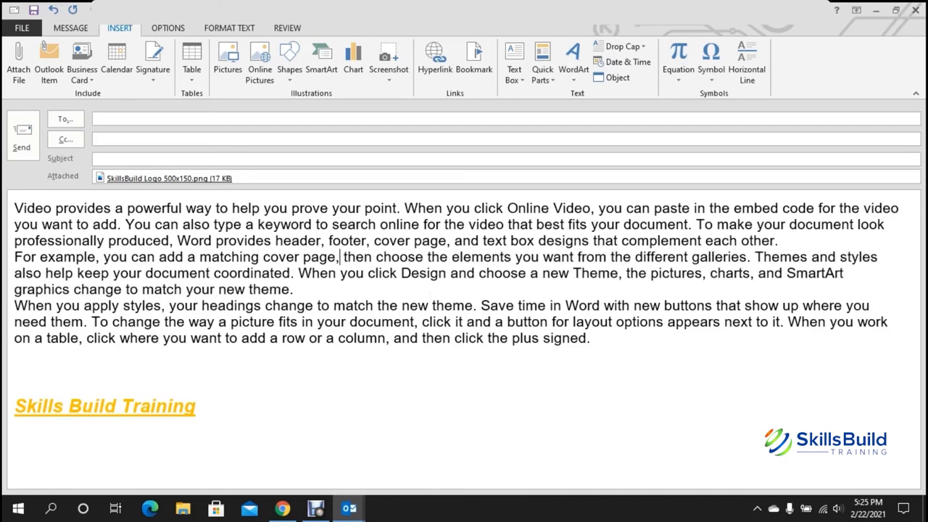
{"action": "key", "text": "ctrl+Delete"}
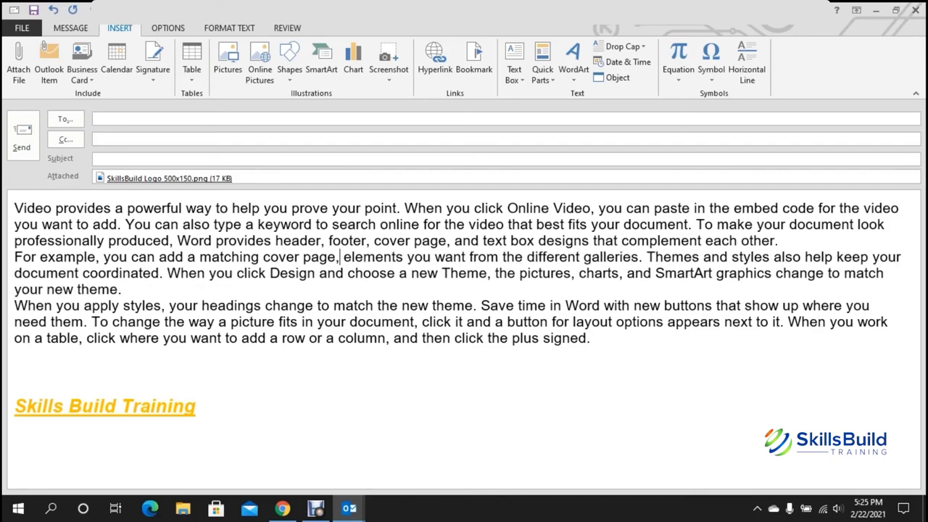
{"action": "key", "text": "ctrl+Delete"}
{"action": "key", "text": "ctrl+Delete"}
{"action": "key", "text": "ctrl+Delete"}
{"action": "key", "text": "ctrl+Delete"}
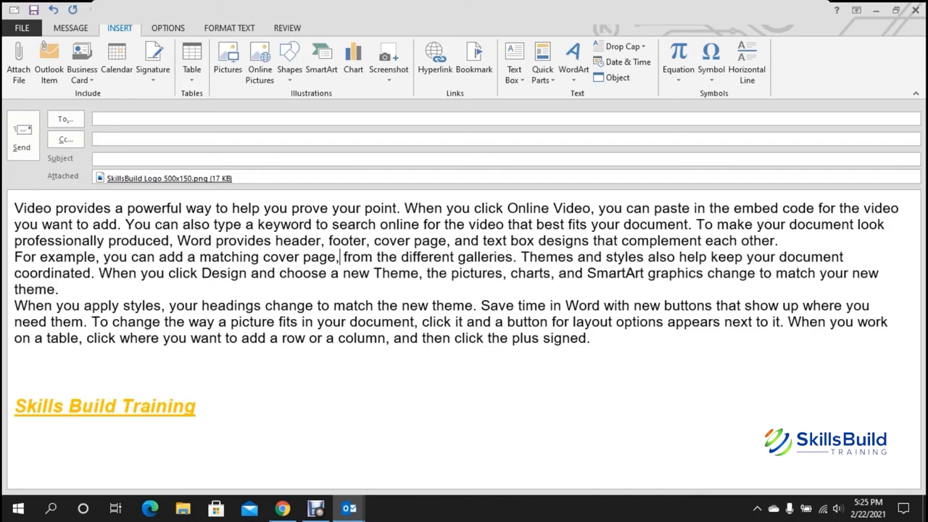
{"action": "key", "text": "ctrl+Delete"}
{"action": "key", "text": "ctrl+Delete"}
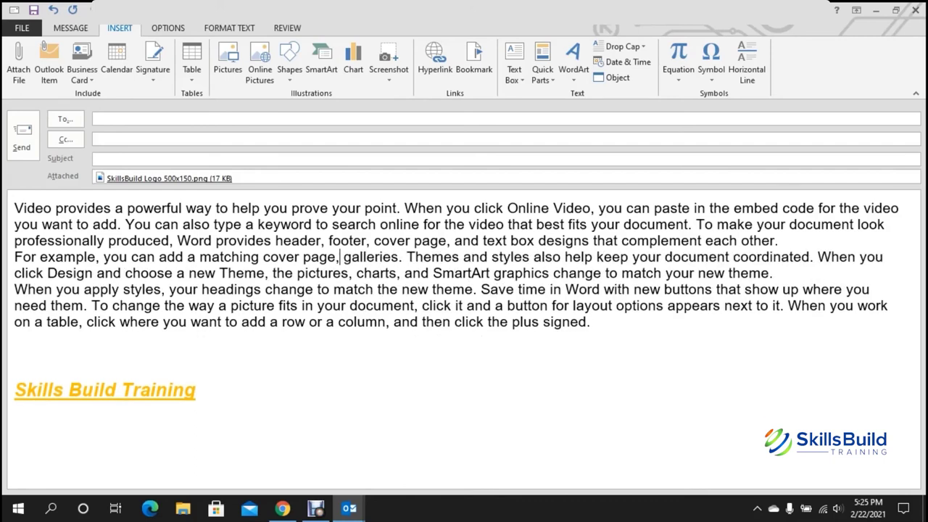
{"action": "key", "text": "ctrl+Delete"}
{"action": "key", "text": "Delete"}
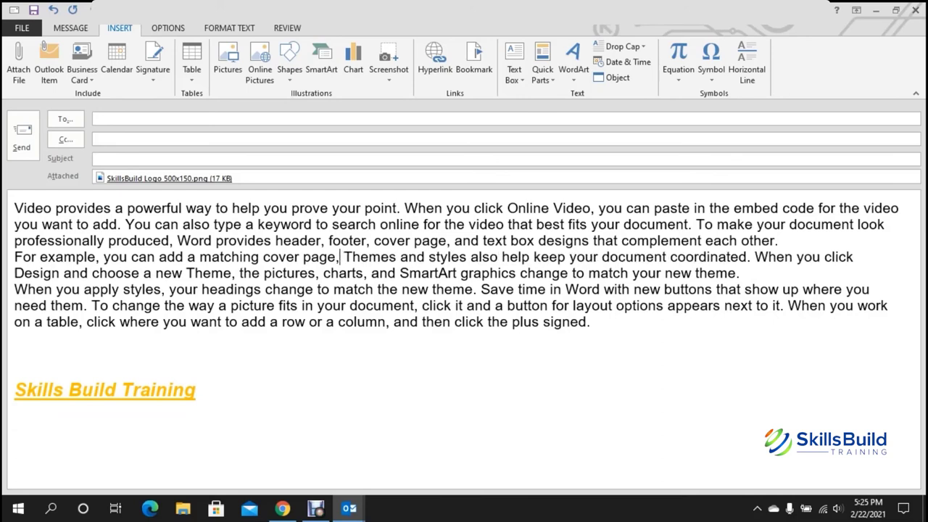
{"action": "key", "text": "ctrl+Delete"}
{"action": "key", "text": "Delete"}
{"action": "key", "text": "Delete"}
{"action": "key", "text": "Delete"}
{"action": "key", "text": "Delete"}
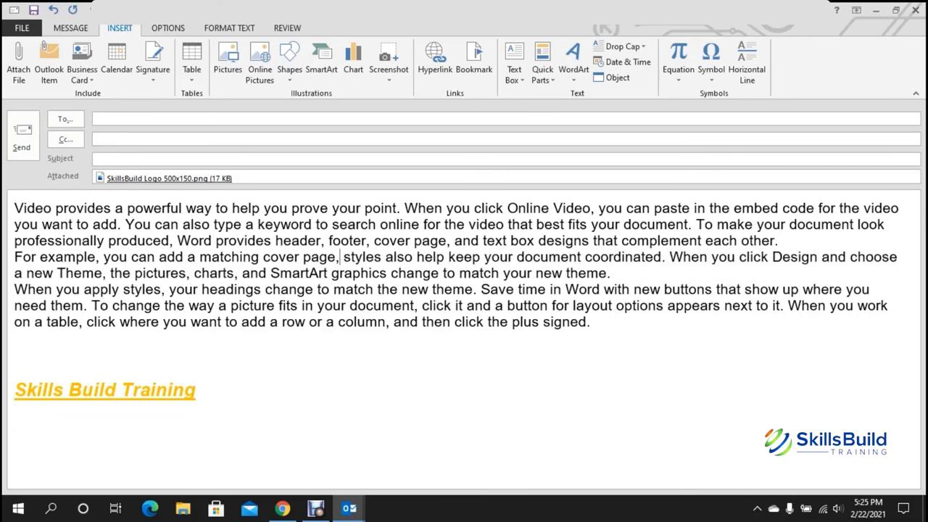
{"action": "key", "text": "Delete"}
{"action": "key", "text": "Delete"}
{"action": "key", "text": "Delete"}
{"action": "key", "text": "Delete"}
{"action": "key", "text": "Delete"}
{"action": "key", "text": "Delete"}
{"action": "key", "text": "Delete"}
{"action": "key", "text": "Delete"}
{"action": "key", "text": "Delete"}
{"action": "key", "text": "Delete"}
{"action": "key", "text": "Delete"}
{"action": "key", "text": "Delete"}
{"action": "key", "text": "Delete"}
{"action": "key", "text": "Delete"}
{"action": "key", "text": "Delete"}
{"action": "key", "text": "Delete"}
{"action": "key", "text": "Delete"}
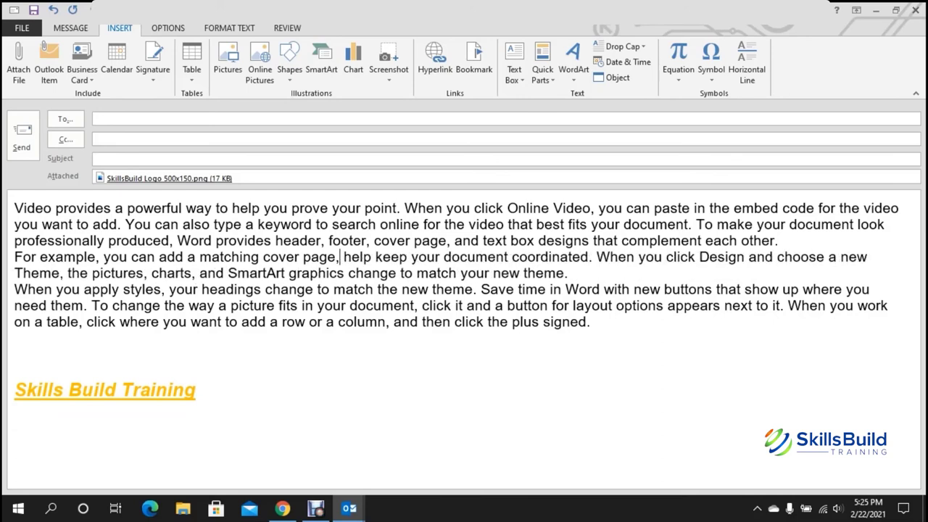
{"action": "key", "text": "Delete"}
{"action": "key", "text": "Delete"}
{"action": "key", "text": "Delete"}
{"action": "key", "text": "Delete"}
{"action": "key", "text": "Delete"}
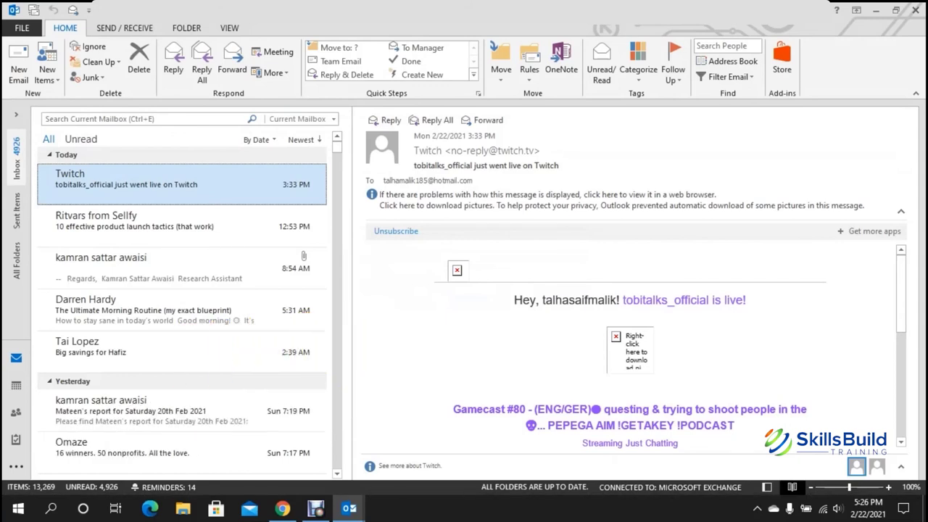
Step: Start a reply to the Twitch message and allow its external content to download
{"action": "key", "text": "alt+h"}
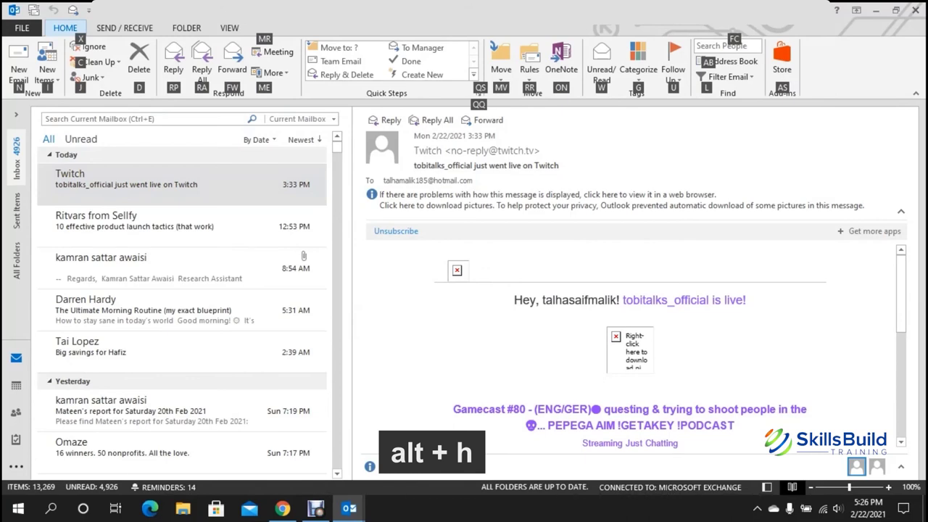
{"action": "key", "text": "r"}
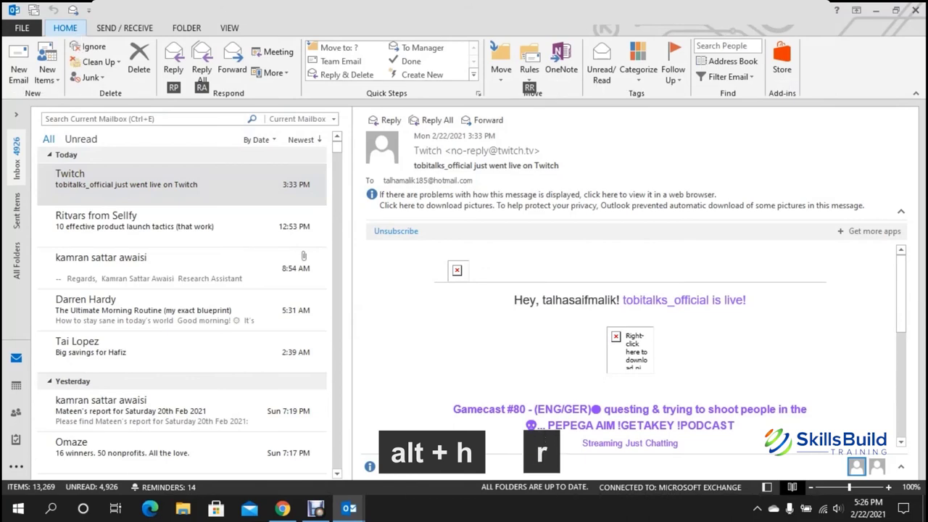
{"action": "key", "text": "p"}
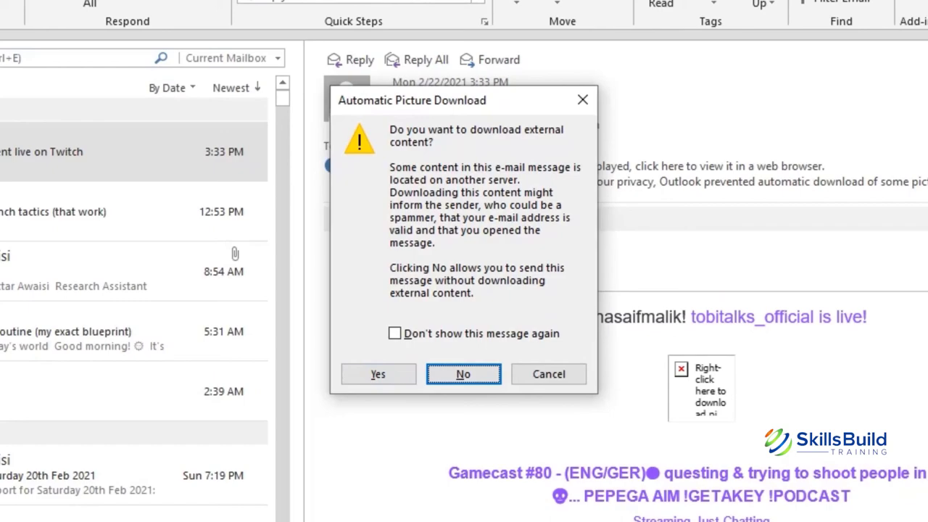
{"action": "left_click", "coordinate": [377, 374]}
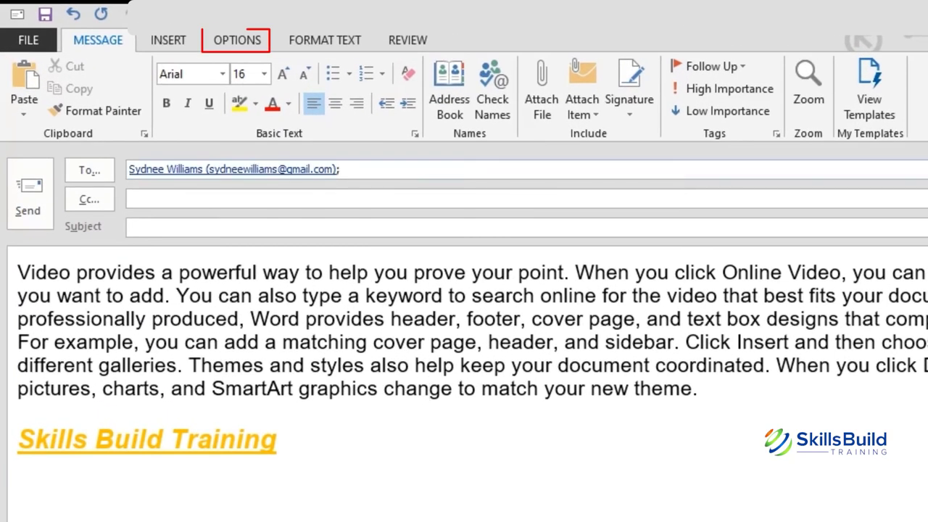
Step: Set the message's importance to High and delay its delivery until 8:00 PM on 2/22/2021
{"action": "left_click", "coordinate": [237, 39]}
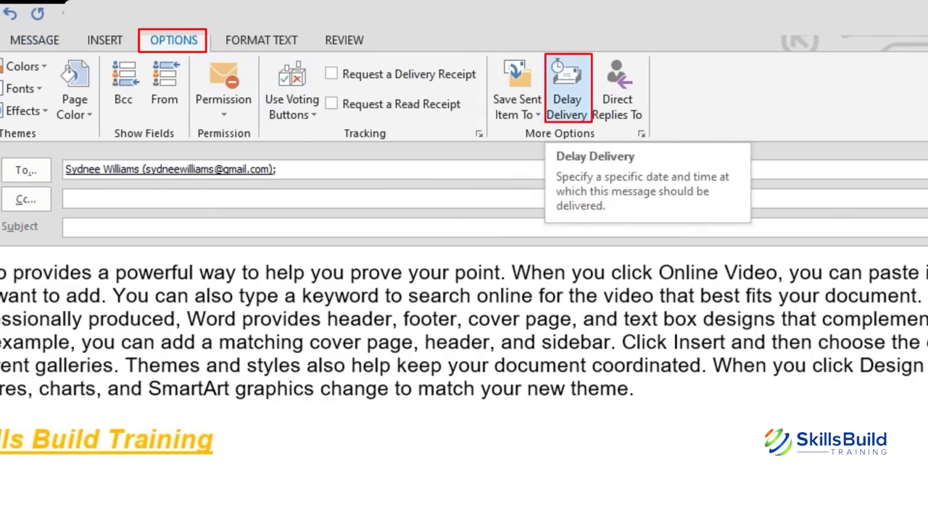
{"action": "left_click", "coordinate": [566, 94]}
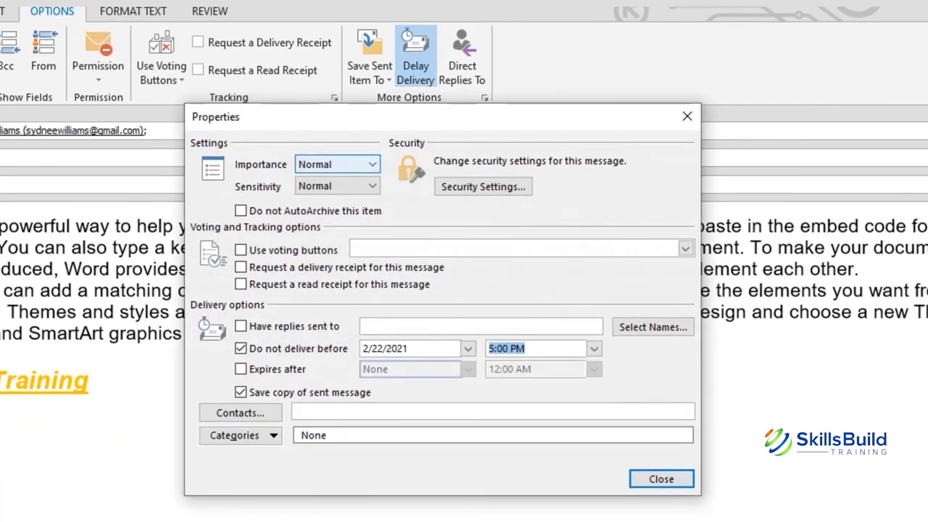
{"action": "left_click", "coordinate": [337, 164]}
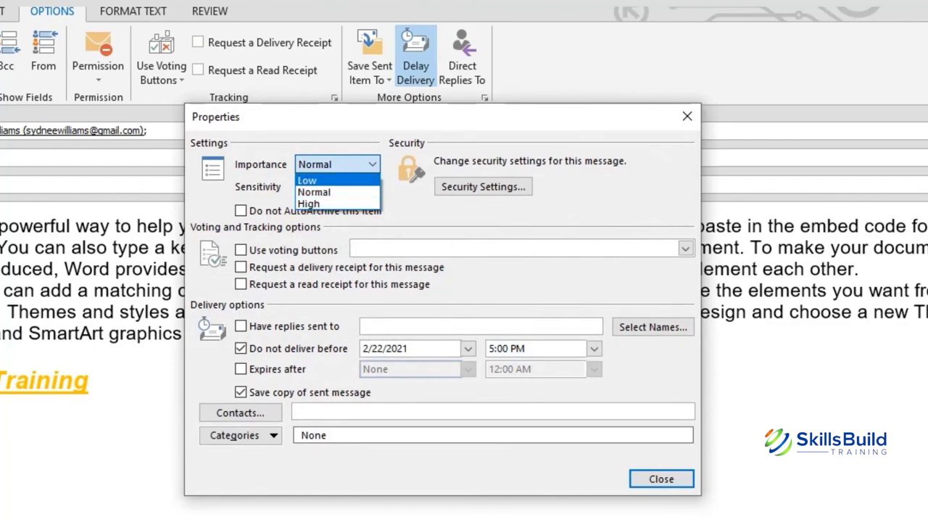
{"action": "left_click", "coordinate": [337, 203]}
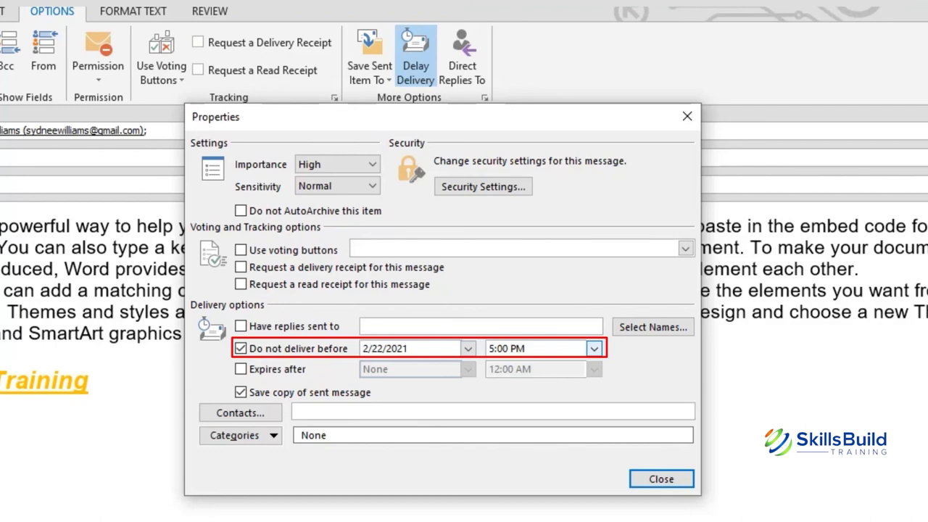
{"action": "left_click", "coordinate": [593, 349]}
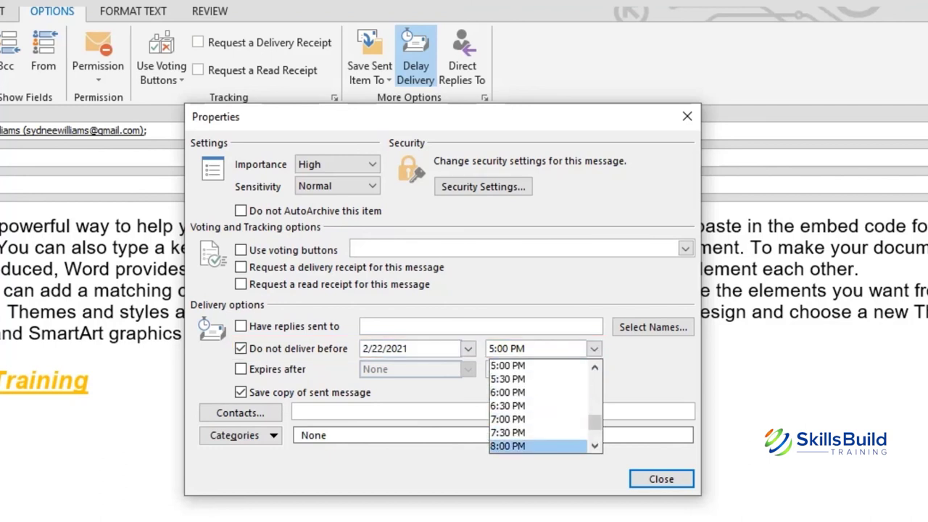
{"action": "key", "text": "Return"}
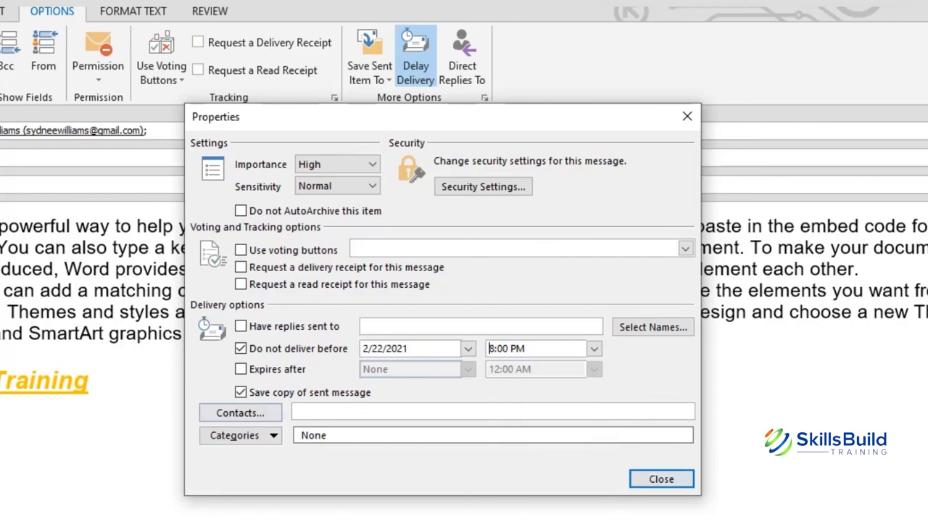
Step: Link the named contact from the Contacts folder to the message and close its properties
{"action": "left_click", "coordinate": [240, 412]}
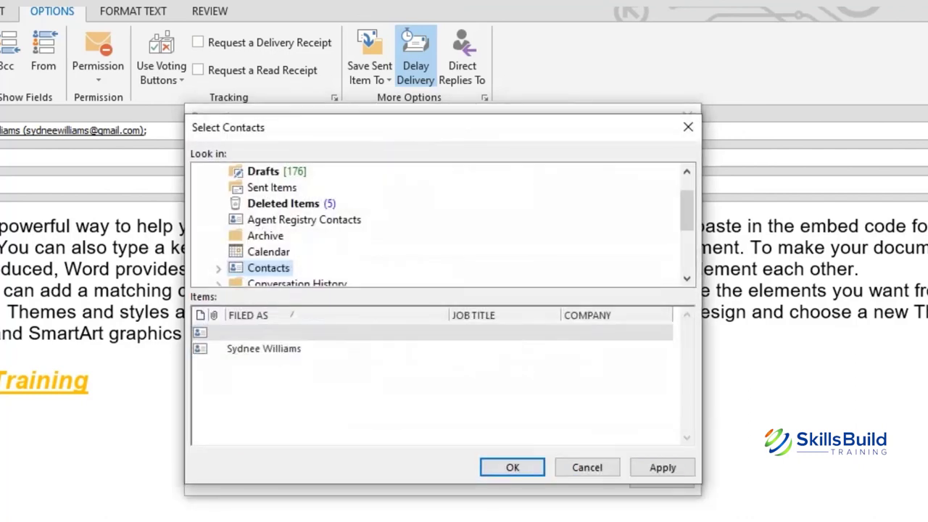
{"action": "double_click", "coordinate": [263, 348]}
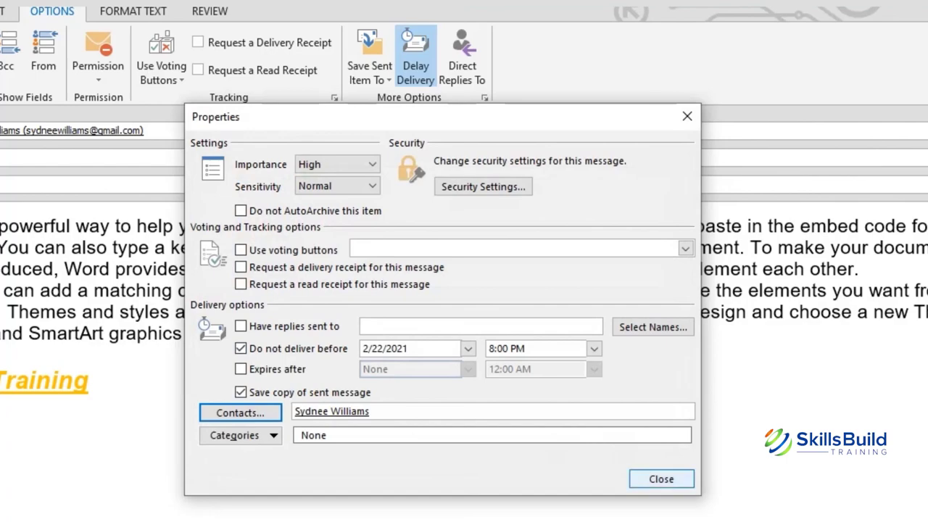
{"action": "key", "text": "Escape"}
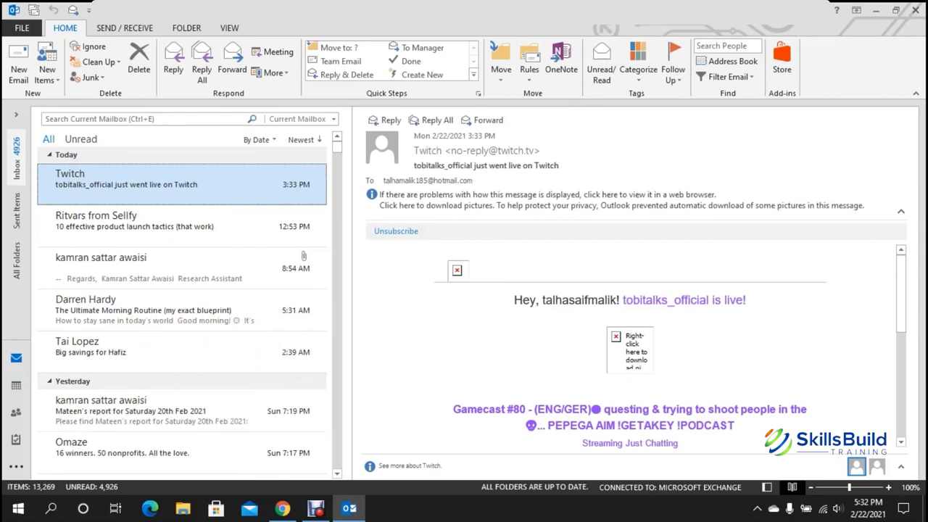
Step: Create a new blank sticky note from the inbox and close the reminders window
{"action": "key", "text": "ctrl+shift+n"}
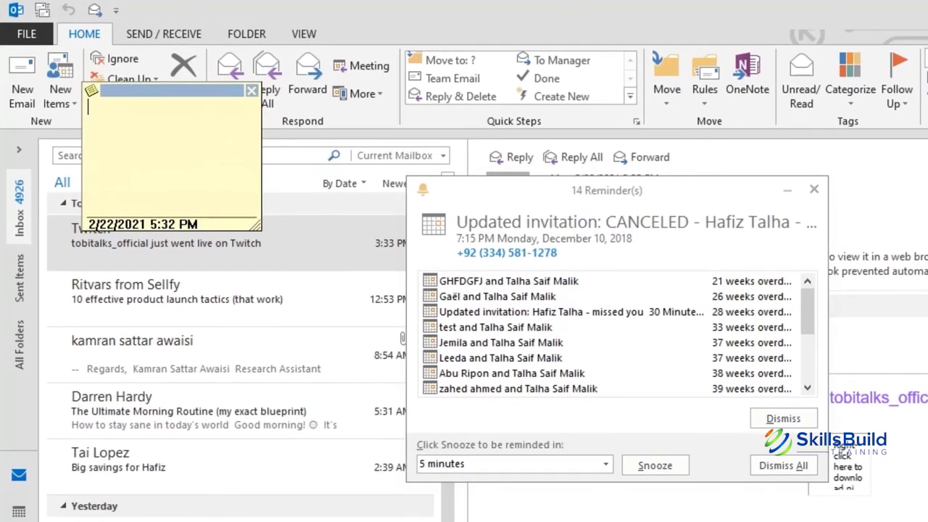
{"action": "key", "text": "Escape"}
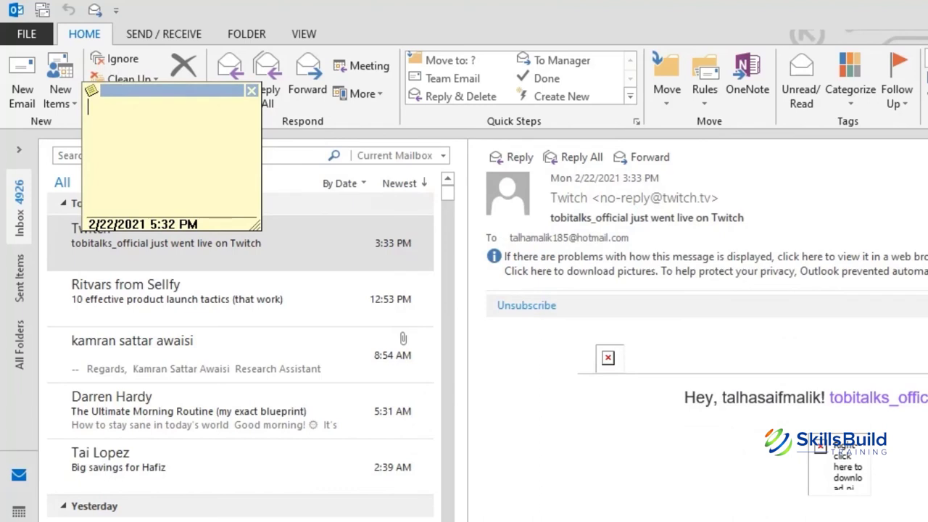
Step: Write in the blank sticky note that the named person emailed today and asked to arrange a meeting, and close the note
{"action": "type", "text": "steph emailed my"}
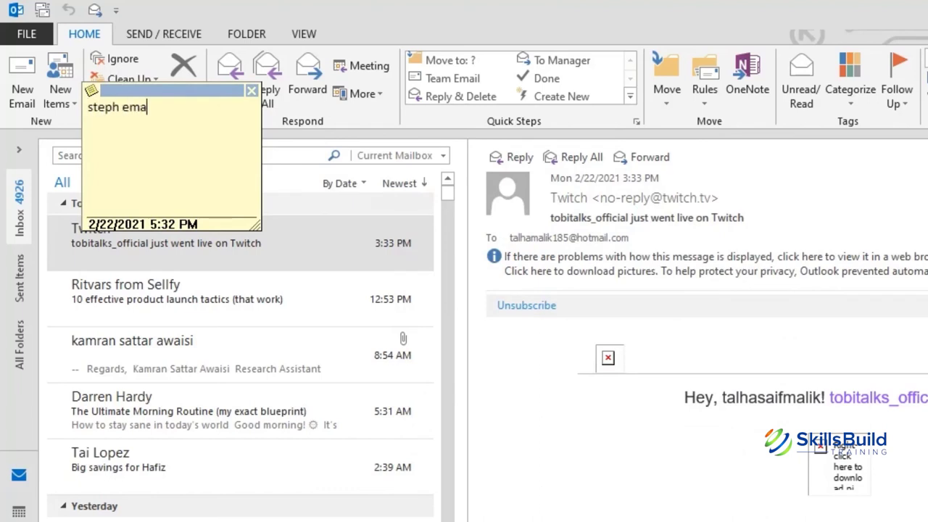
{"action": "key", "text": "BackSpace"}
{"action": "key", "text": "BackSpace"}
{"action": "type", "text": "e today "}
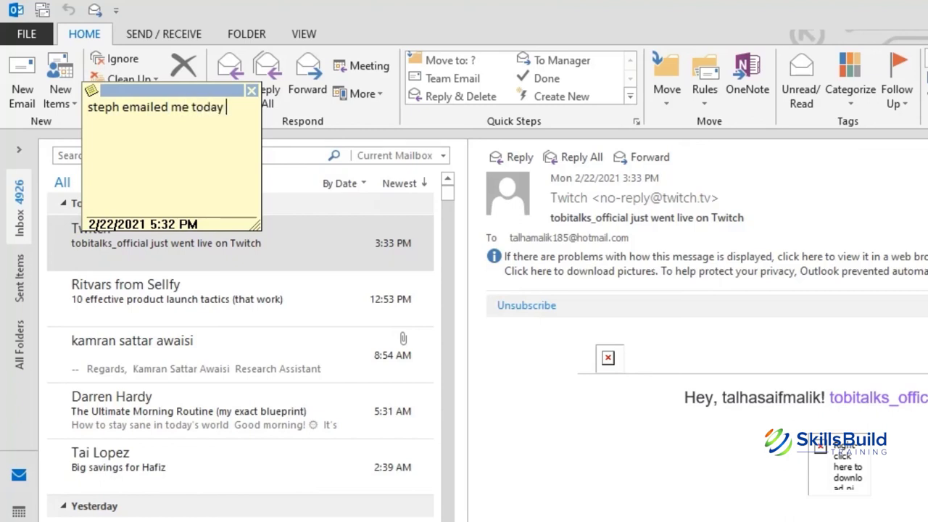
{"action": "type", "text": "and asked me t"}
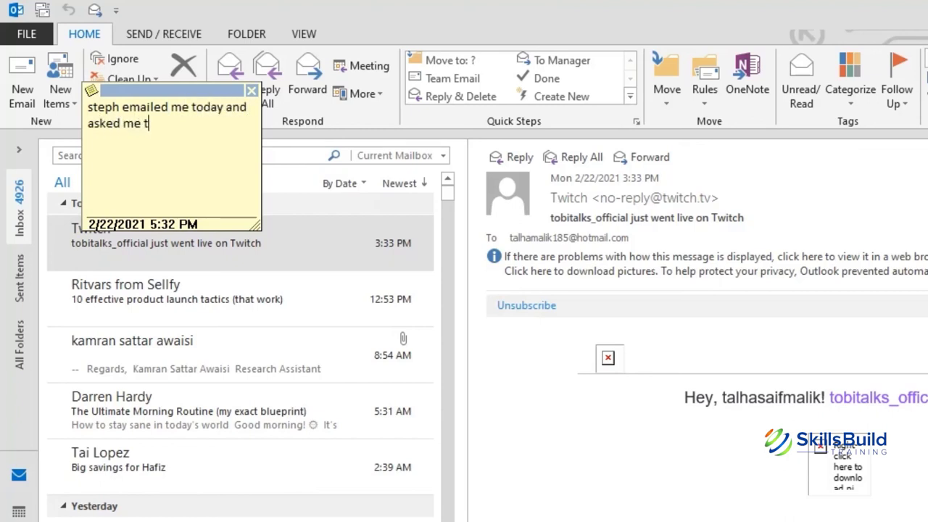
{"action": "type", "text": "o arrange a "}
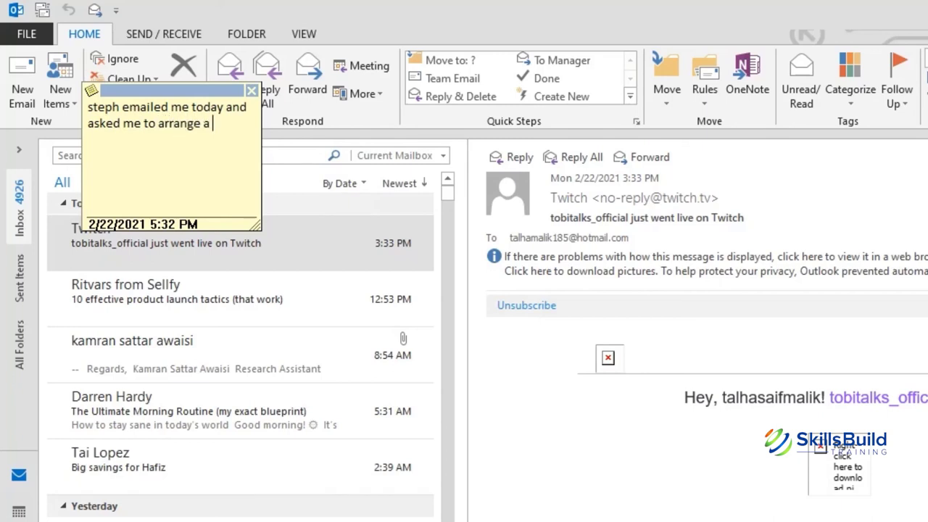
{"action": "type", "text": "meeting."}
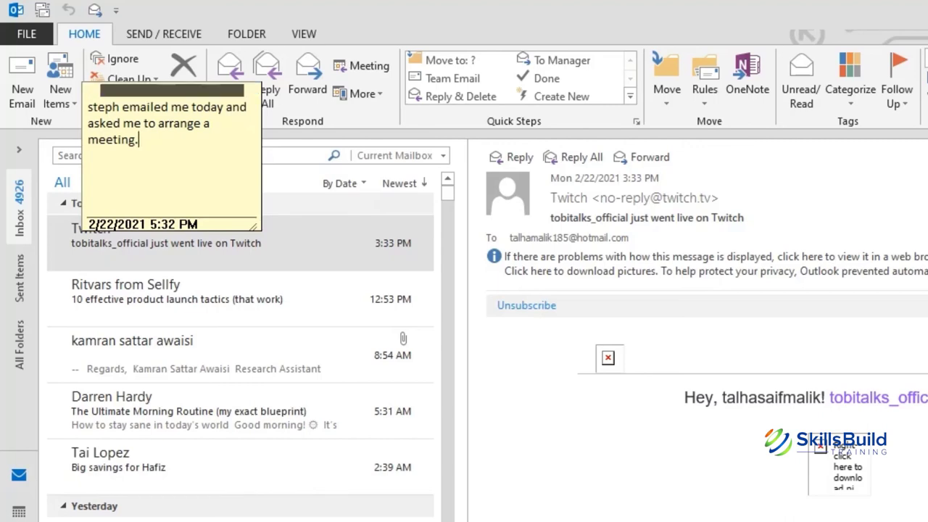
{"action": "left_click", "coordinate": [251, 90]}
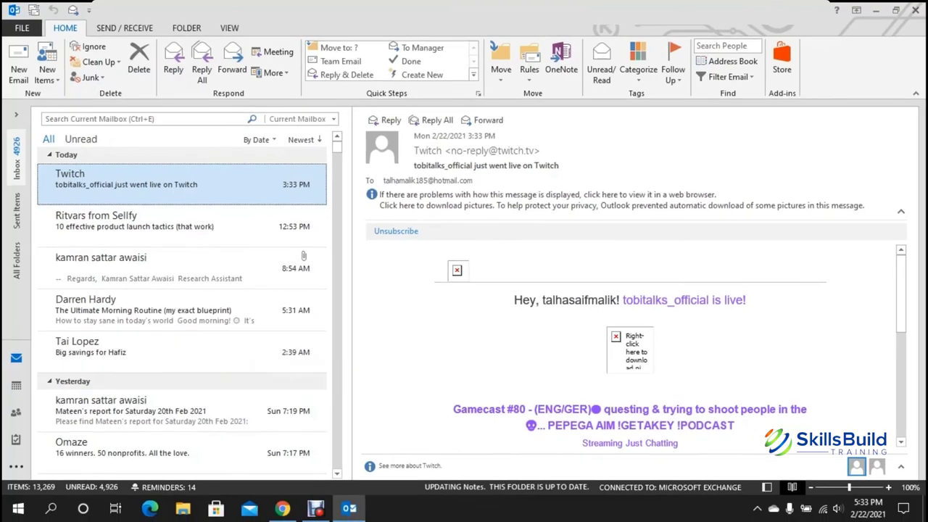
Step: Create another sticky note in the Green category, keeping the category's default name, with the text "this is a sticky note"
{"action": "key", "text": "ctrl+shift+n"}
{"action": "key", "text": "alt+space"}
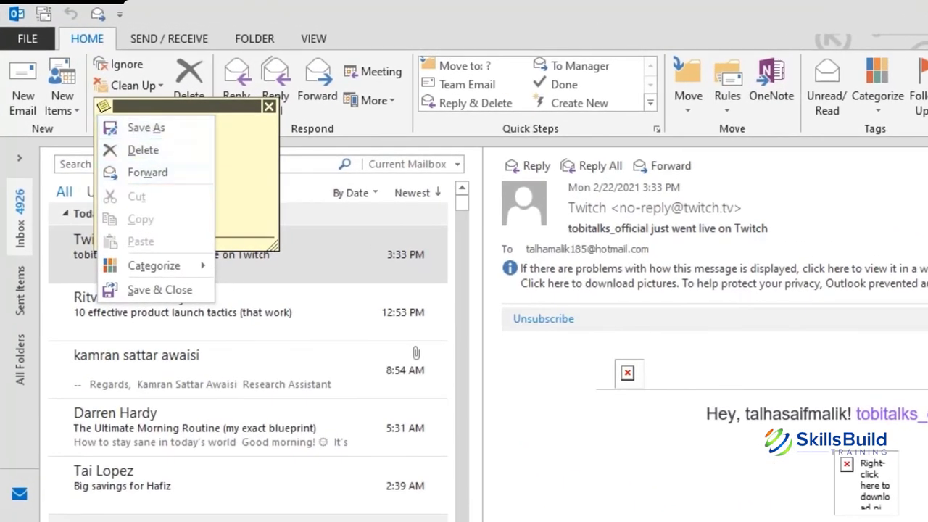
{"action": "mouse_move", "coordinate": [154, 266]}
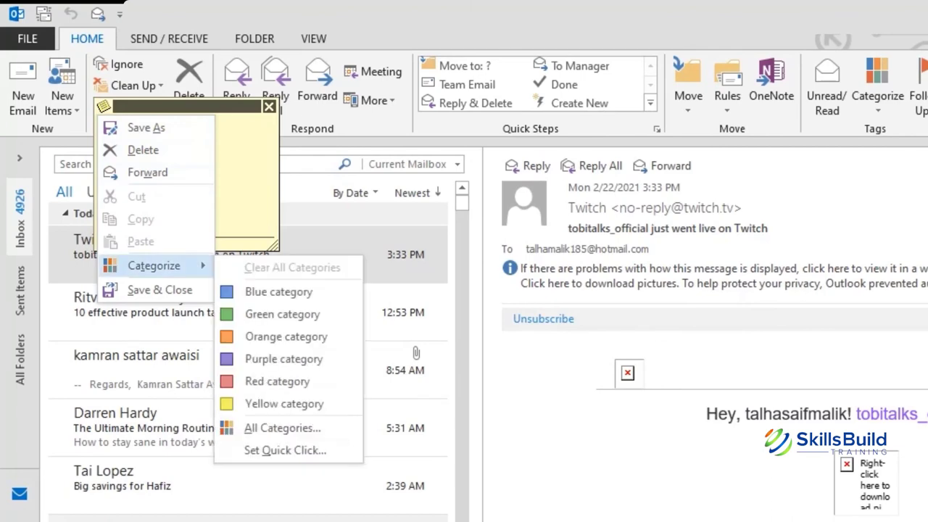
{"action": "key", "text": "Down"}
{"action": "key", "text": "Down"}
{"action": "key", "text": "Down"}
{"action": "key", "text": "Down"}
{"action": "key", "text": "Down"}
{"action": "key", "text": "Down"}
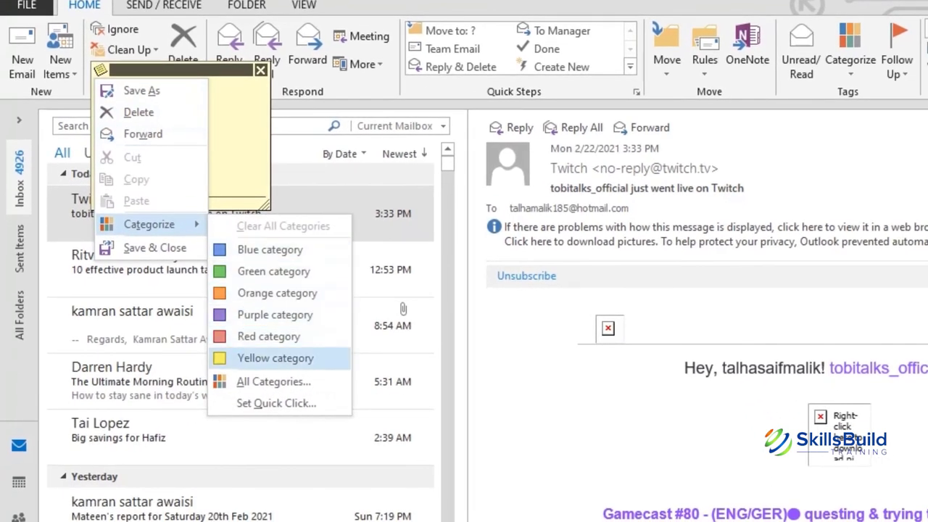
{"action": "key", "text": "Down"}
{"action": "key", "text": "Up"}
{"action": "key", "text": "Up"}
{"action": "key", "text": "Up"}
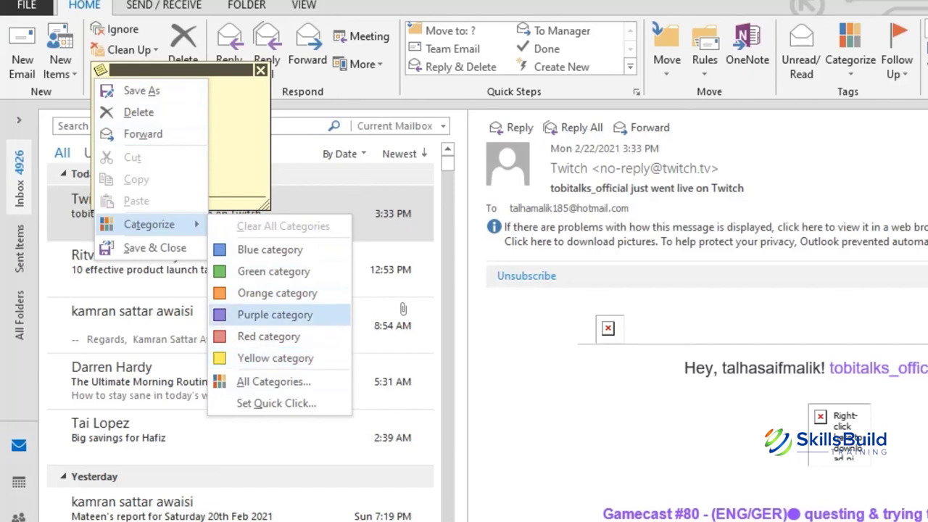
{"action": "key", "text": "Down"}
{"action": "key", "text": "Down"}
{"action": "key", "text": "Up"}
{"action": "key", "text": "Up"}
{"action": "key", "text": "Up"}
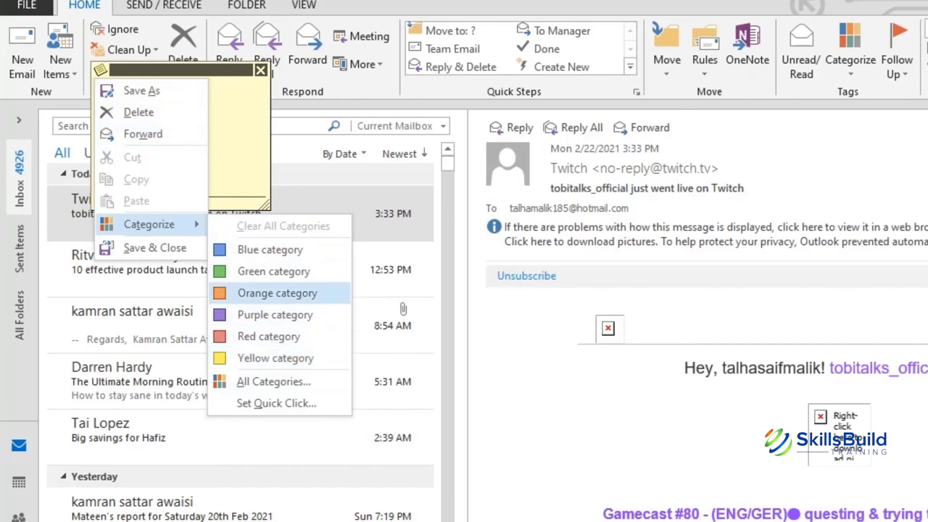
{"action": "key", "text": "Up"}
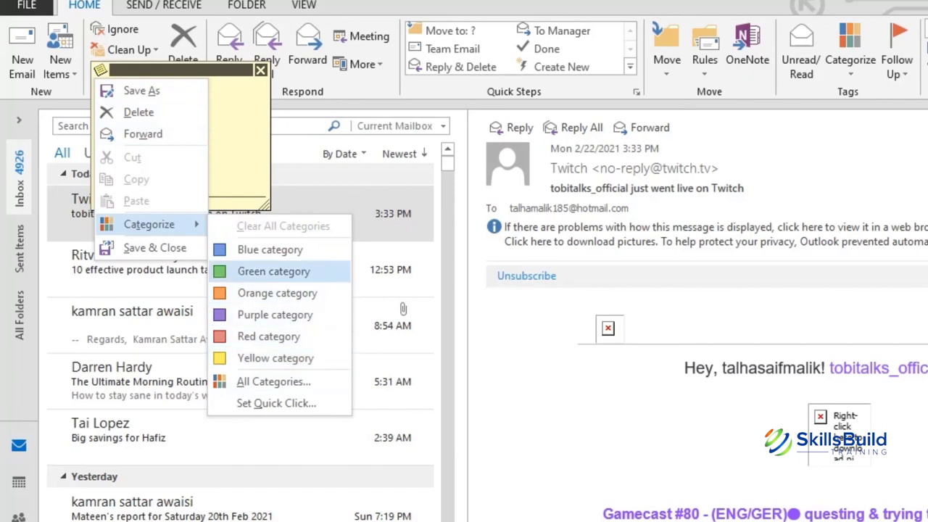
{"action": "key", "text": "Return"}
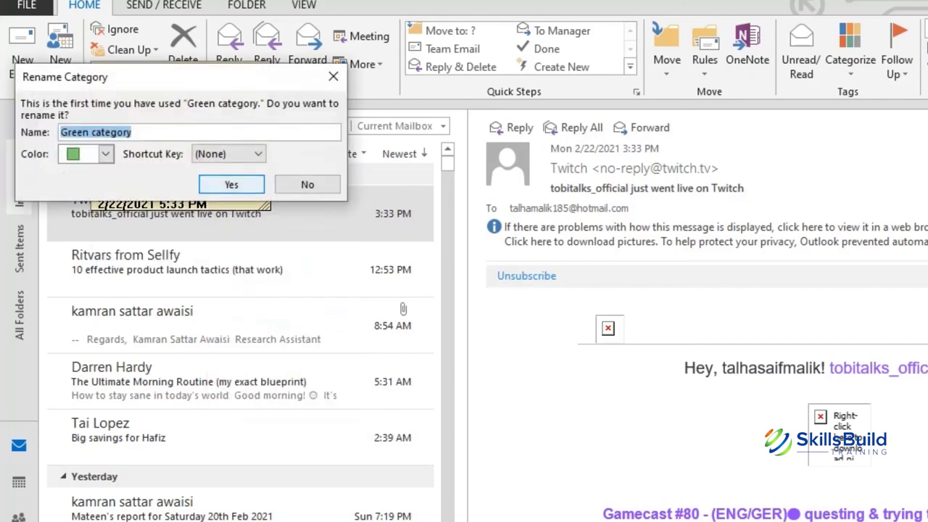
{"action": "key", "text": "Return"}
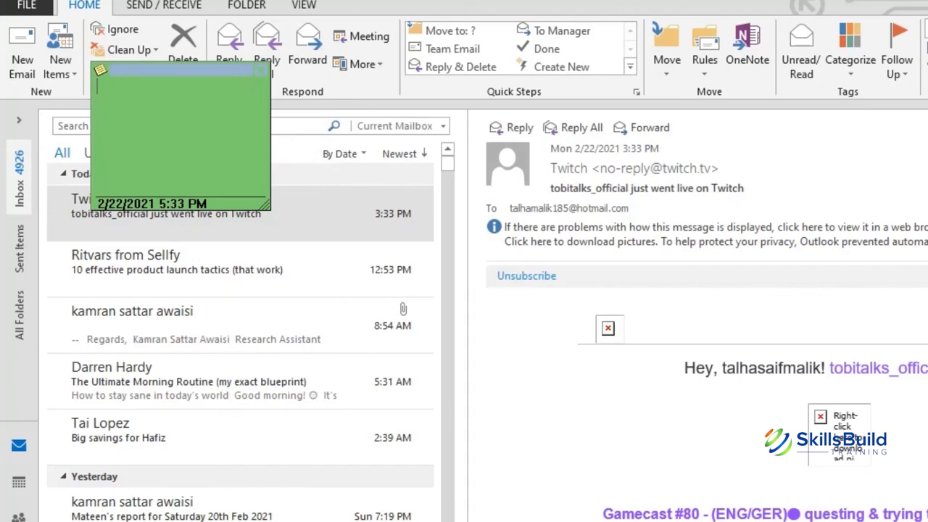
{"action": "type", "text": "this is a sticky note"}
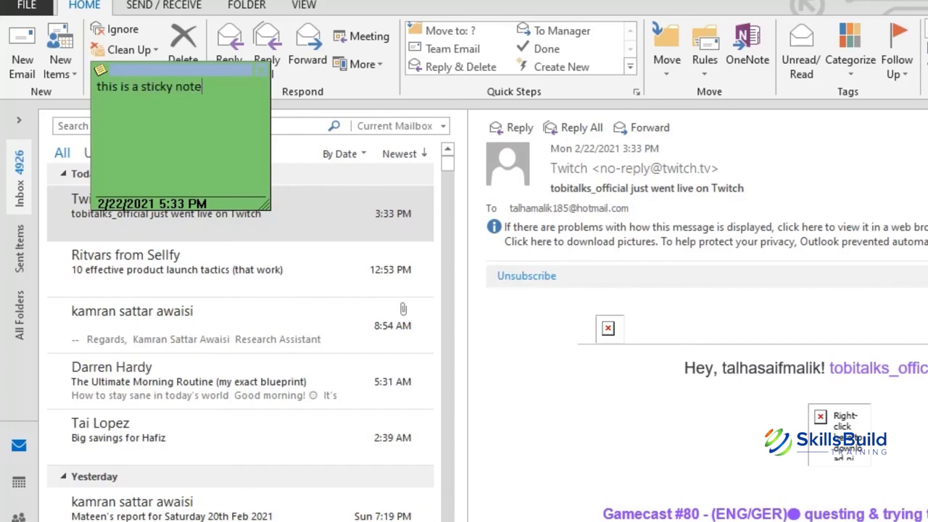
Step: Save the green note as "this is a sticky note" in Documents in Outlook Message Format - Unicode, and save and close the note
{"action": "left_click", "coordinate": [100, 70]}
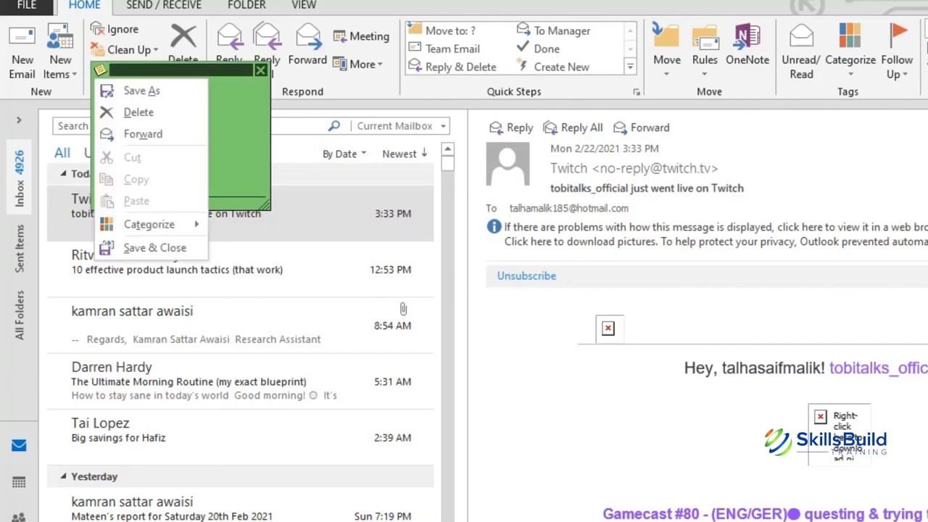
{"action": "key", "text": "Down"}
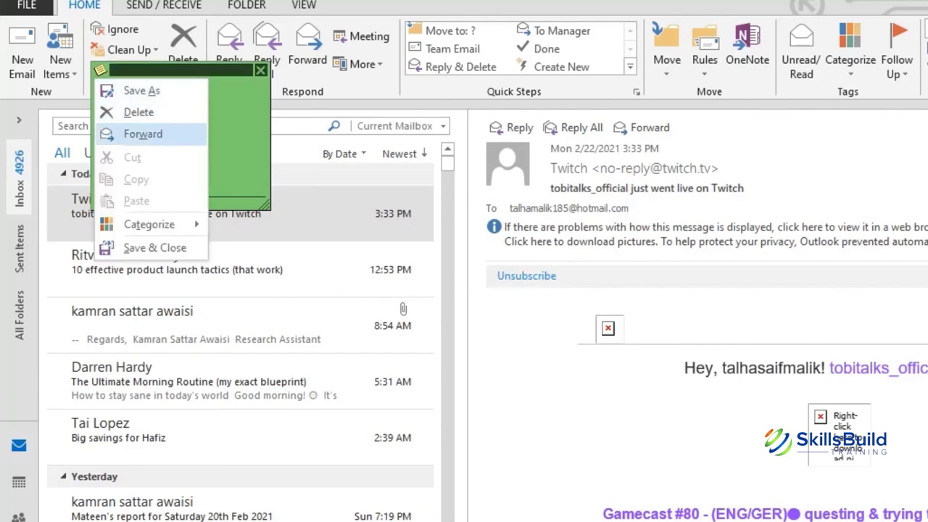
{"action": "key", "text": "Down"}
{"action": "key", "text": "Down"}
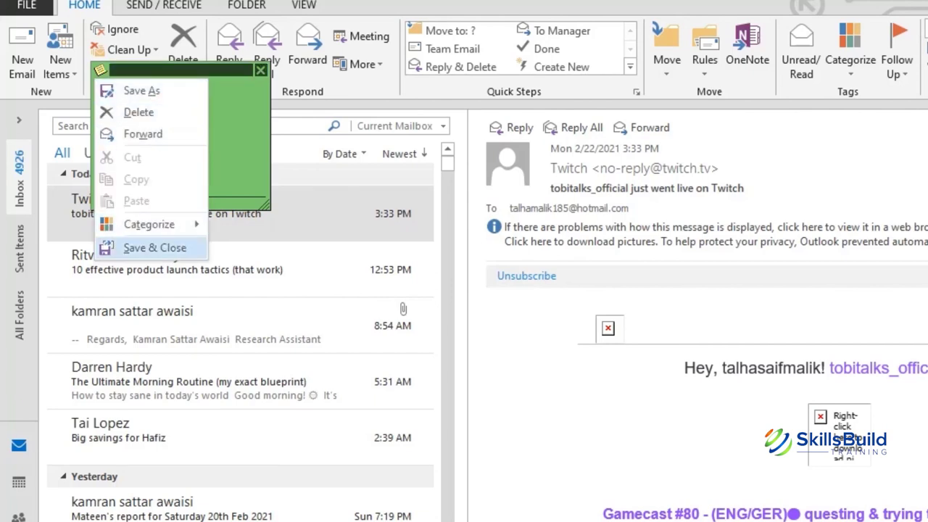
{"action": "key", "text": "Down"}
{"action": "key", "text": "Down"}
{"action": "key", "text": "Up"}
{"action": "key", "text": "Return"}
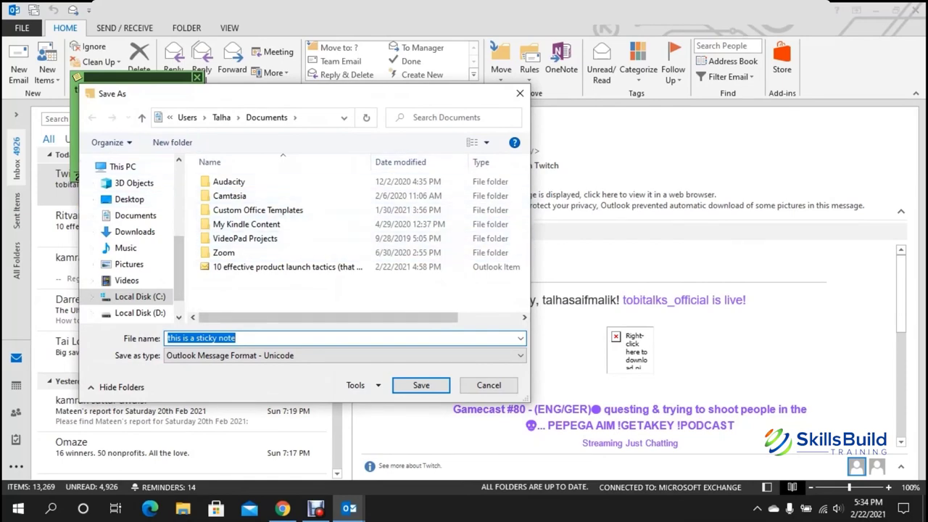
{"action": "key", "text": "Return"}
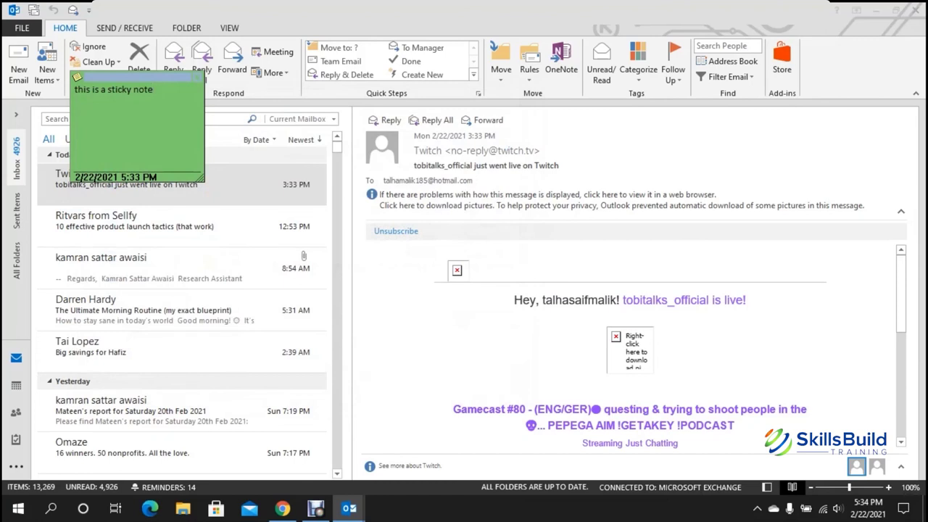
{"action": "left_click", "coordinate": [77, 77]}
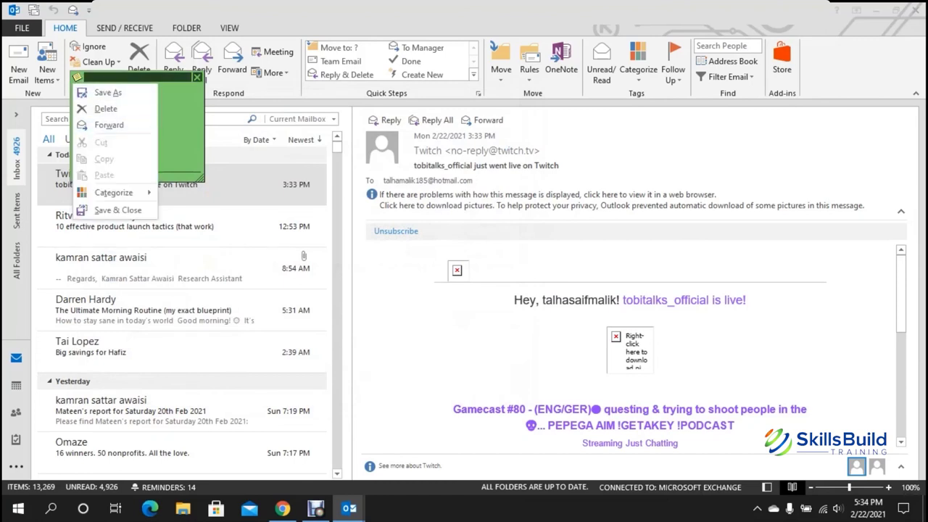
{"action": "left_click", "coordinate": [116, 209]}
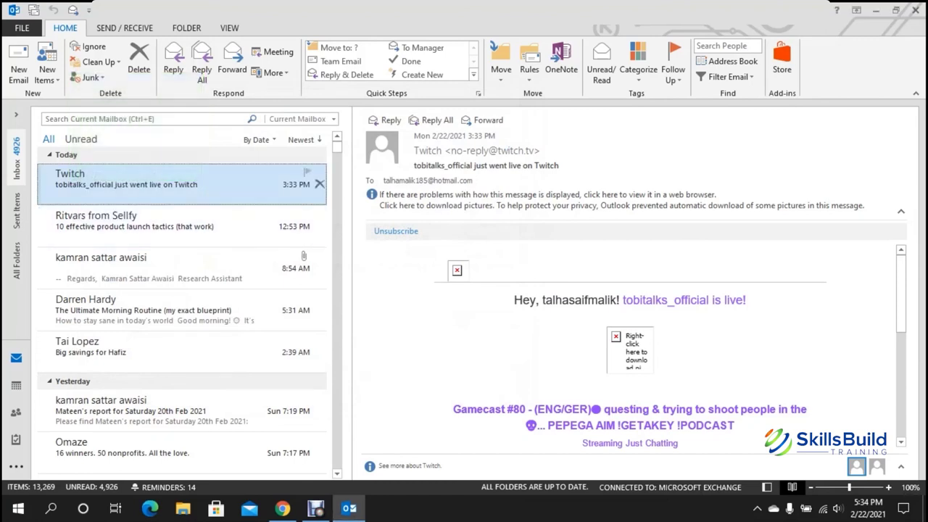
Step: Switch to File Explorer and open the saved "this is a sticky note" file from the Documents folder
{"action": "left_click", "coordinate": [182, 508]}
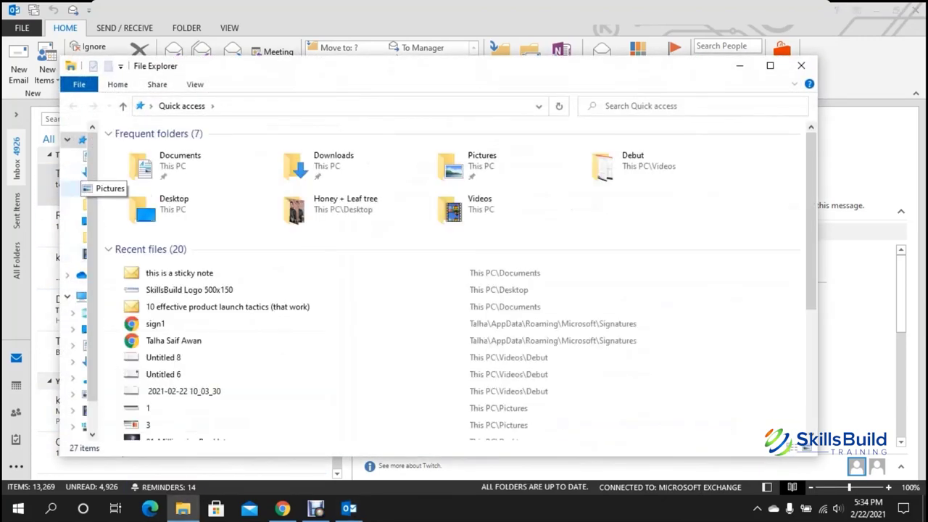
{"action": "left_click", "coordinate": [84, 155]}
{"action": "left_click", "coordinate": [159, 277]}
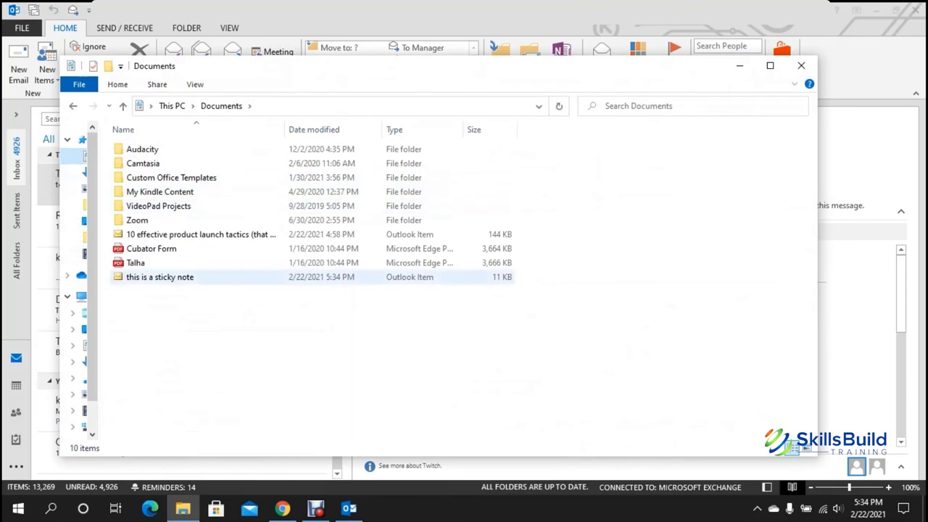
{"action": "double_click", "coordinate": [159, 277]}
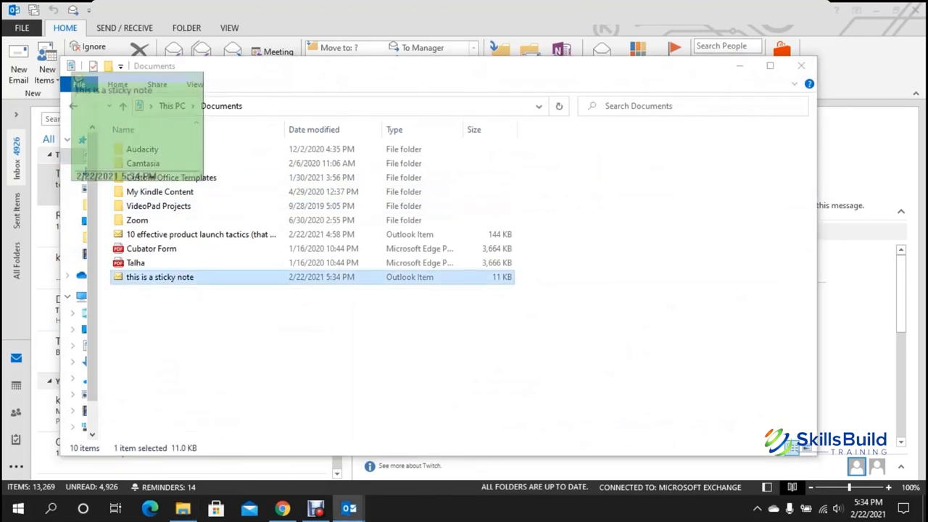